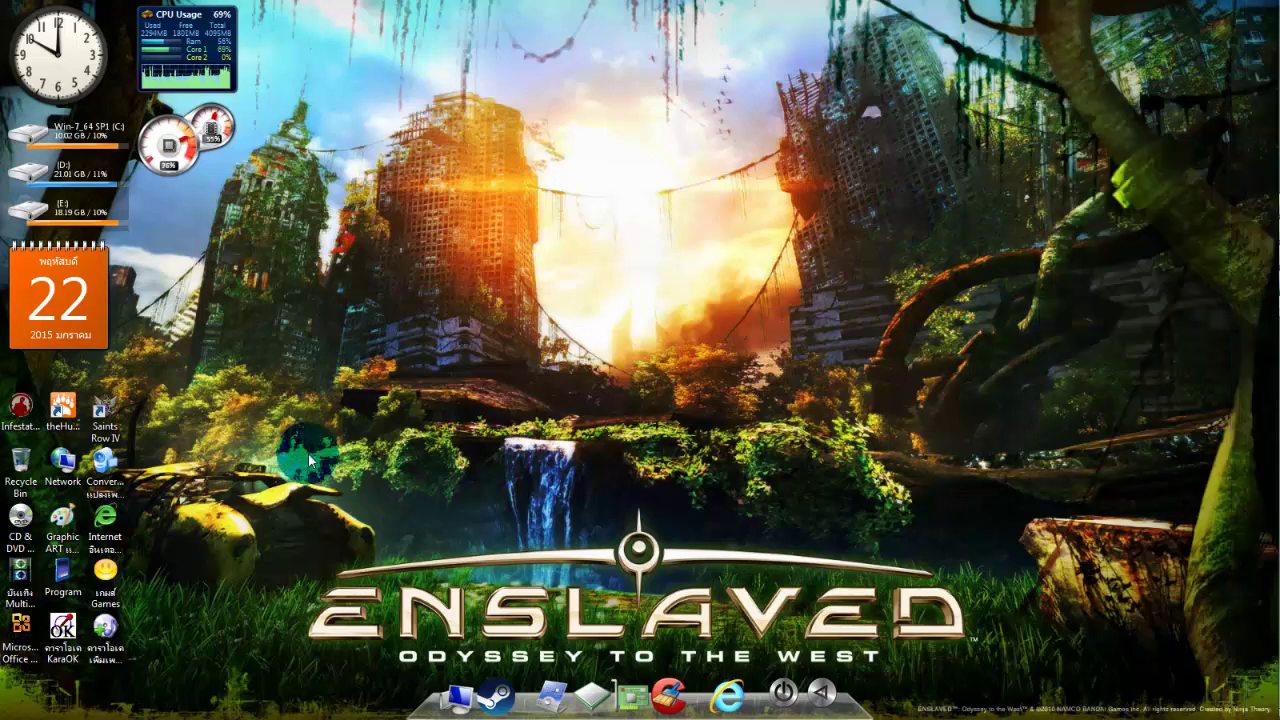
Step: Open the Program folder and launch Adobe Flash CS3 Professional from its shortcut
click(36, 588)
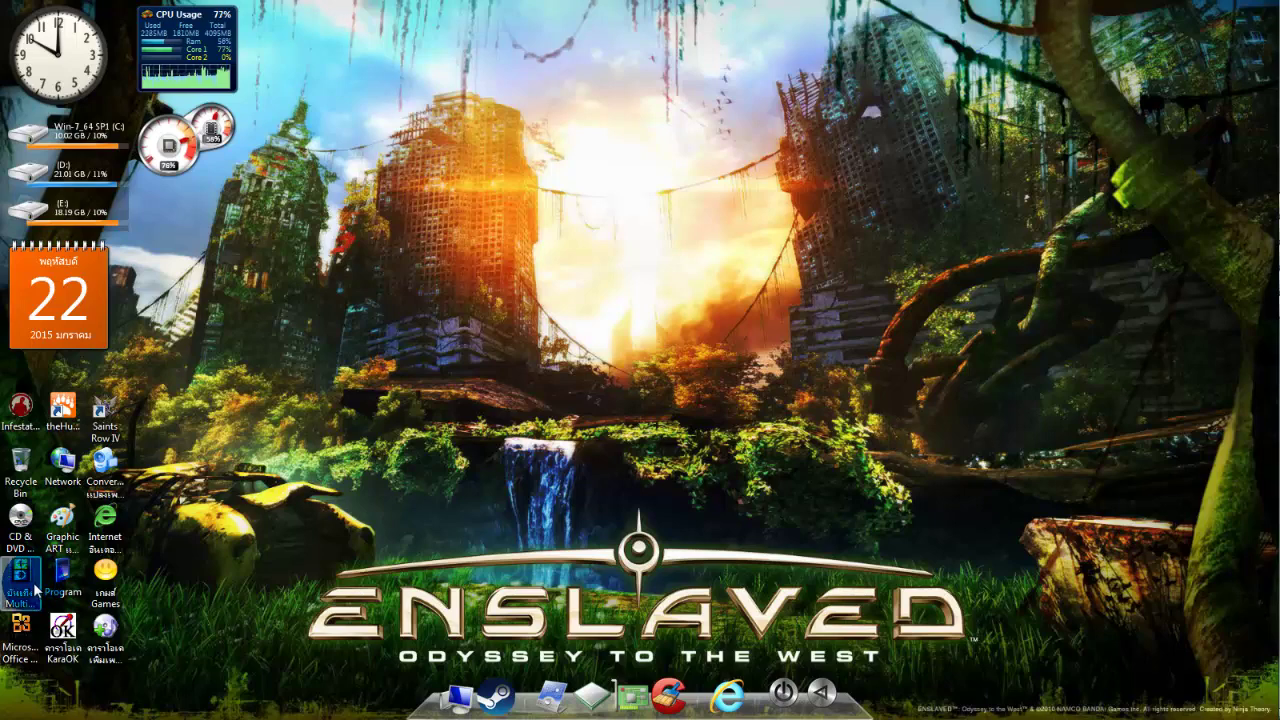
click(52, 590)
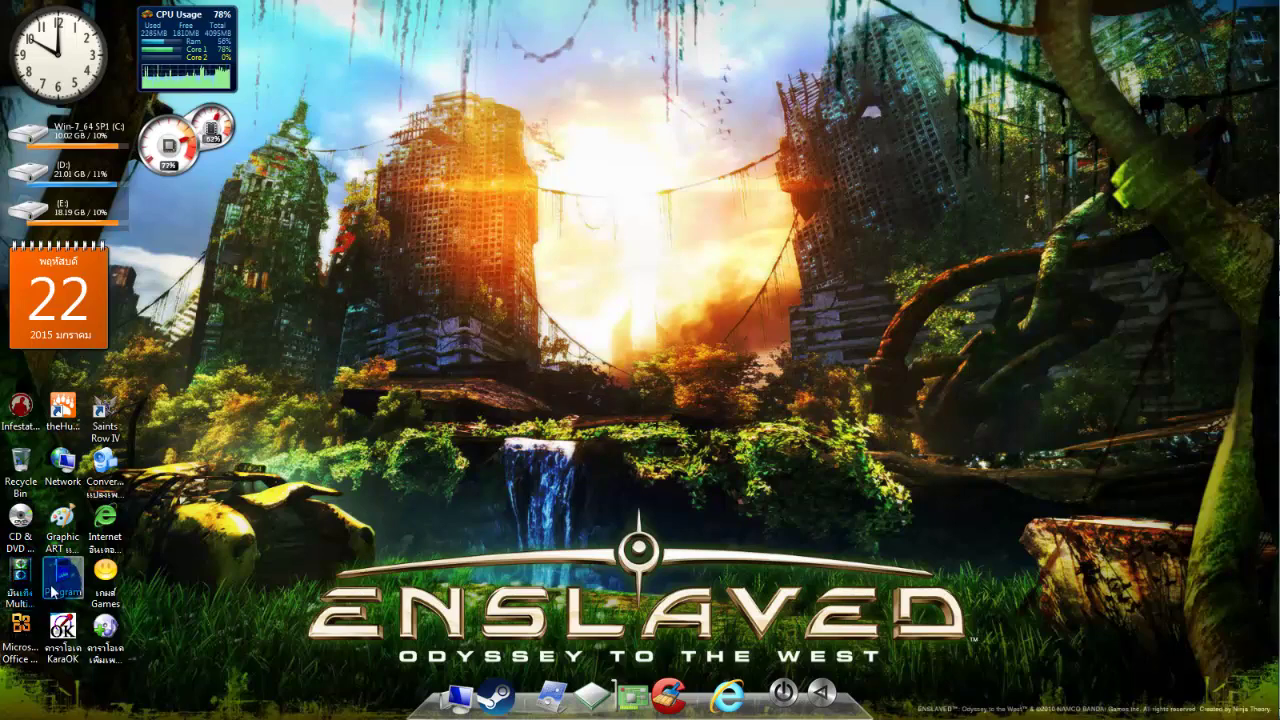
double_click(52, 590)
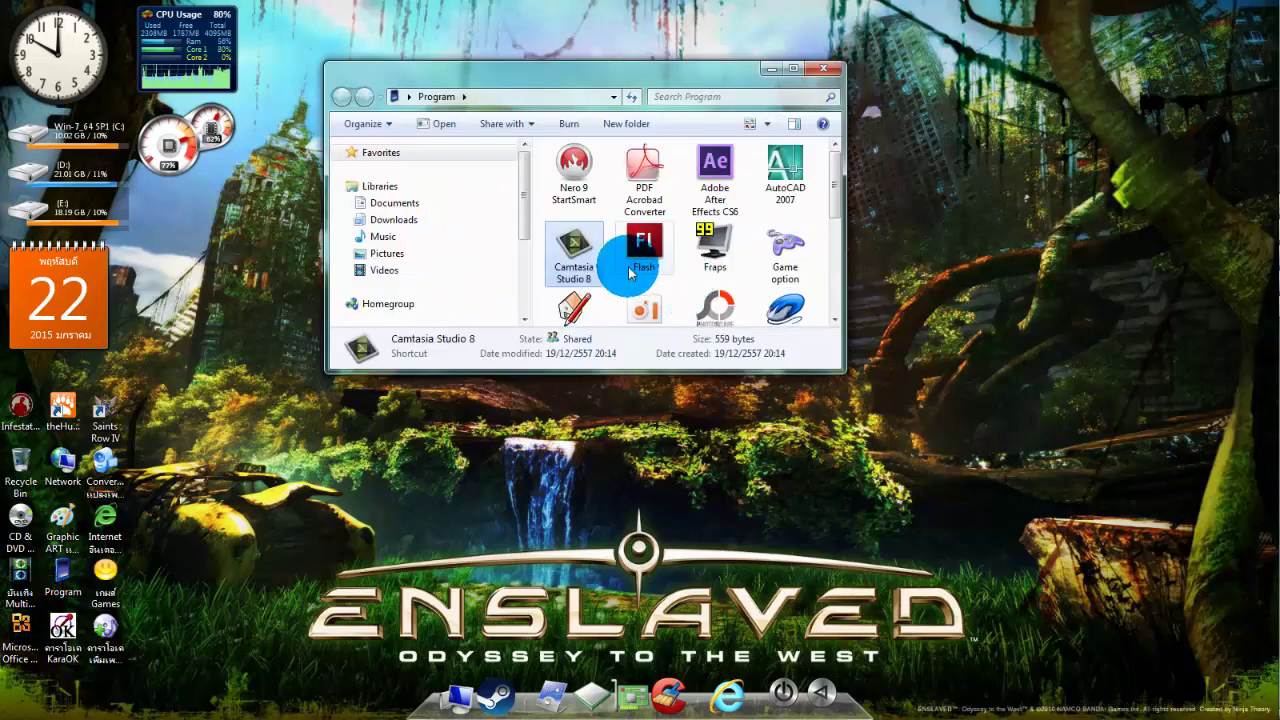
click(640, 256)
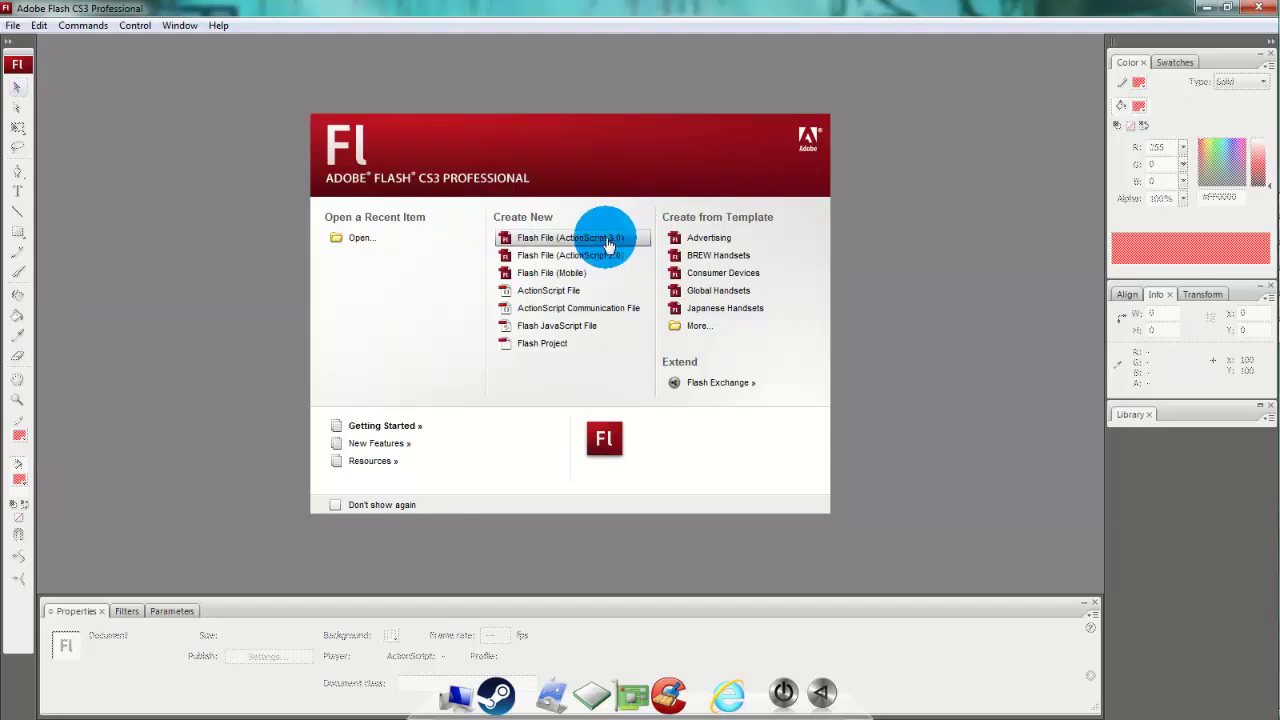
Step: Create a new Flash File (Untitled-1) and sketch trial red lines with the Line tool
click(608, 240)
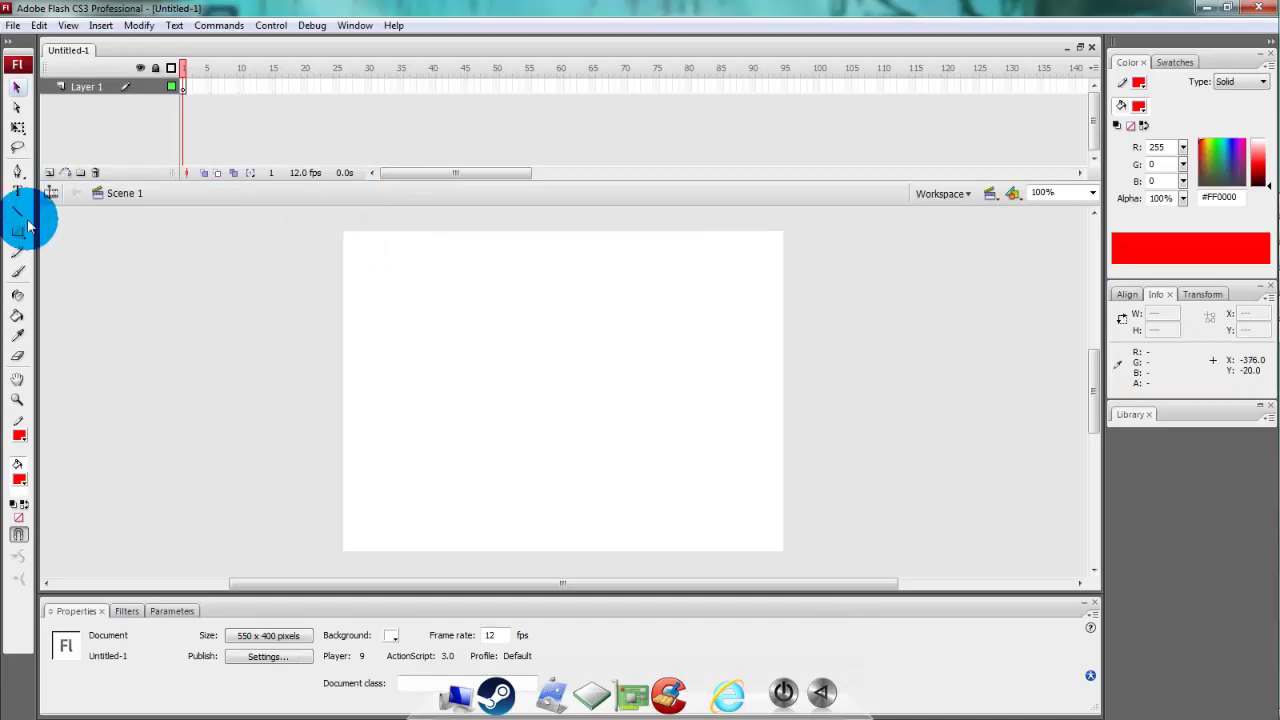
click(19, 211)
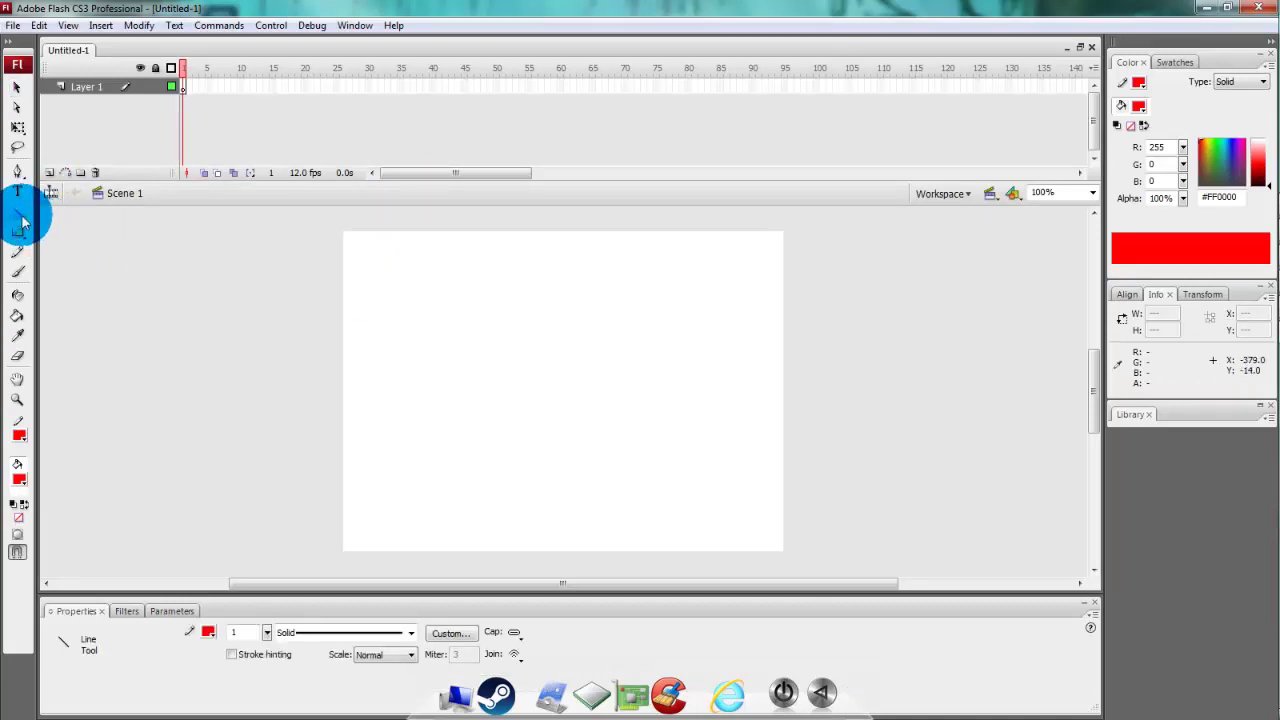
drag(589, 271, 698, 265)
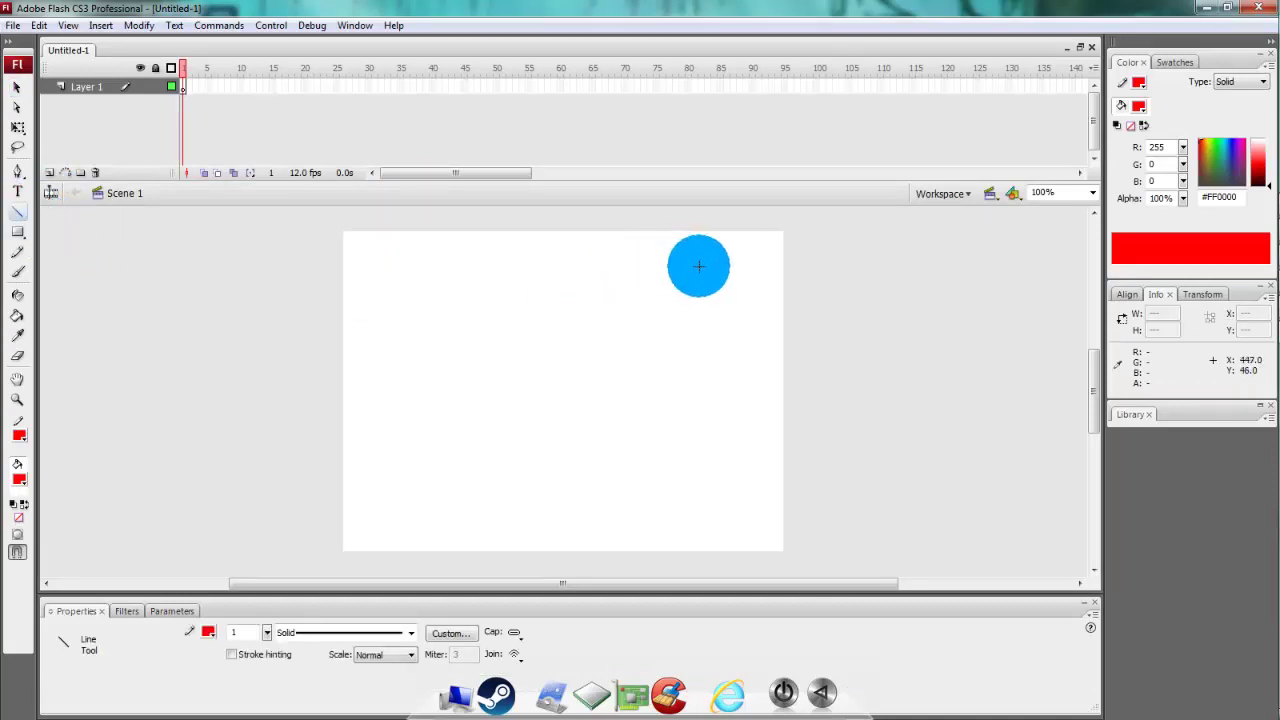
drag(698, 265, 682, 256)
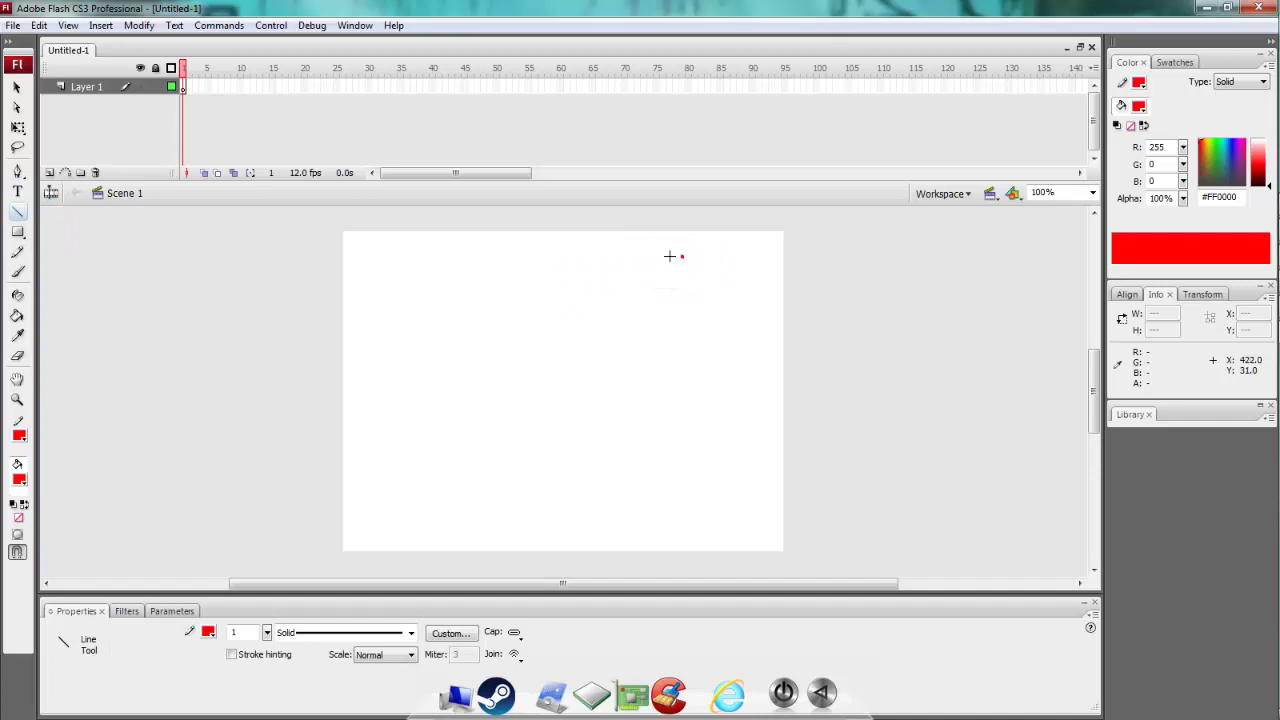
mouse_move(500, 291)
mouse_down()
mouse_move(400, 329)
mouse_move(354, 476)
mouse_move(435, 334)
mouse_up()
drag(667, 272, 676, 270)
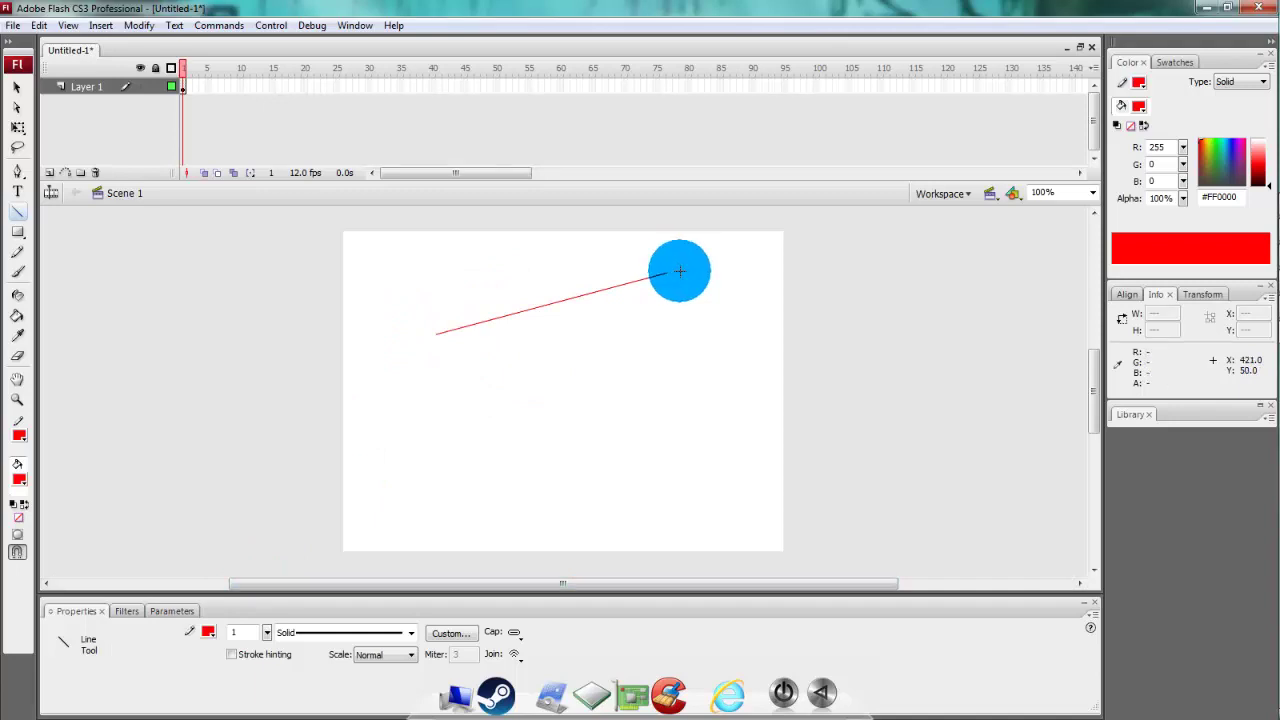
mouse_move(680, 271)
mouse_down()
mouse_move(541, 452)
mouse_move(699, 418)
mouse_up()
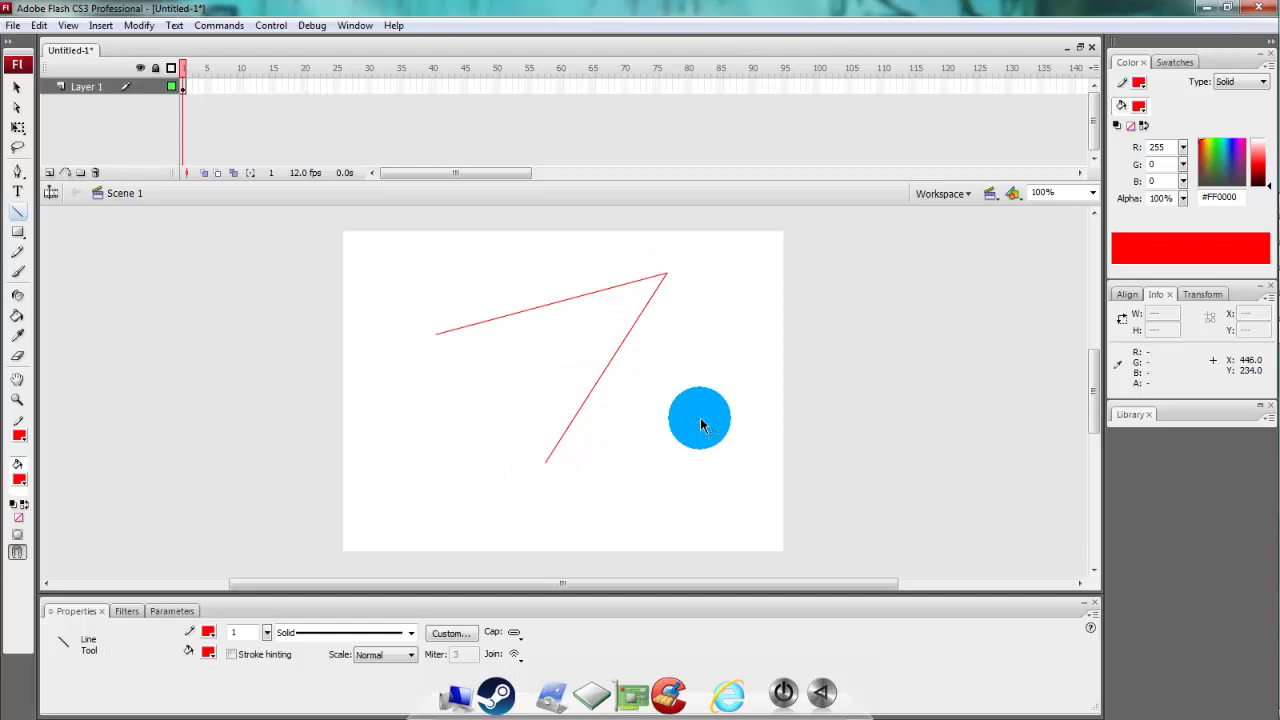
mouse_move(700, 425)
mouse_down()
mouse_move(419, 299)
mouse_move(467, 325)
mouse_move(467, 348)
mouse_up()
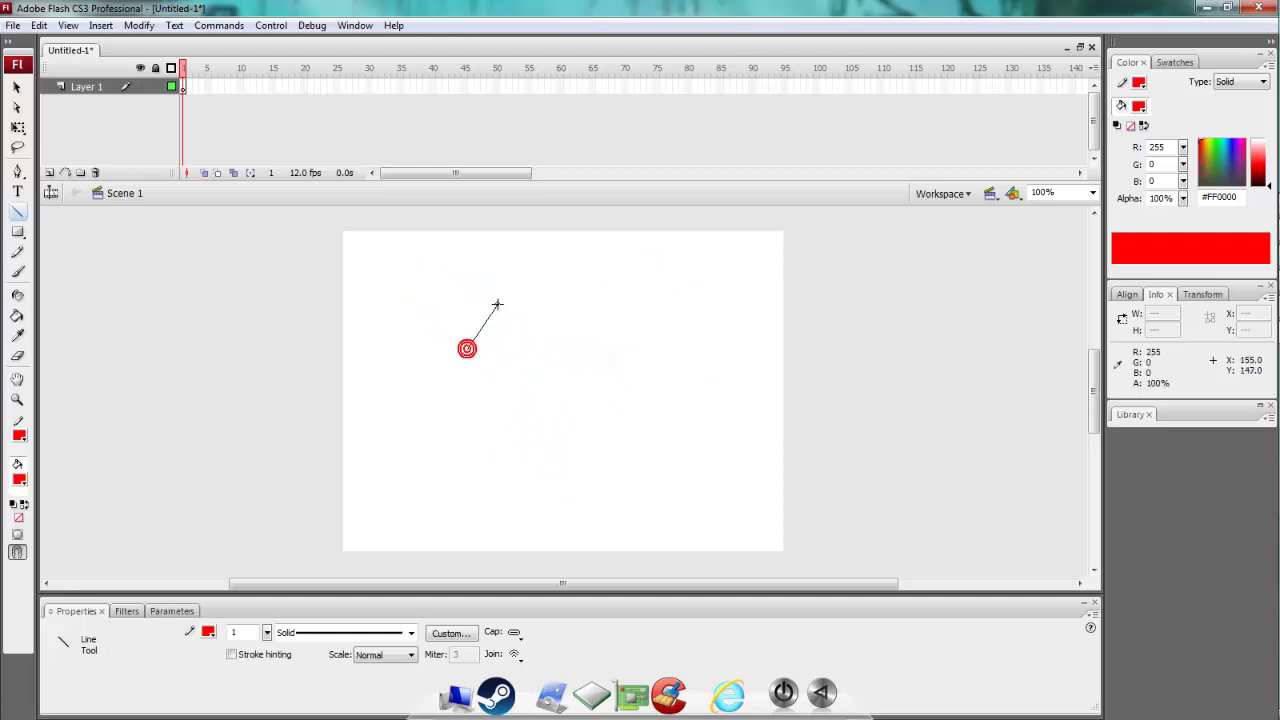
drag(497, 304, 498, 306)
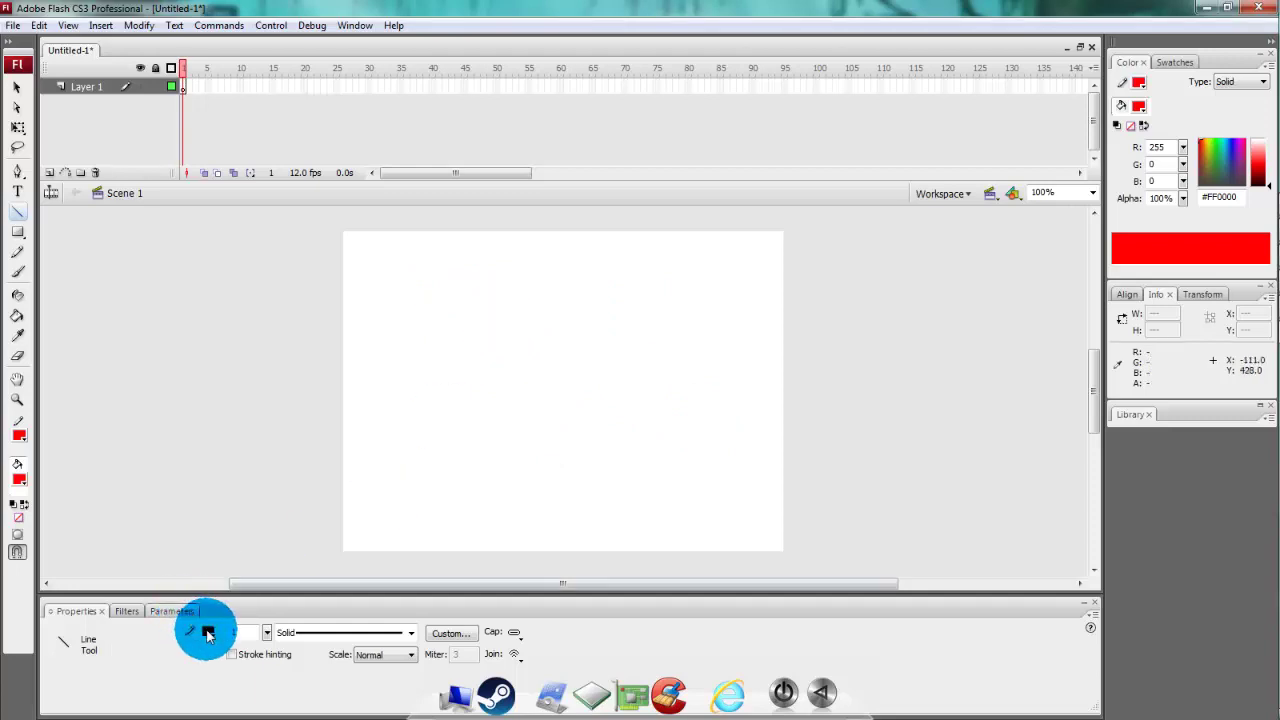
Step: Set the stroke colour to black and begin a practice Y-shaped outline
click(208, 632)
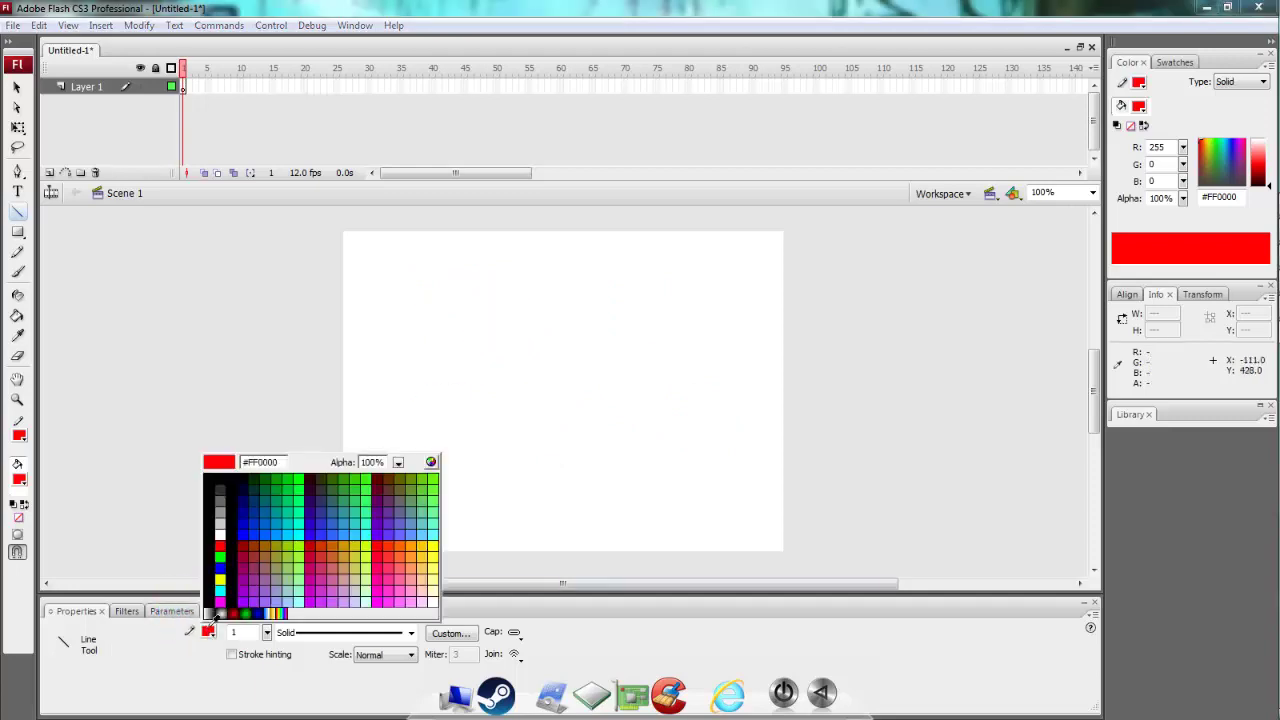
click(209, 512)
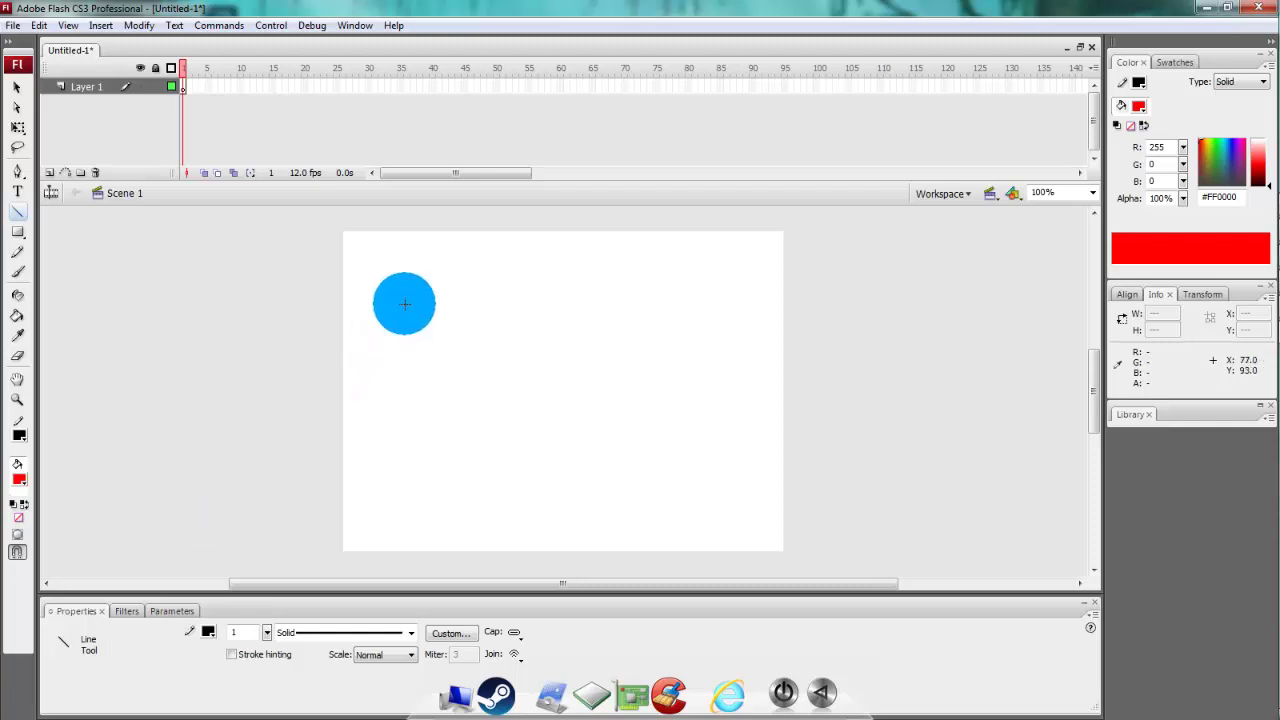
drag(427, 301, 478, 369)
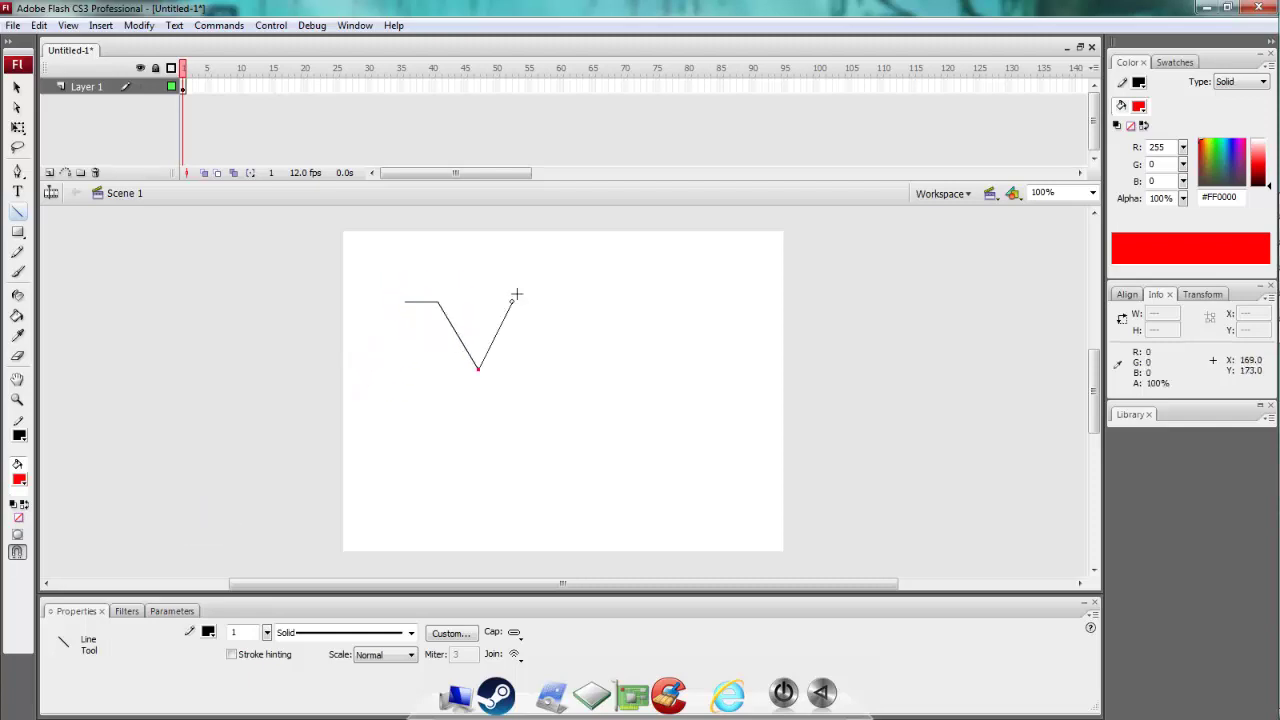
mouse_move(519, 301)
mouse_down()
mouse_move(576, 281)
mouse_move(559, 273)
mouse_up()
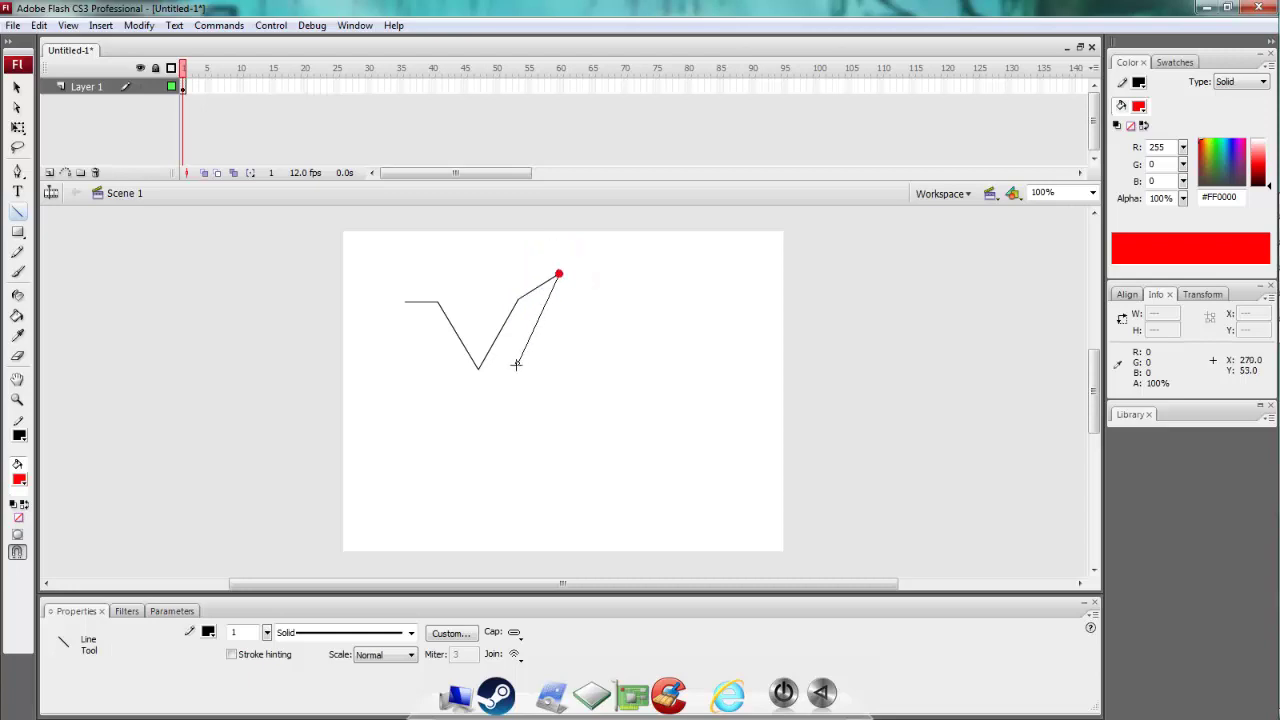
Step: Finish the practice Y outline's stem, upper-left edge and junction lines
mouse_move(516, 365)
mouse_down()
mouse_move(495, 377)
mouse_move(488, 426)
mouse_up()
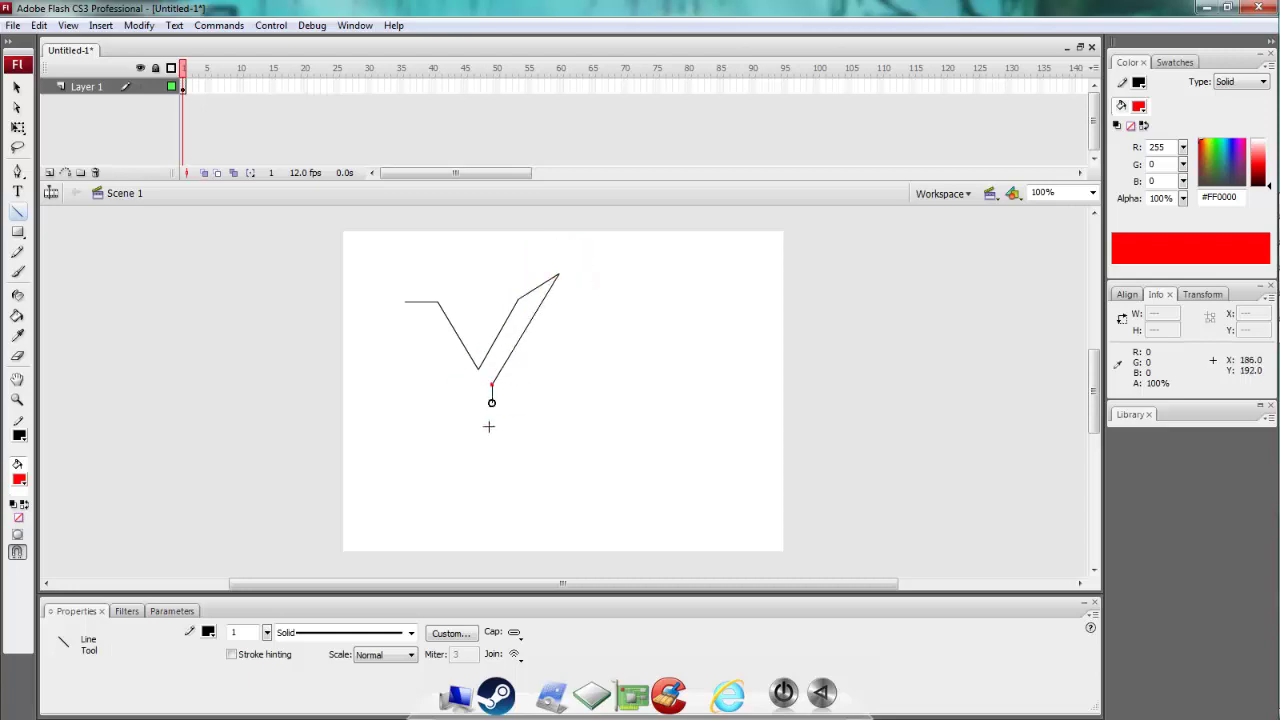
mouse_move(477, 483)
mouse_down()
mouse_move(491, 511)
mouse_move(469, 497)
mouse_move(474, 486)
mouse_up()
drag(475, 408, 430, 318)
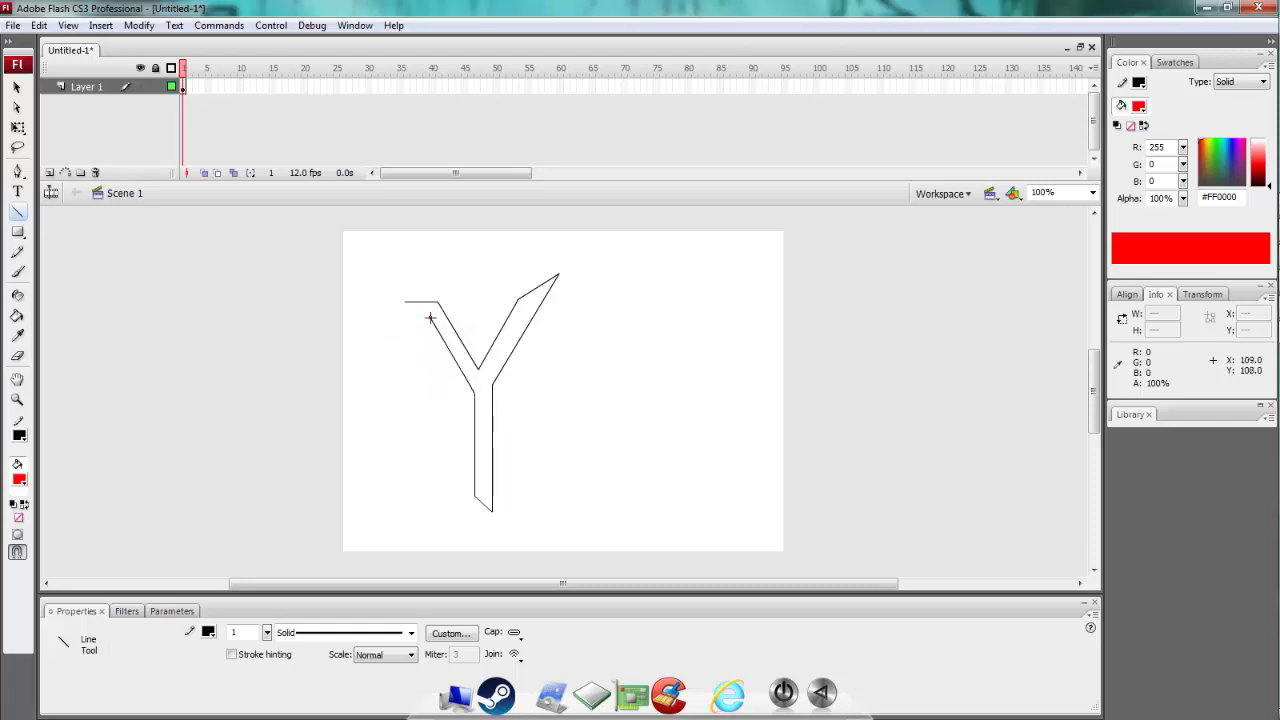
click(415, 317)
drag(397, 316, 391, 302)
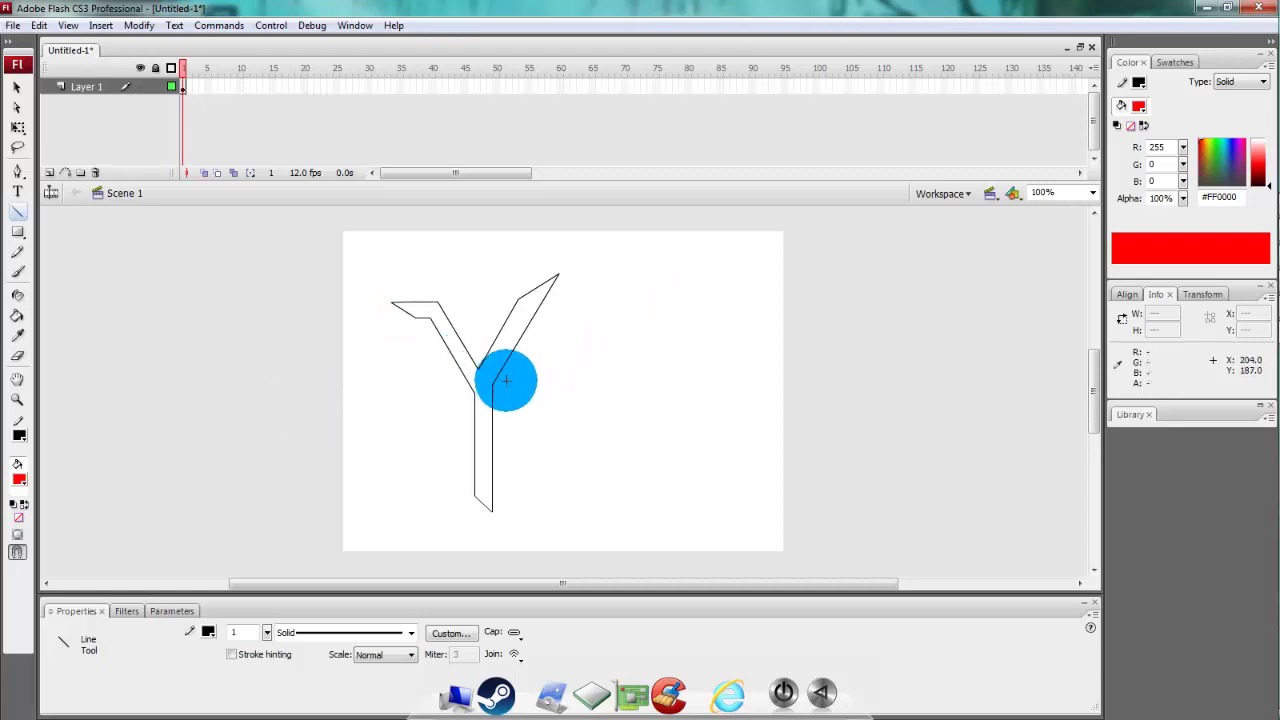
drag(502, 384, 535, 337)
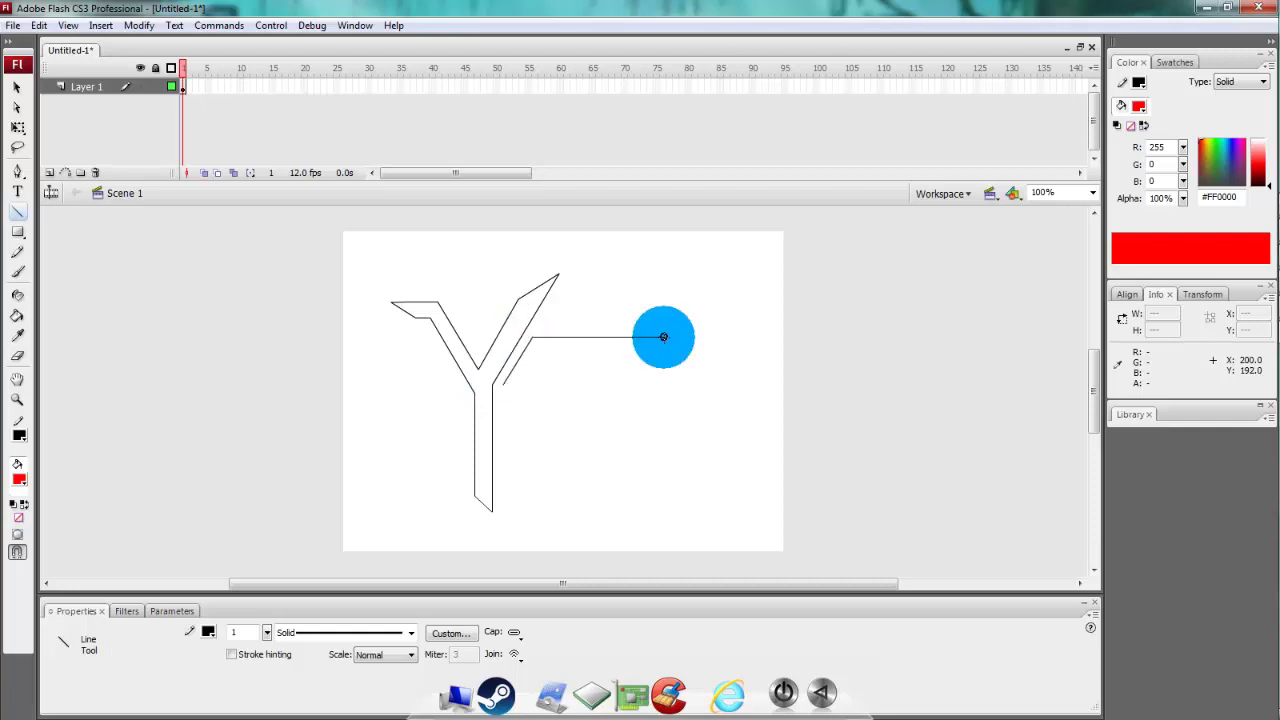
mouse_move(631, 337)
mouse_down()
mouse_move(663, 337)
mouse_move(641, 364)
mouse_up()
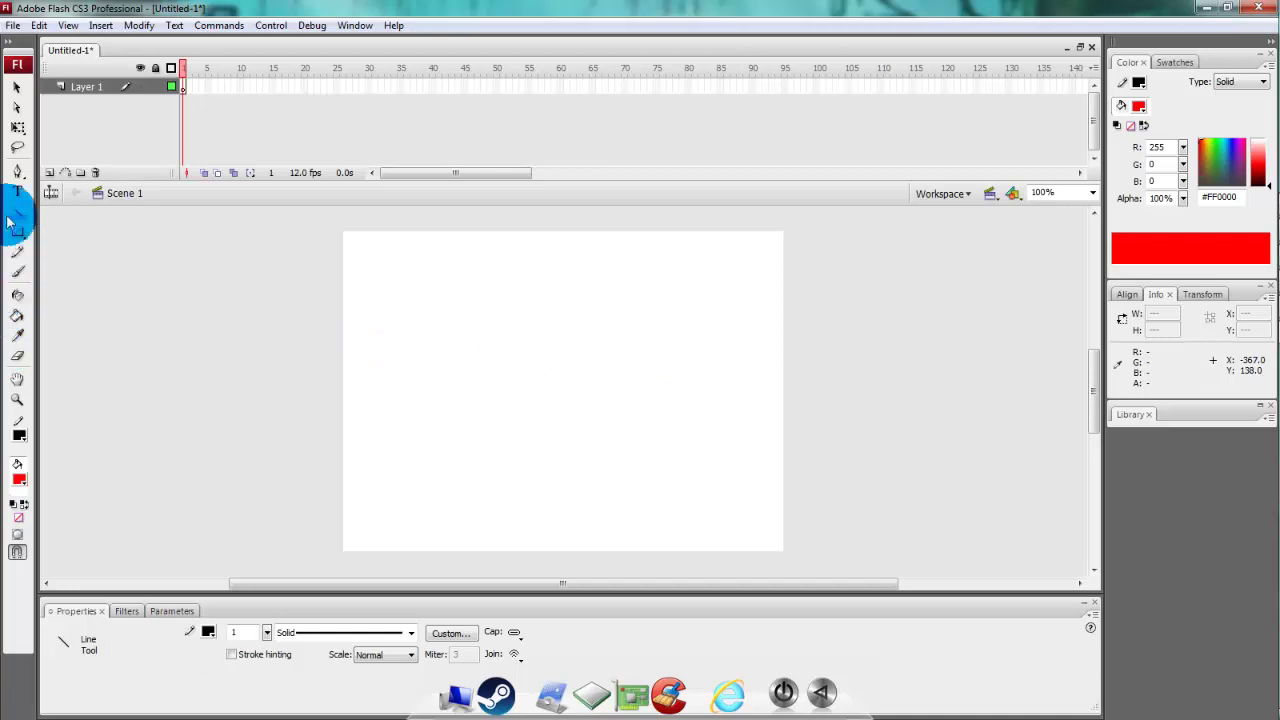
Step: Draw connected black line segments forming a closed, slanted Z outline
mouse_move(608, 277)
mouse_down()
mouse_move(397, 333)
mouse_move(404, 359)
mouse_move(578, 328)
mouse_move(424, 491)
mouse_move(675, 408)
mouse_move(525, 432)
mouse_up()
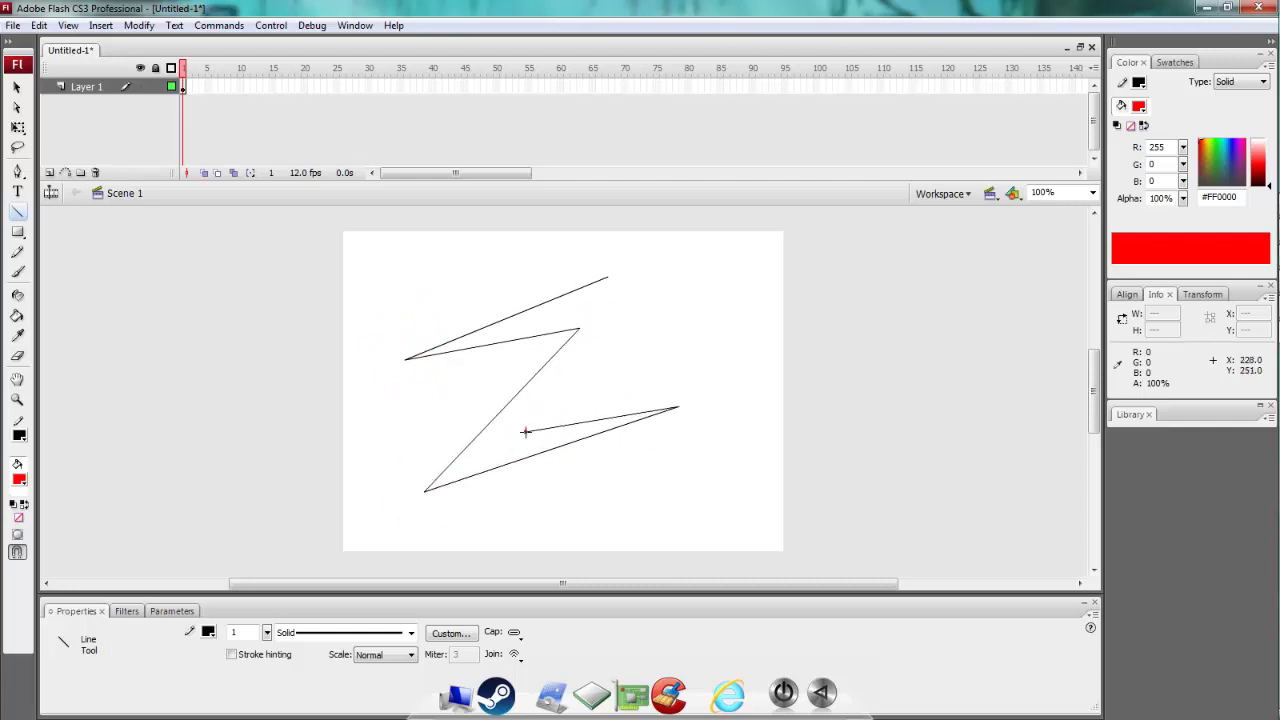
drag(632, 284, 703, 255)
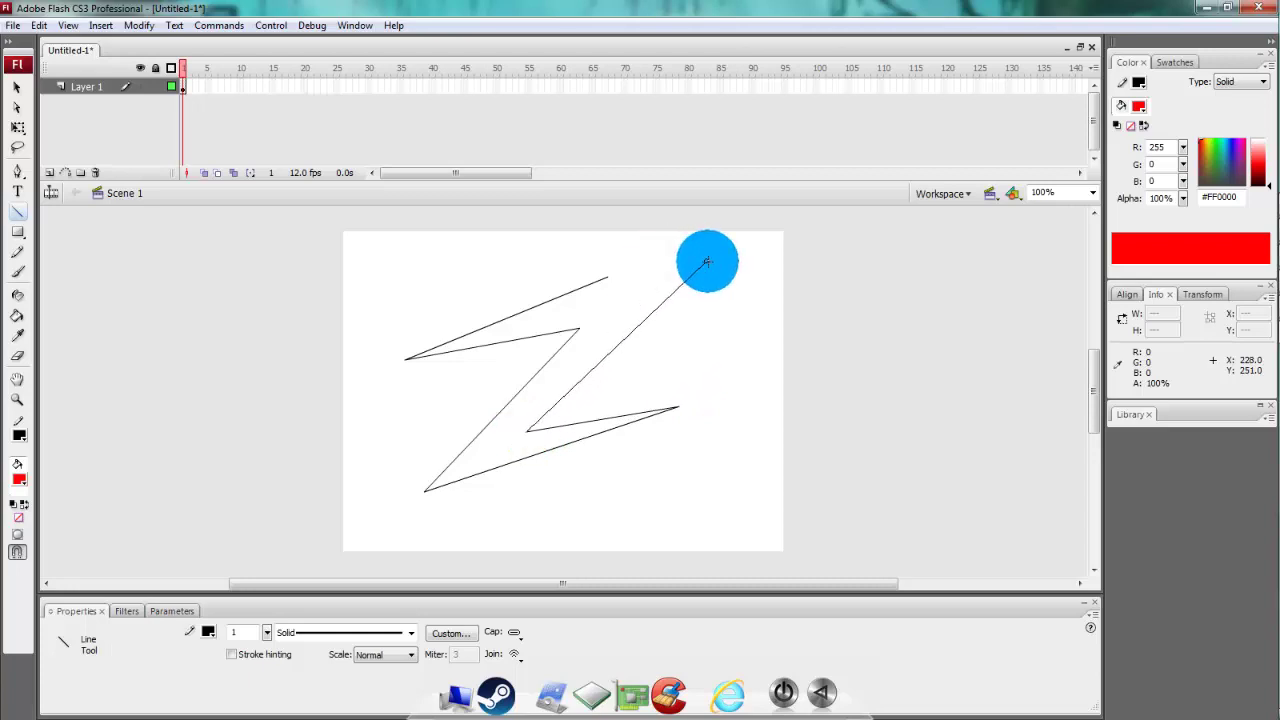
drag(703, 255, 680, 250)
drag(680, 250, 607, 278)
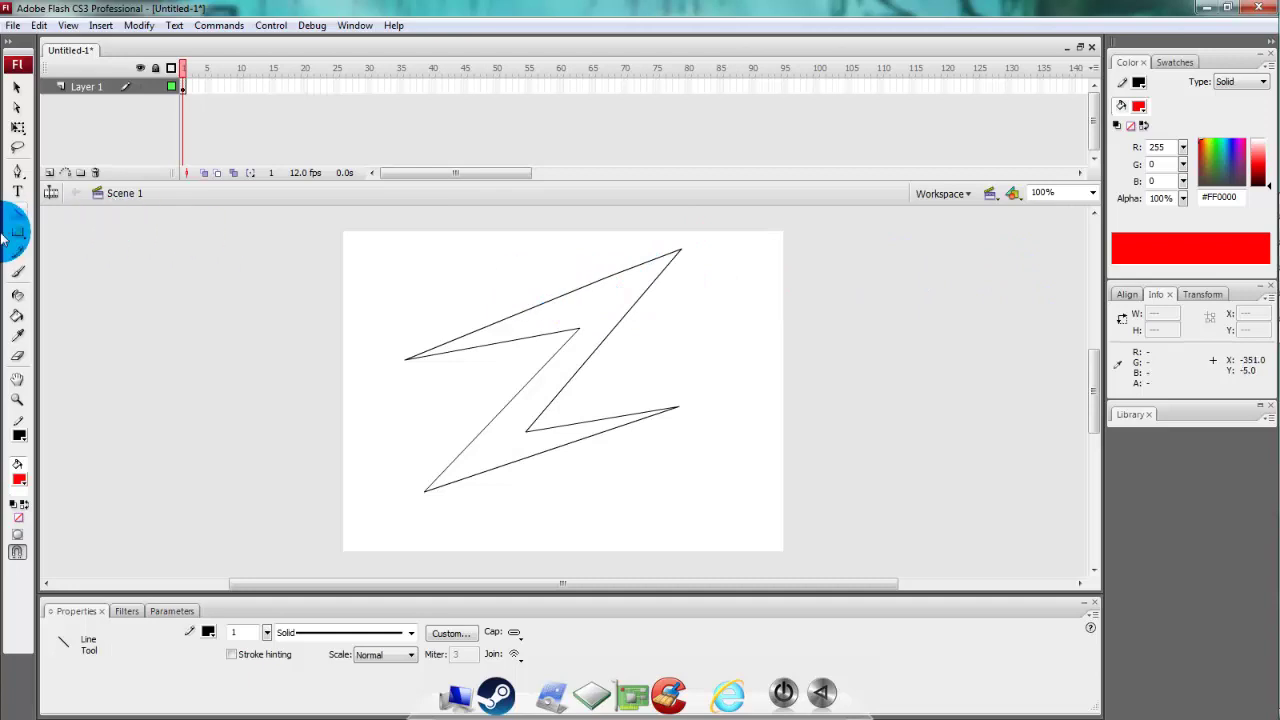
Step: Fill the Z outline solid black, replacing an initial red fill
click(18, 318)
click(562, 310)
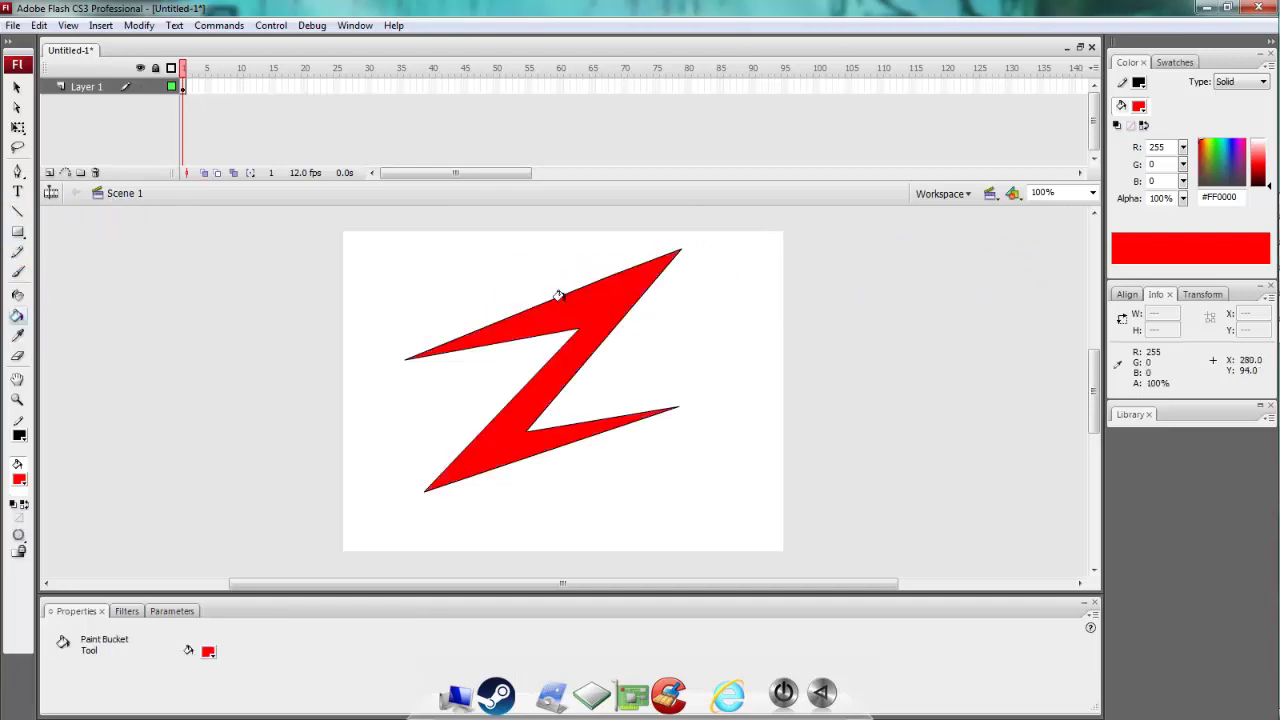
click(443, 337)
key(ctrl+z)
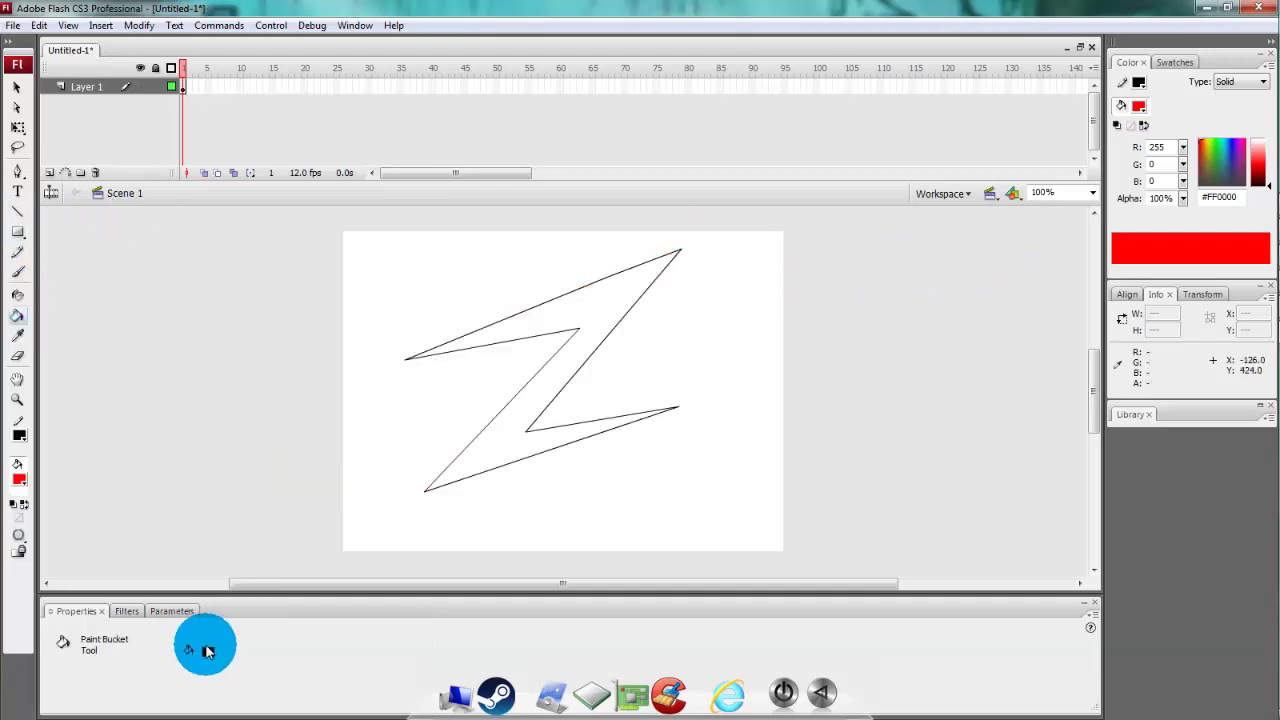
click(208, 651)
click(209, 601)
click(592, 310)
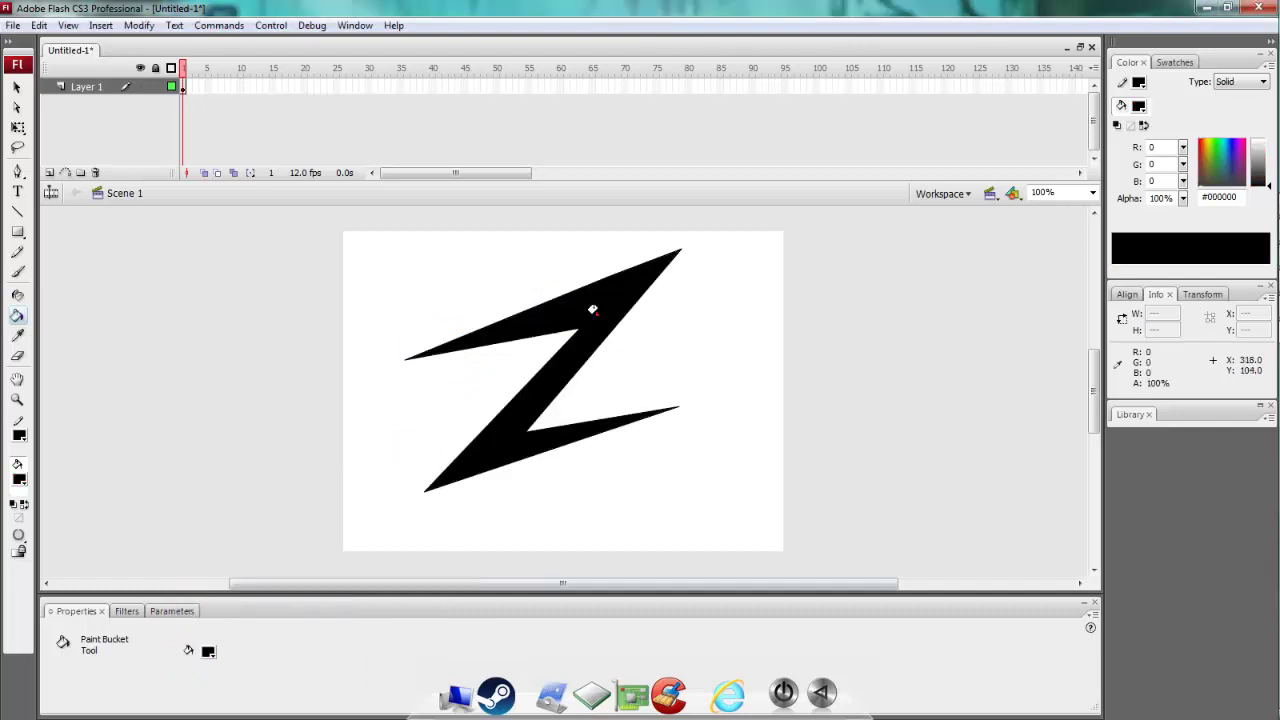
Step: Select the whole Z with Free Transform, nudge it lower, then deselect it
click(18, 128)
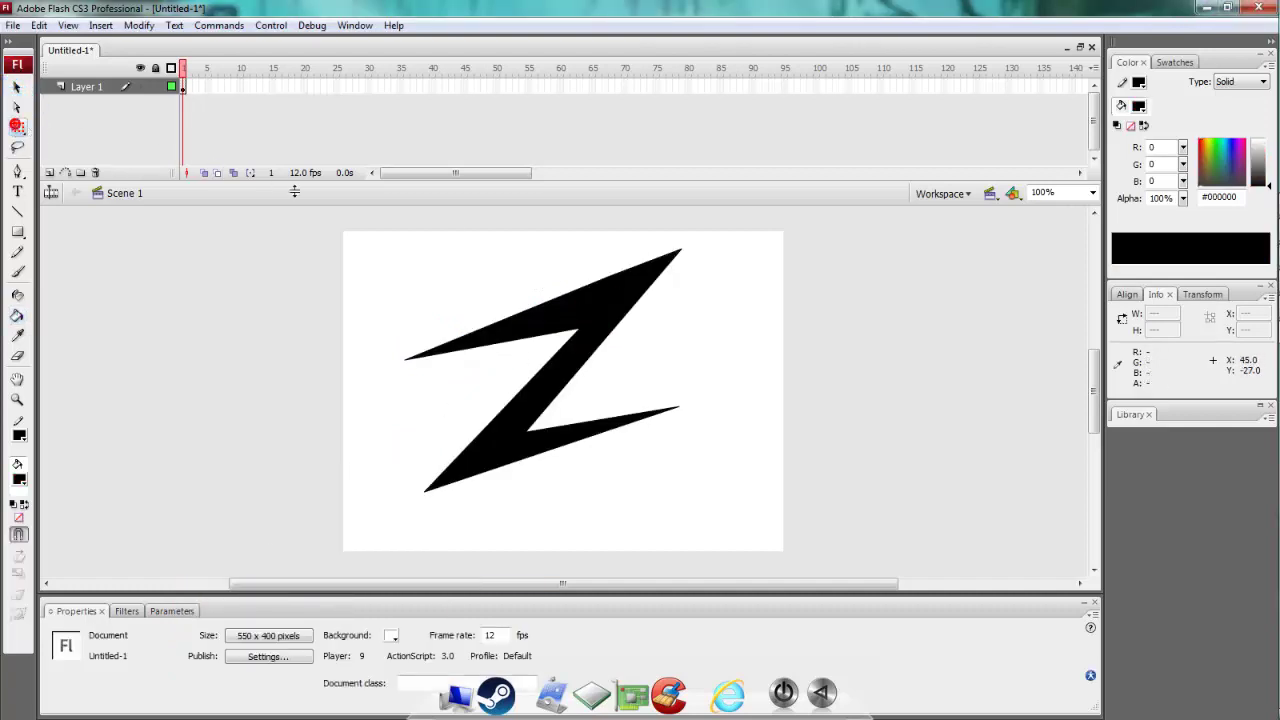
click(348, 231)
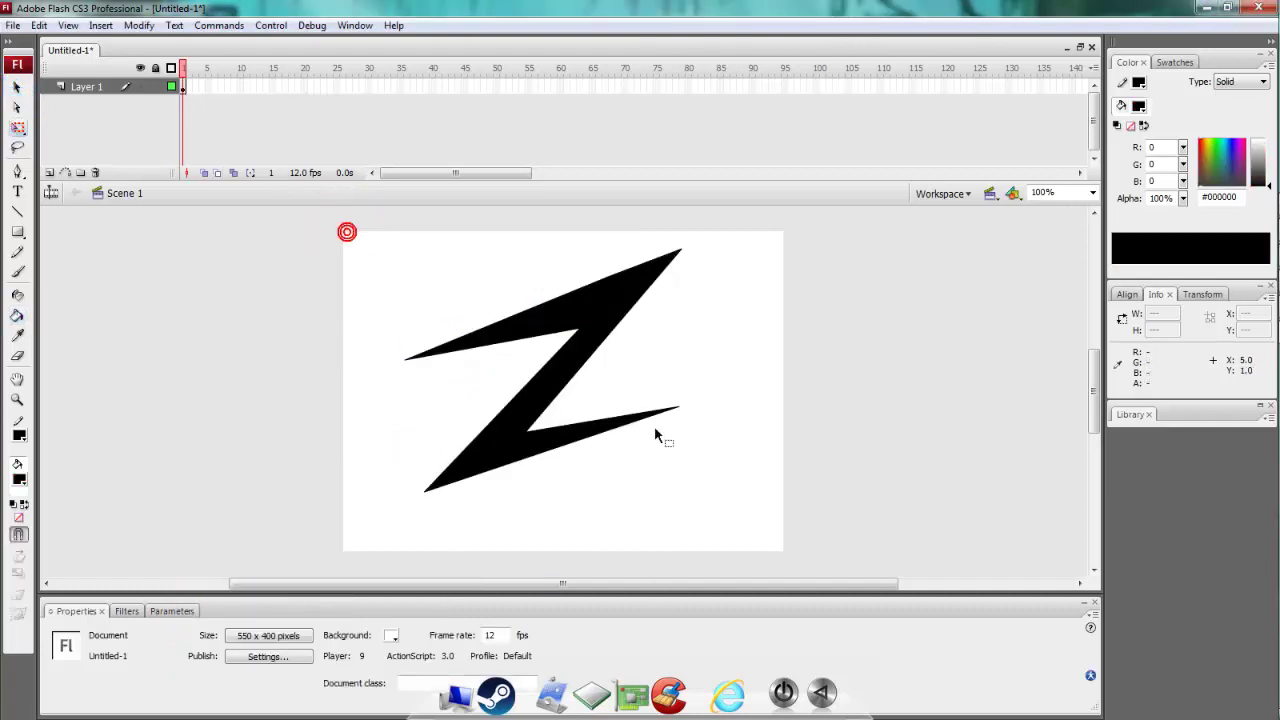
drag(655, 433, 746, 503)
drag(571, 334, 596, 325)
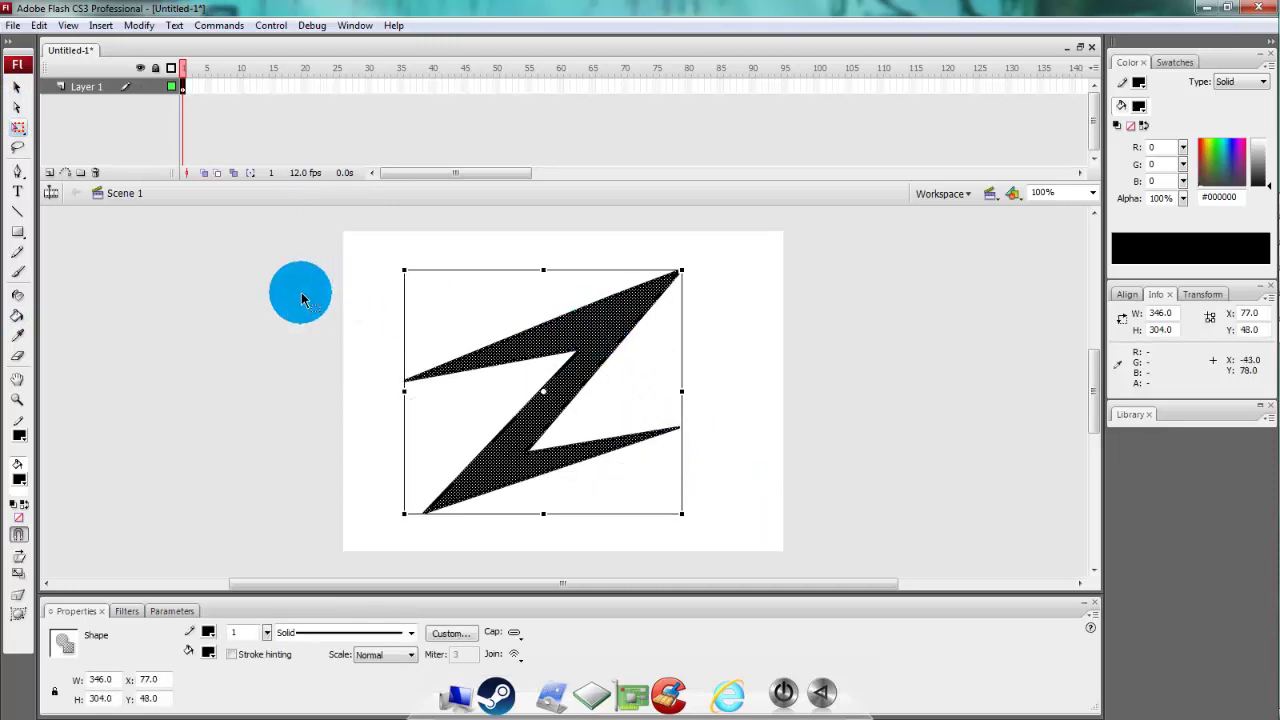
click(103, 357)
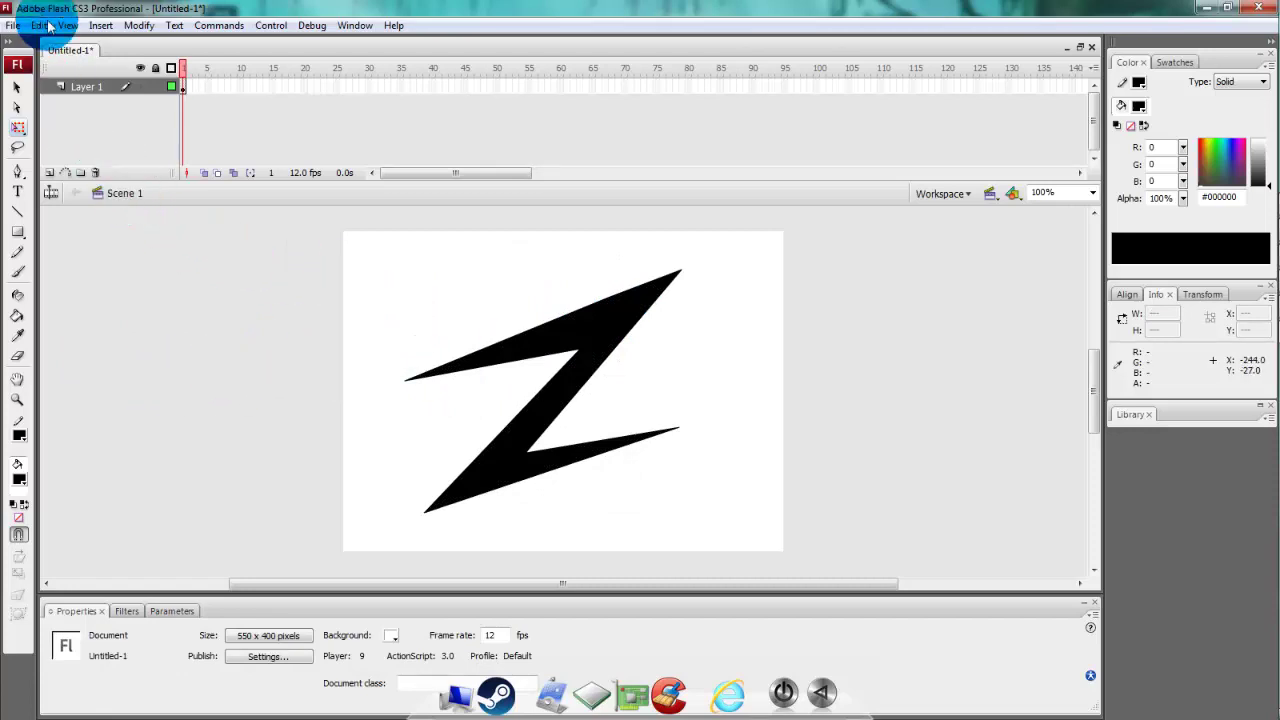
Step: Start an Export Image of the stage, keeping PNG as the file type
click(14, 27)
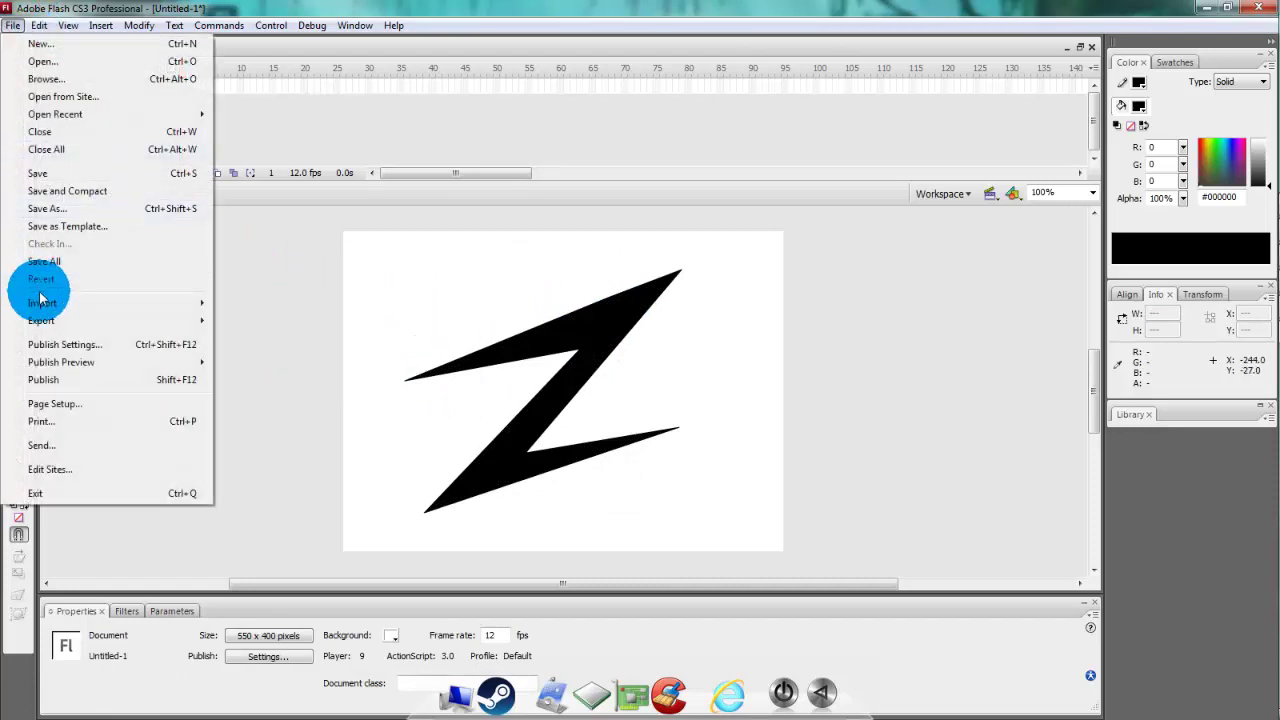
click(14, 27)
click(14, 27)
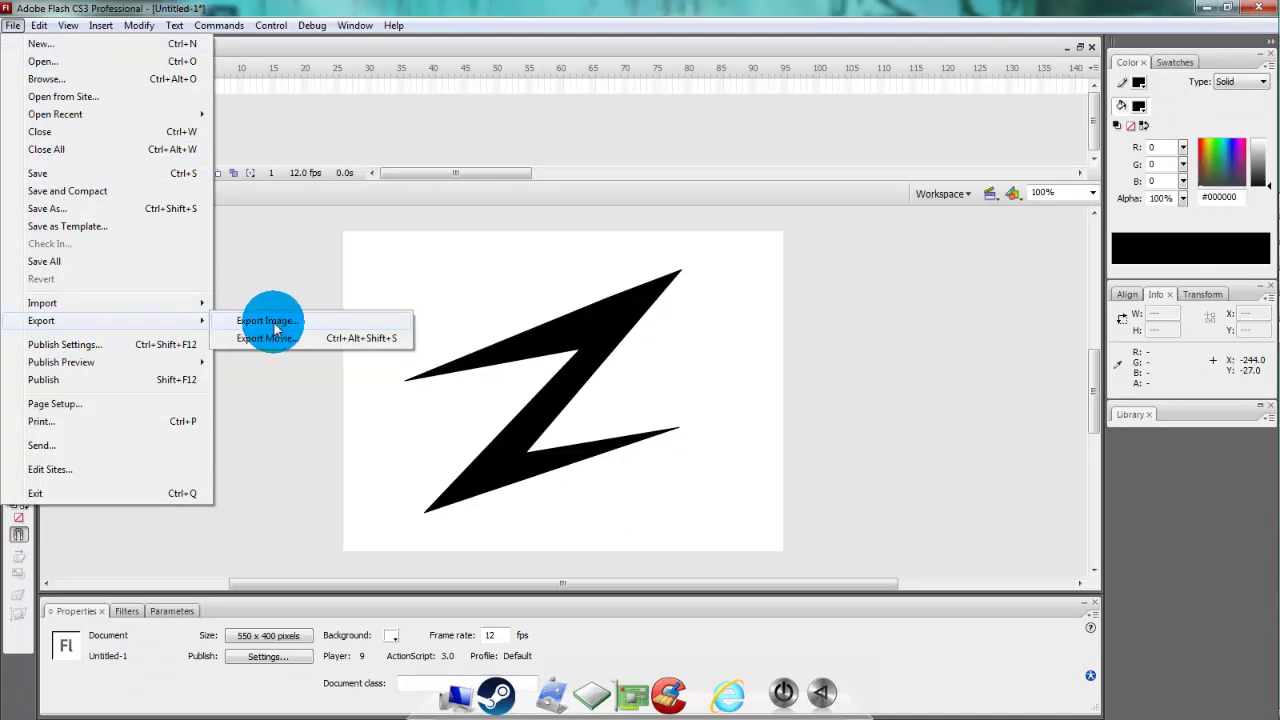
click(272, 321)
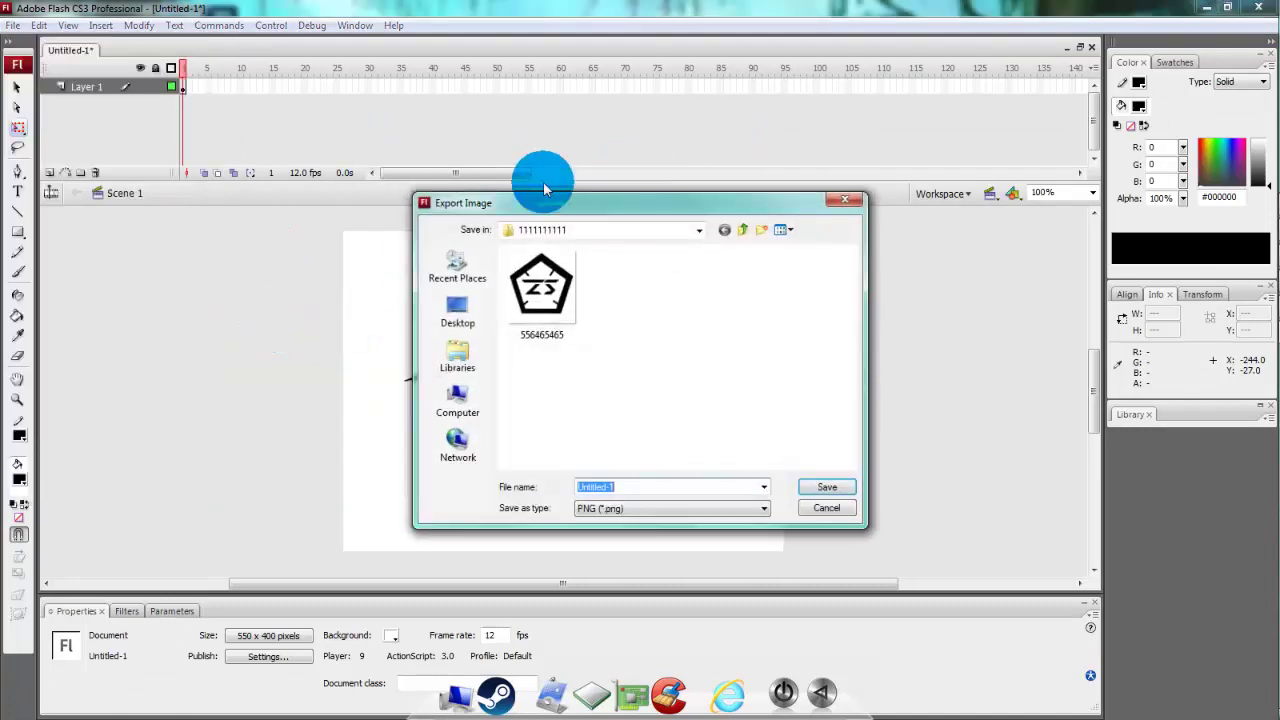
click(655, 508)
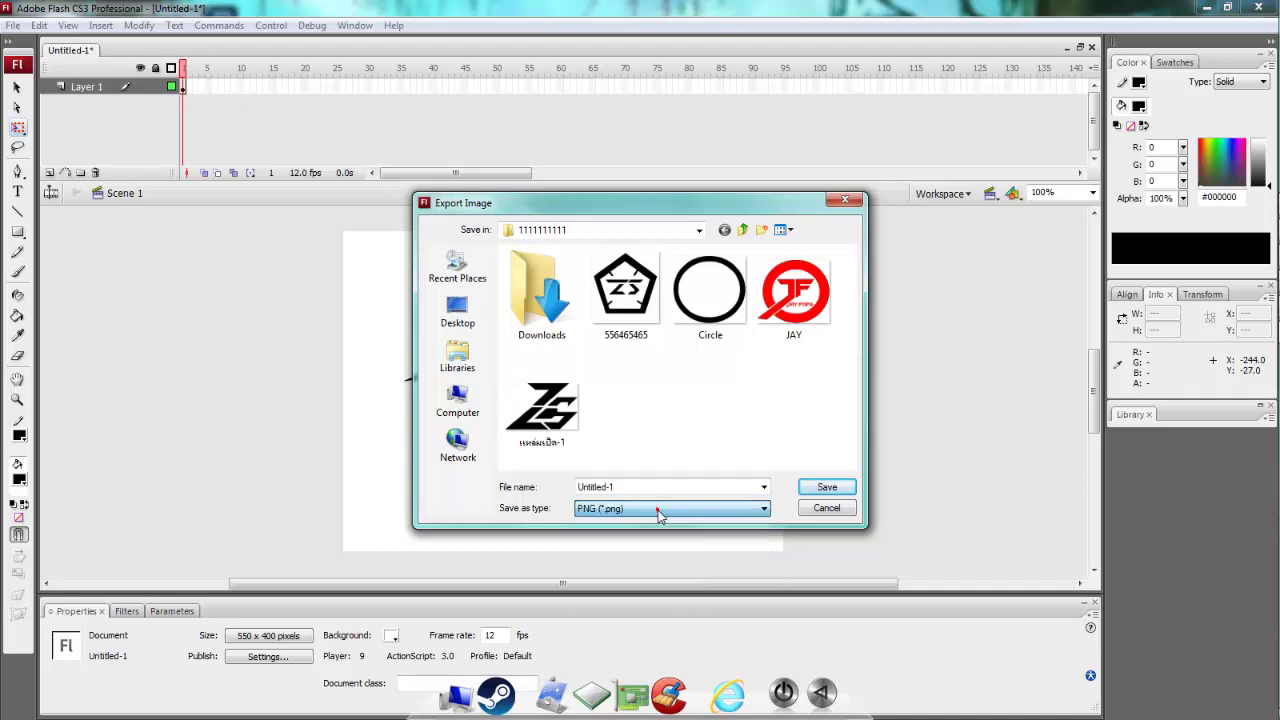
click(658, 512)
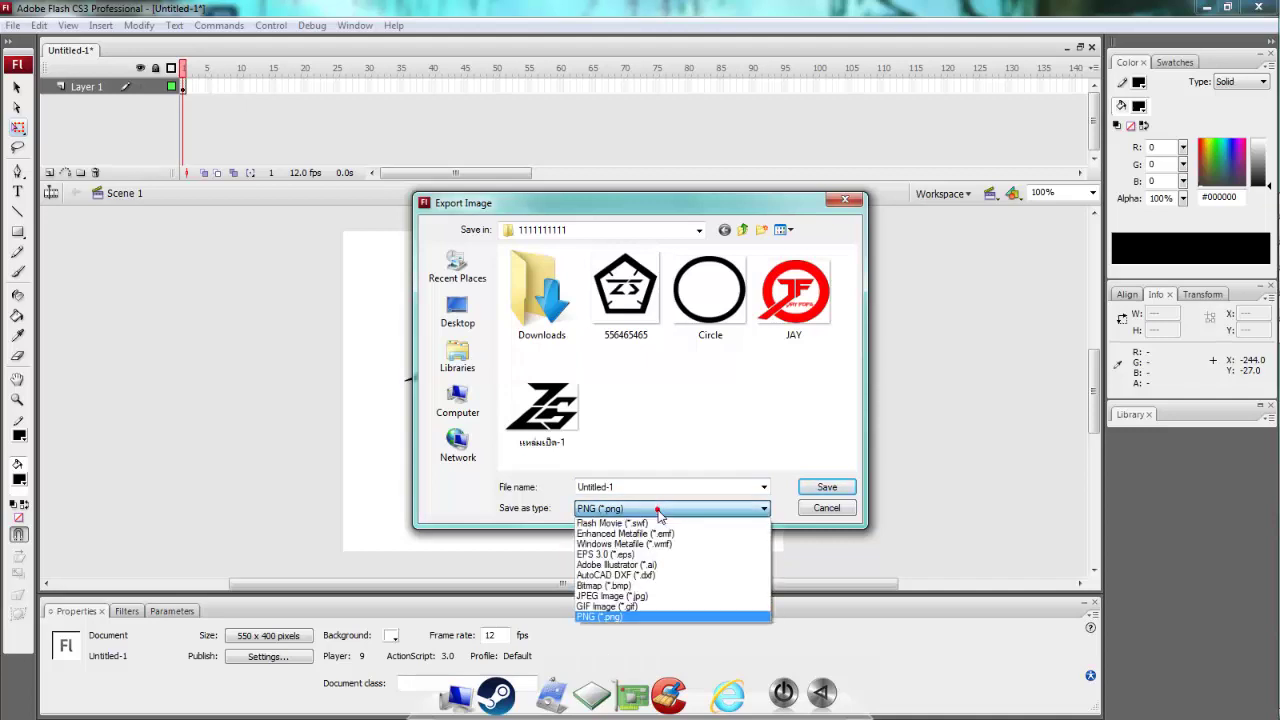
click(625, 508)
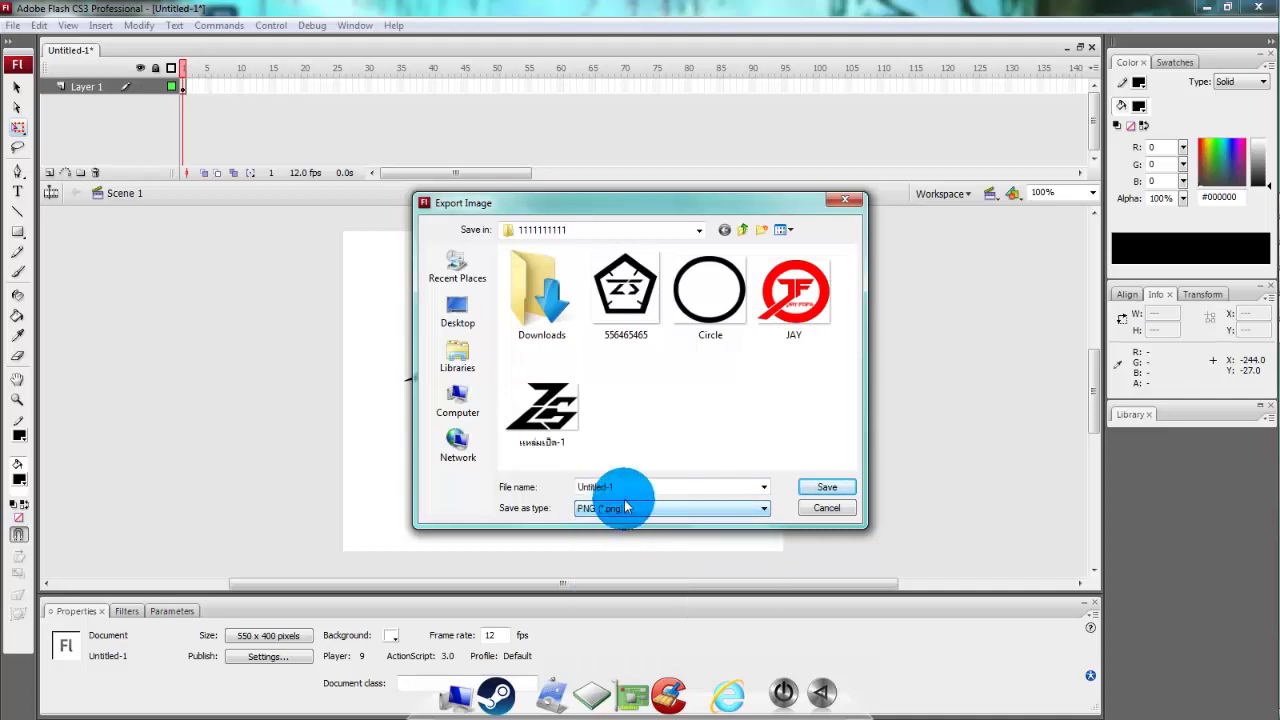
Step: Save the export as logo and confirm 24-bit PNG with alpha channel
click(541, 490)
text(g)
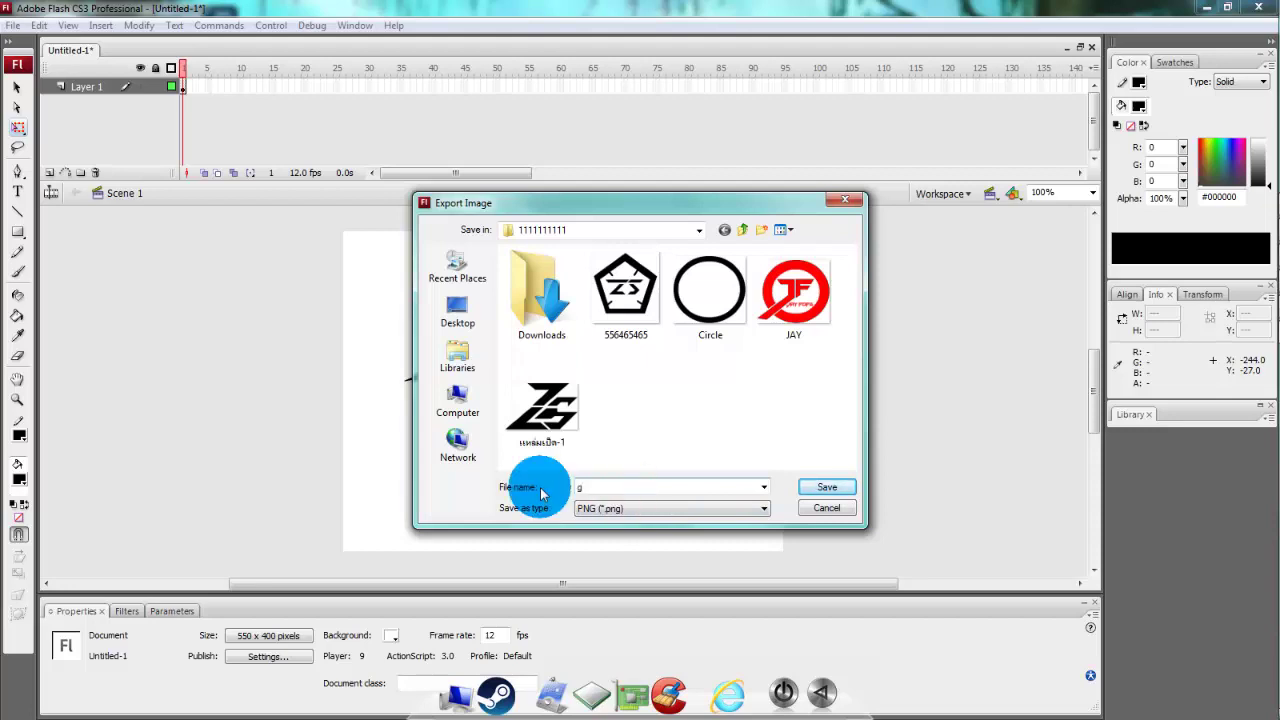
key(BackSpace)
text(logo)
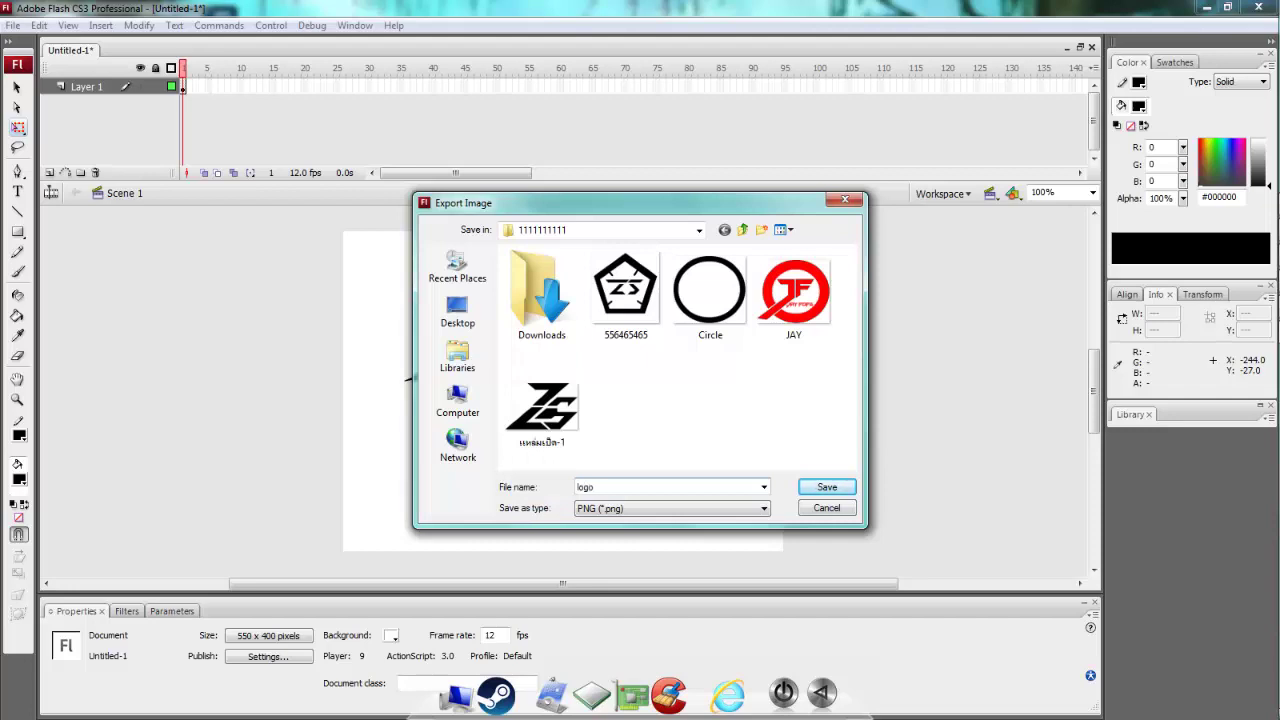
click(827, 487)
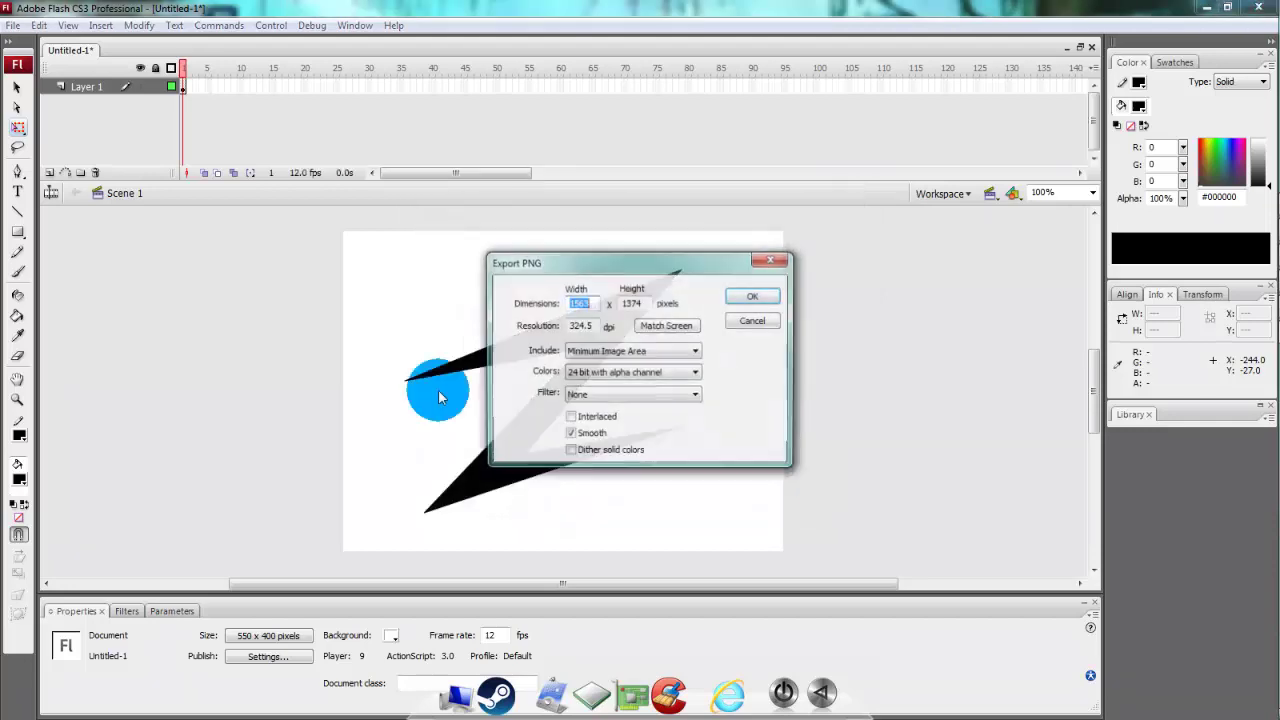
click(576, 304)
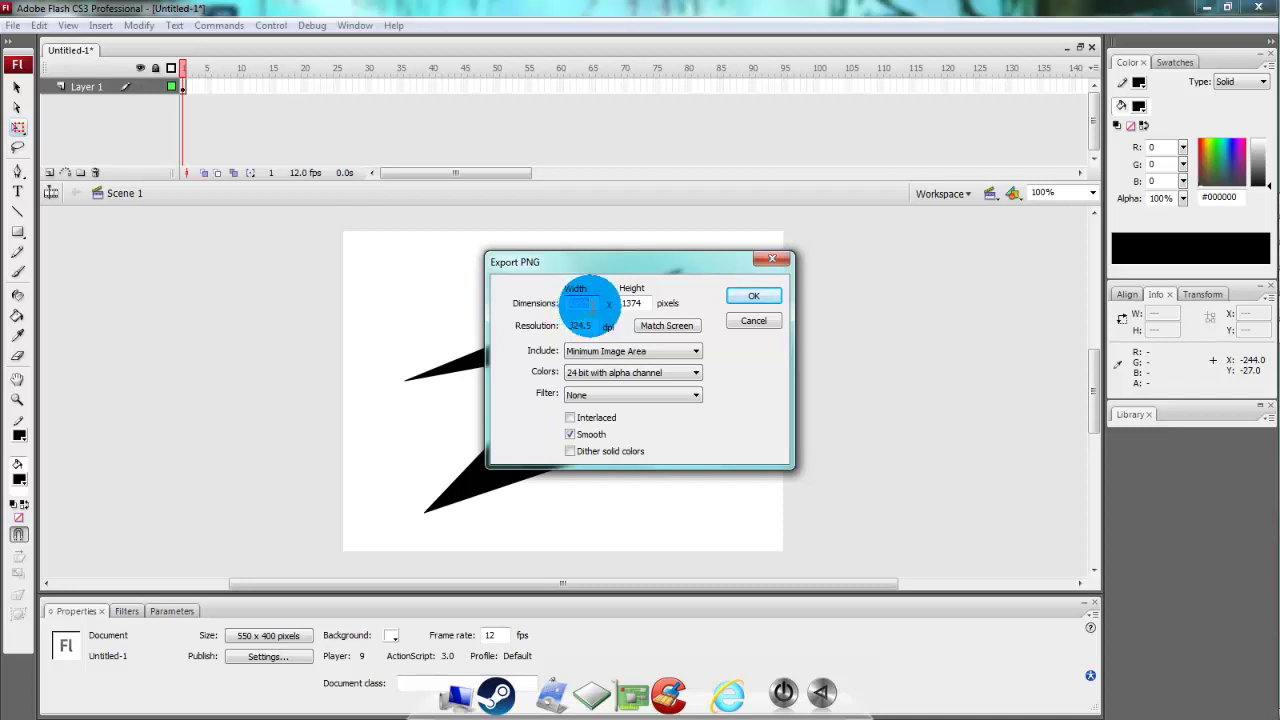
click(752, 296)
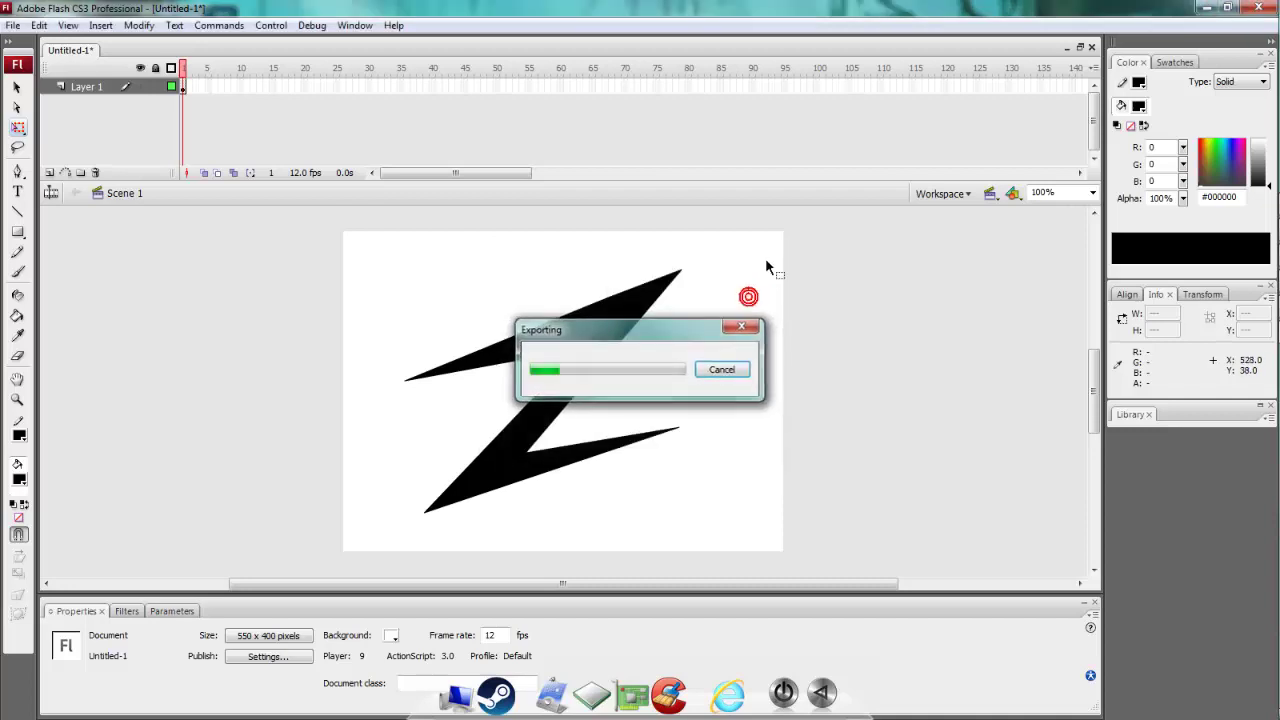
click(1203, 10)
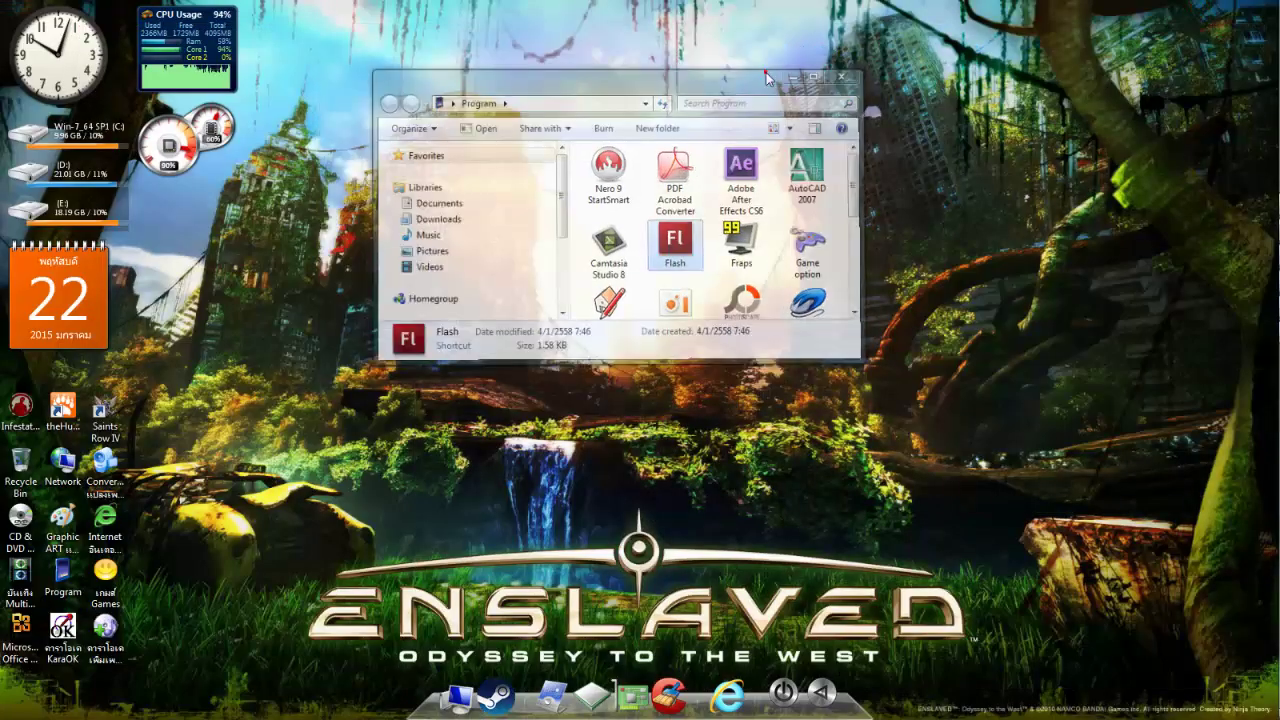
Step: Close the Program window and run Photoshop CS5 as administrator from Graphic ART
click(767, 79)
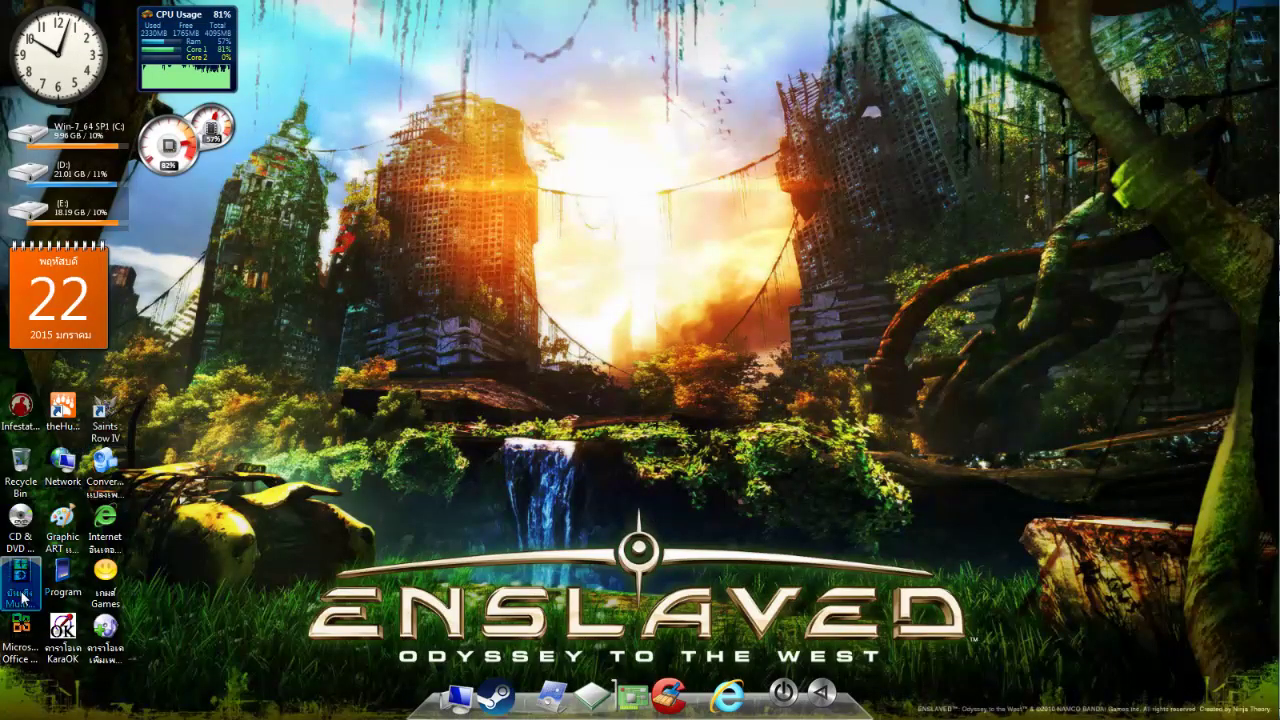
double_click(63, 522)
click(795, 262)
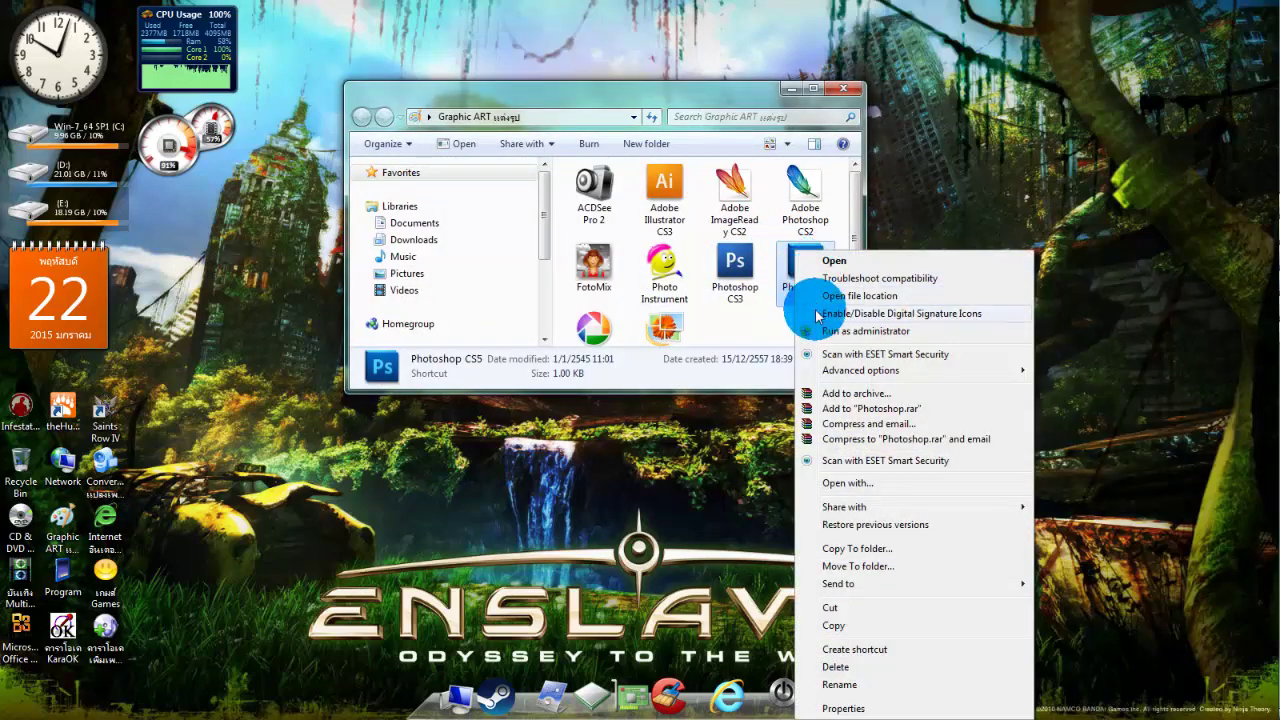
click(817, 333)
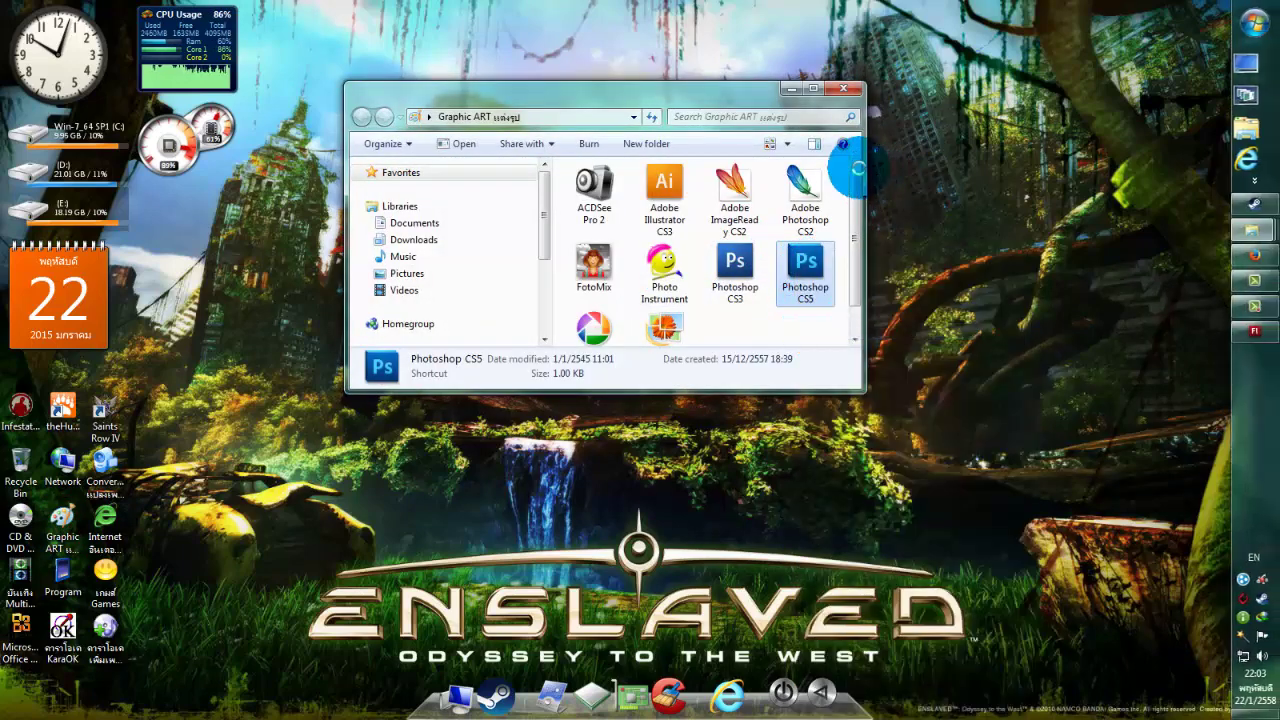
click(1252, 313)
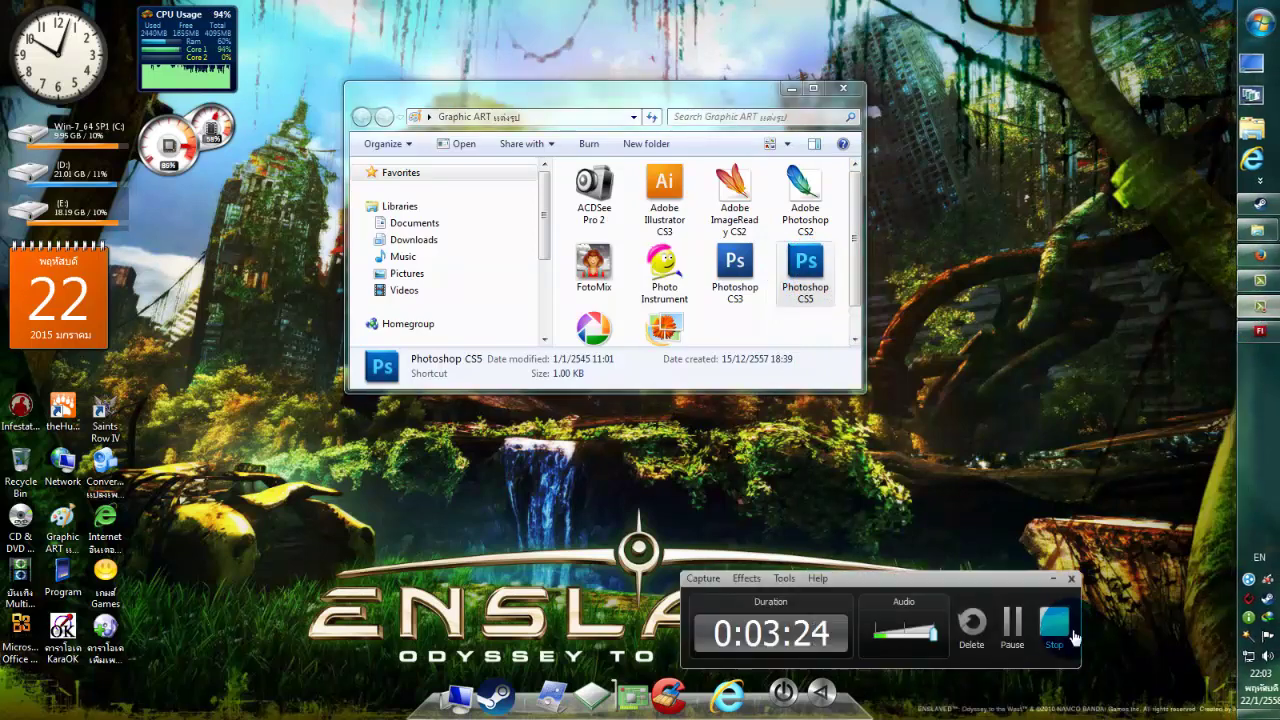
click(1012, 624)
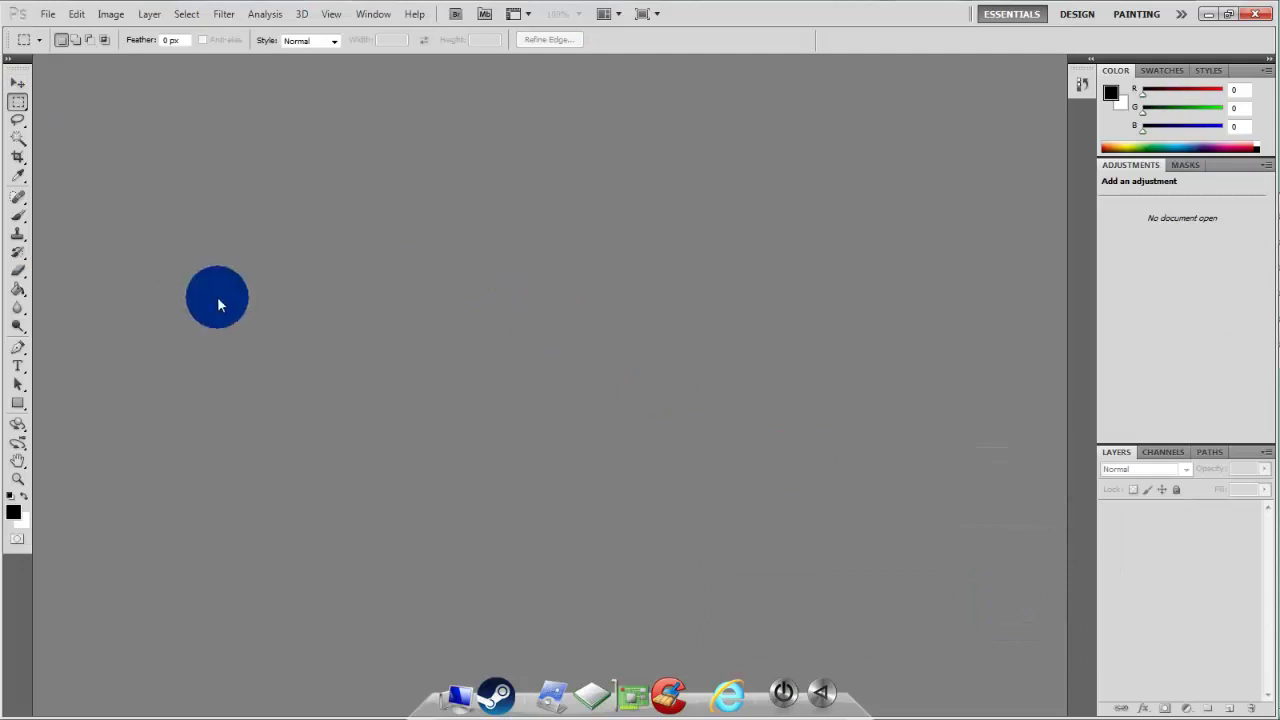
Step: Bring up the Open dialog and scroll through the Photo png folder
click(48, 16)
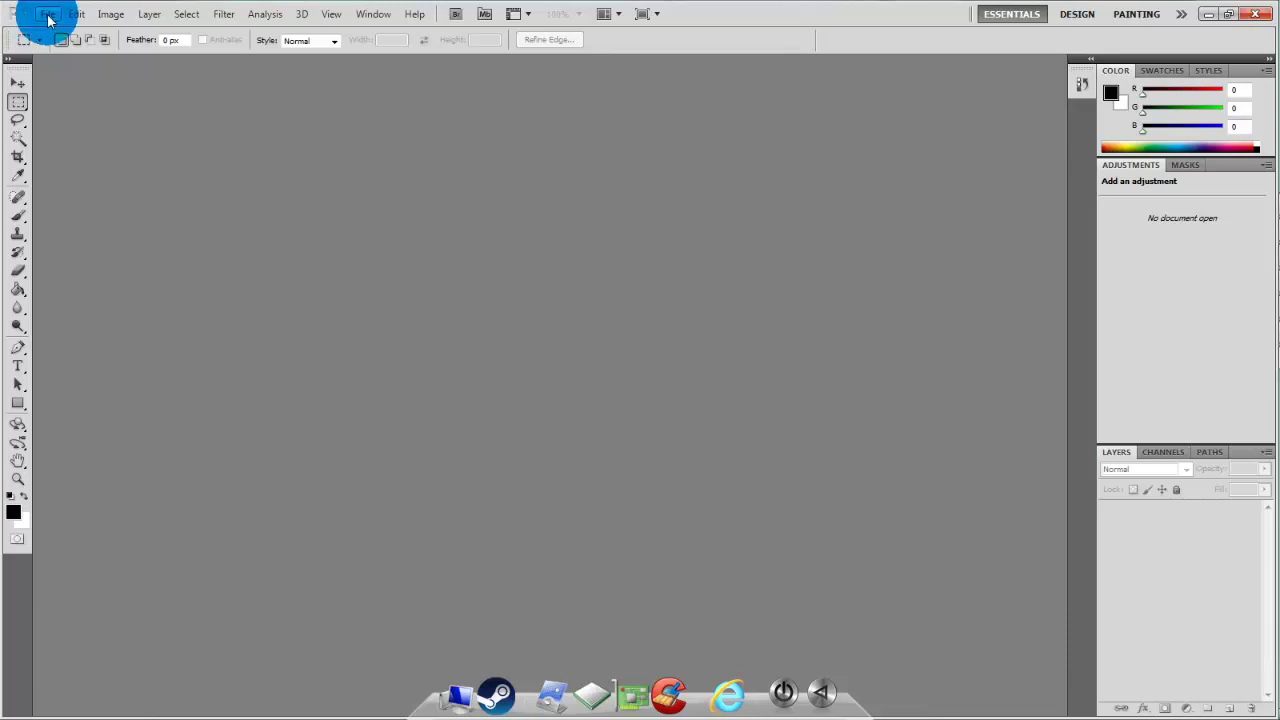
click(52, 45)
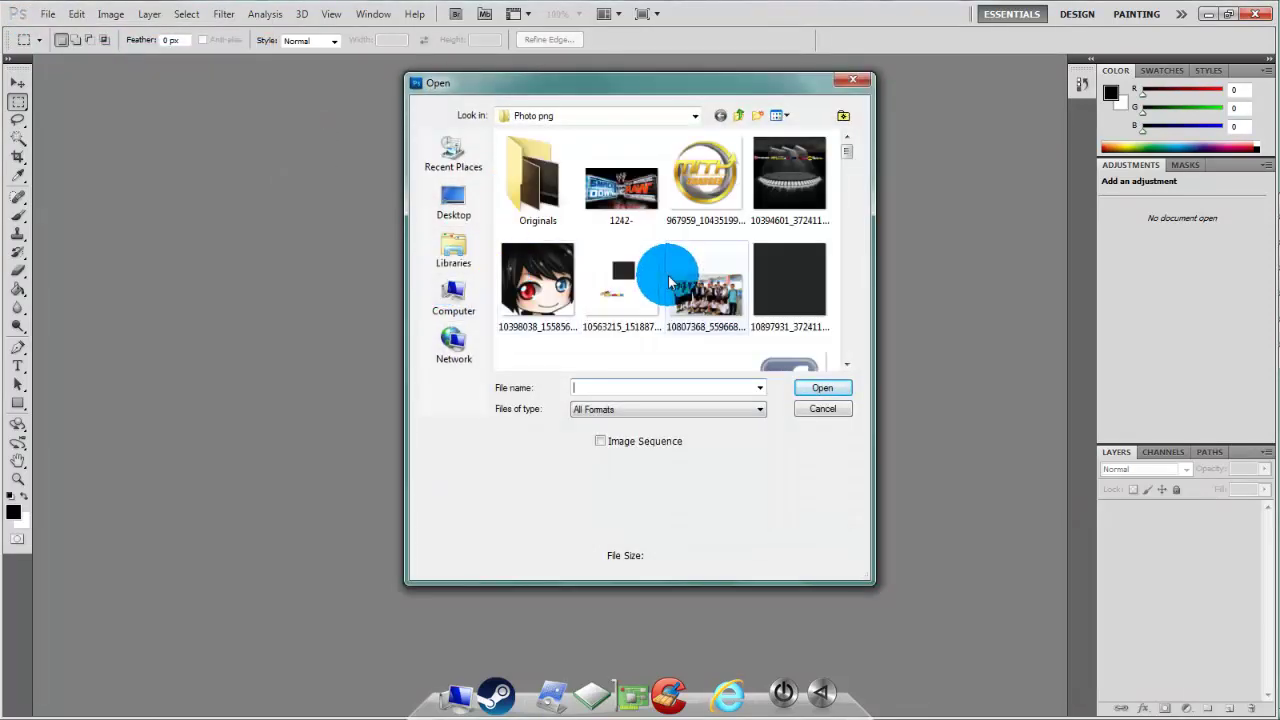
click(668, 282)
scroll(668, 282, down, 2)
scroll(668, 282, down, 2)
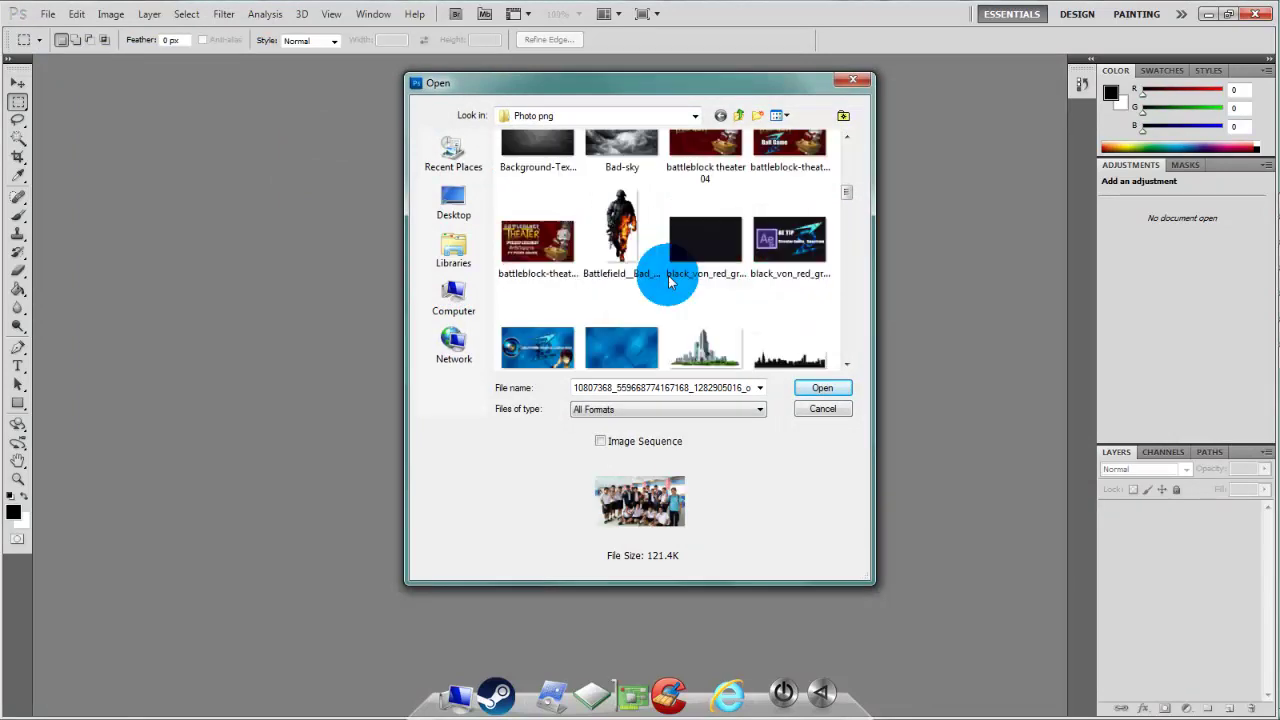
scroll(668, 282, down, 2)
scroll(668, 282, down, 2)
scroll(668, 282, down, 2)
scroll(668, 282, down, 2)
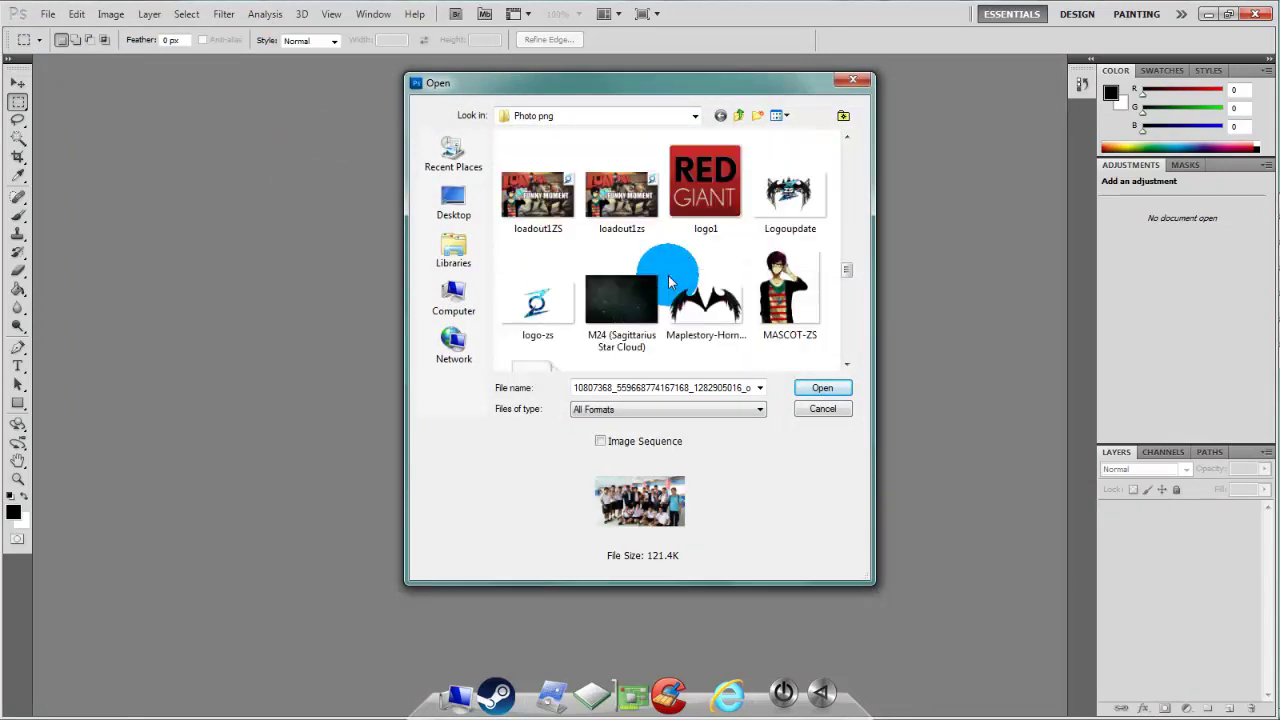
scroll(668, 282, down, 2)
scroll(668, 282, down, 2)
scroll(668, 282, down, 2)
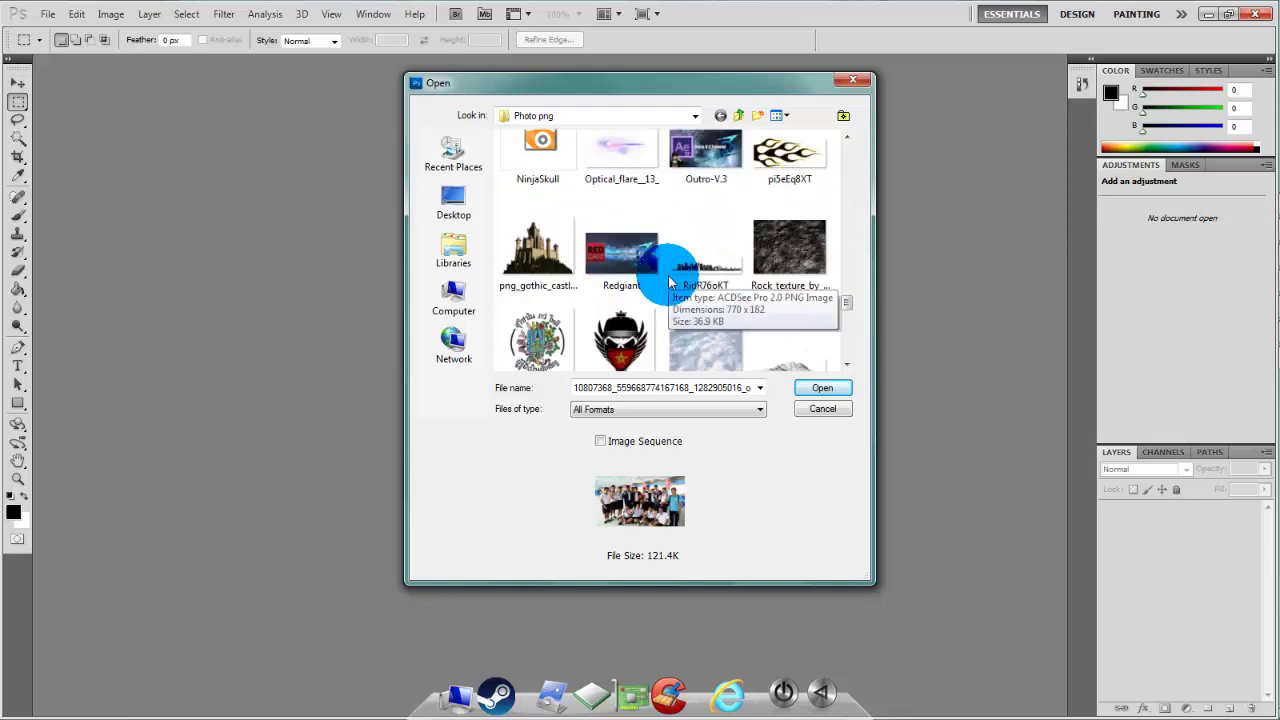
scroll(668, 282, down, 2)
scroll(665, 282, down, 2)
scroll(665, 282, down, 2)
scroll(623, 271, down, 2)
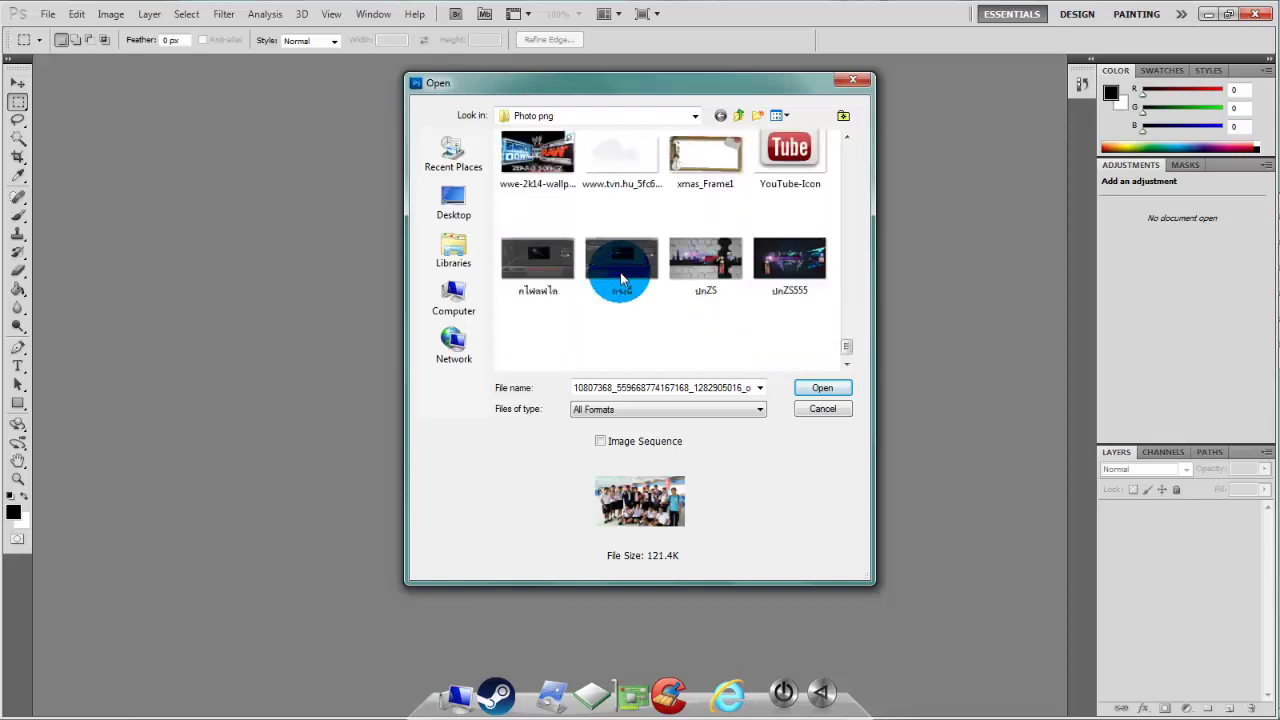
scroll(623, 271, down, 1)
click(454, 292)
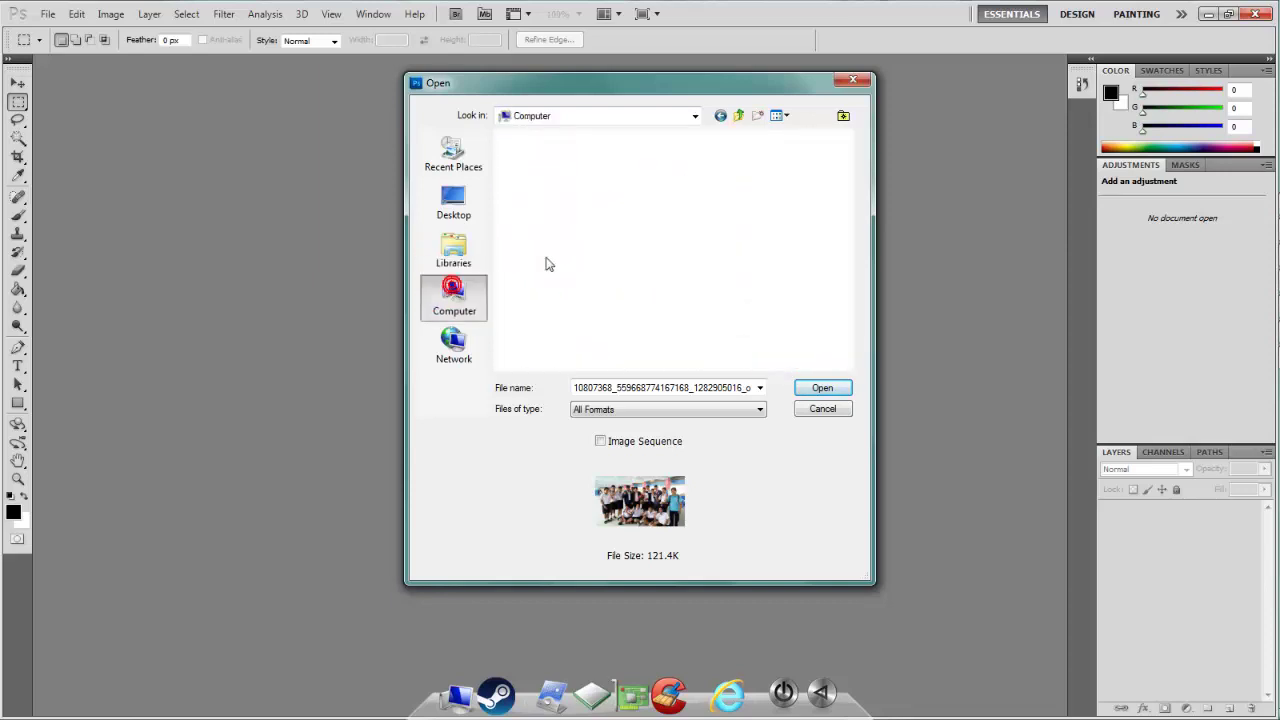
click(595, 265)
double_click(605, 275)
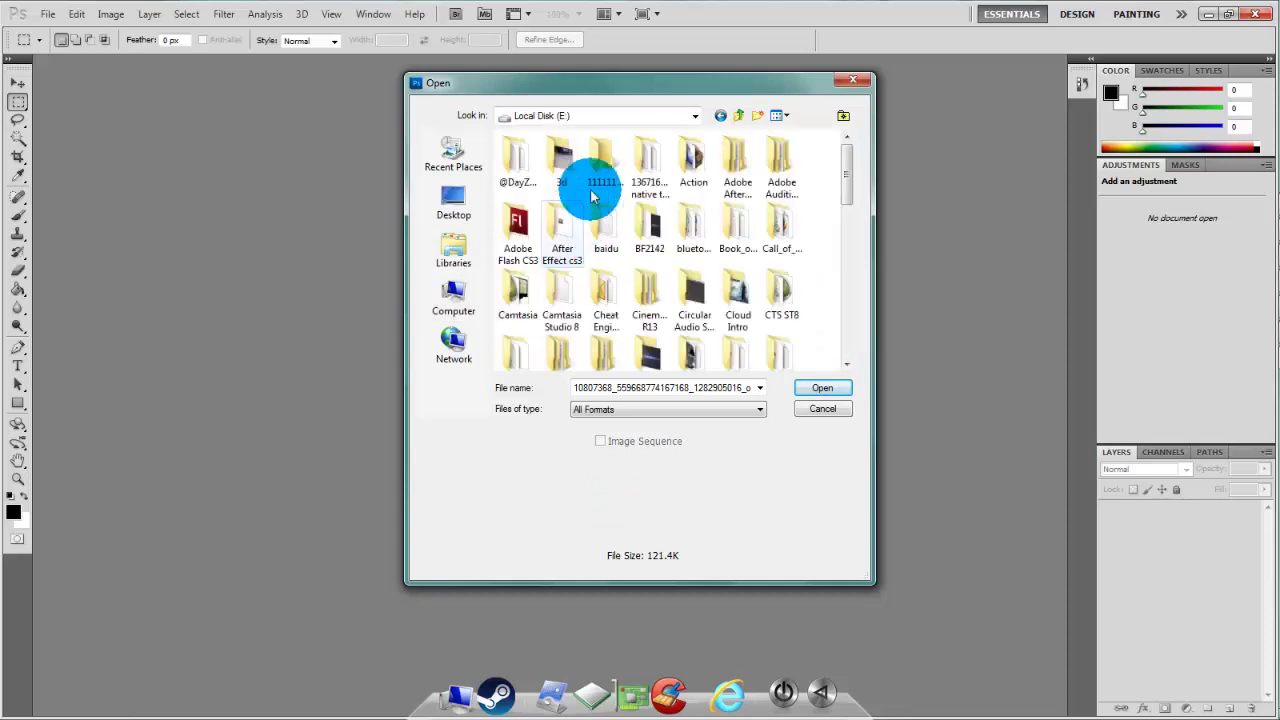
double_click(586, 180)
scroll(684, 203, down, 3)
double_click(700, 226)
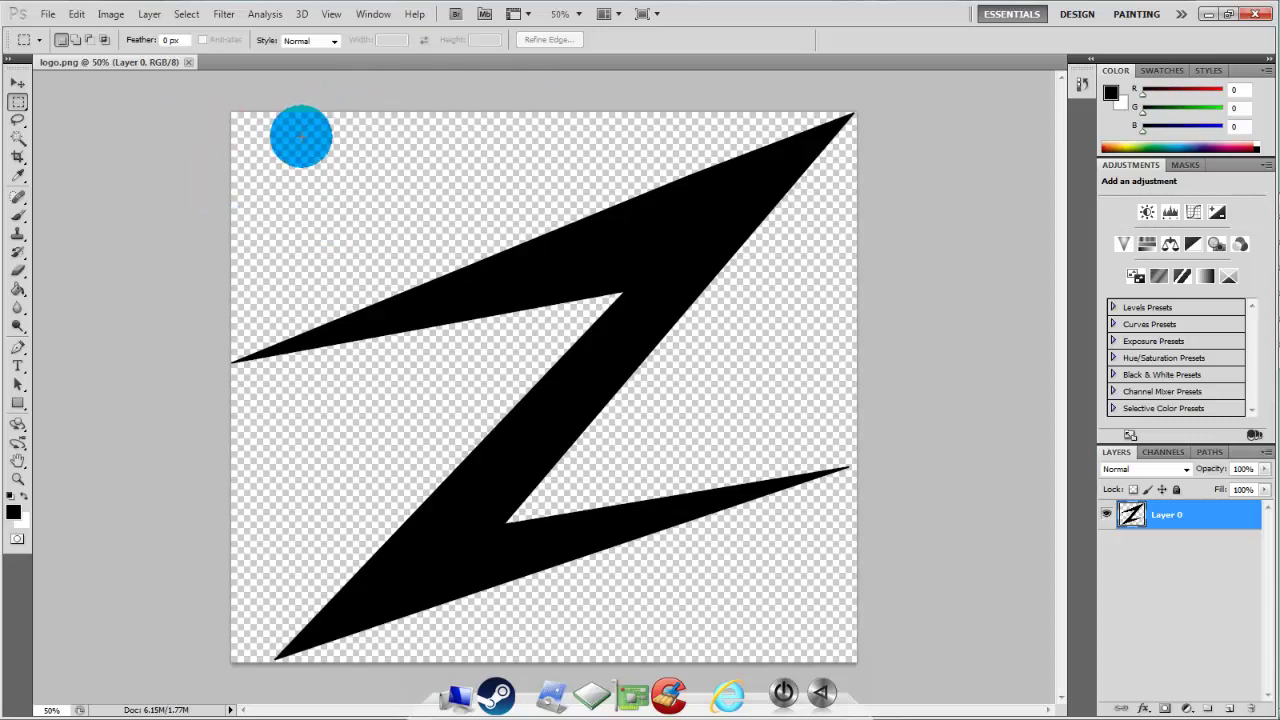
Step: Bring up the Open dialog again and browse into Local Disk (E:)
click(48, 15)
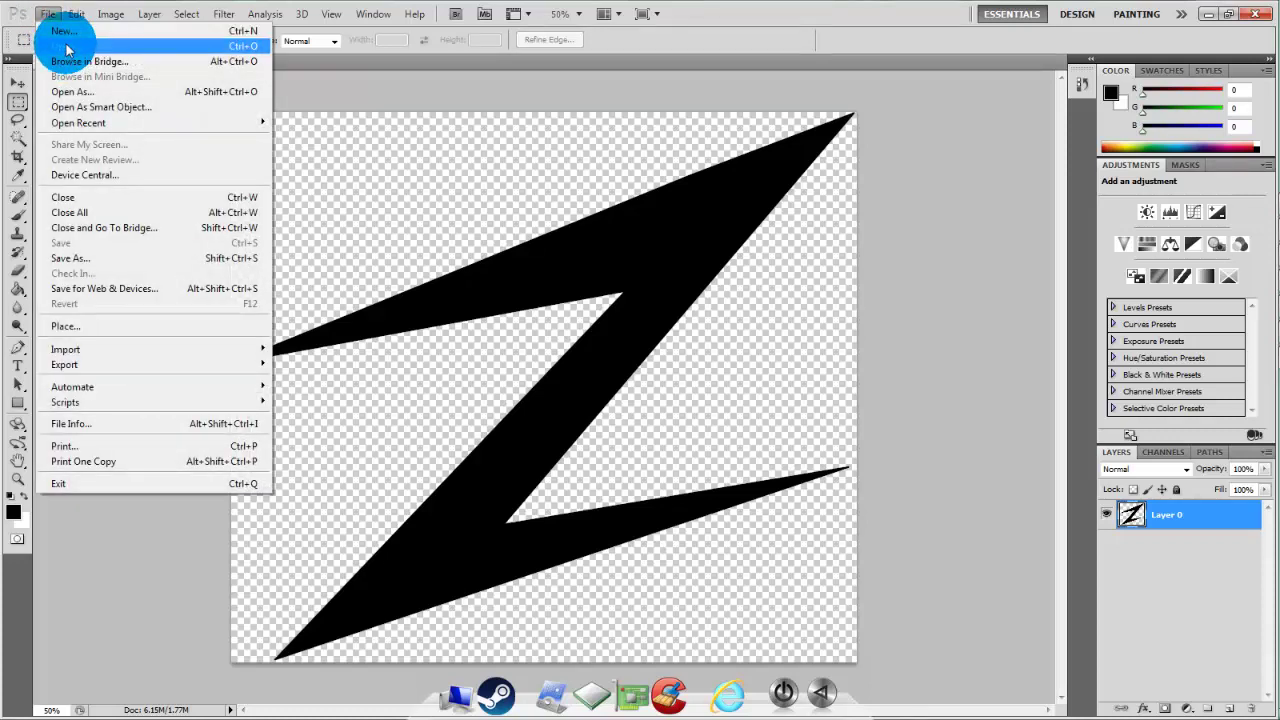
click(68, 46)
click(454, 290)
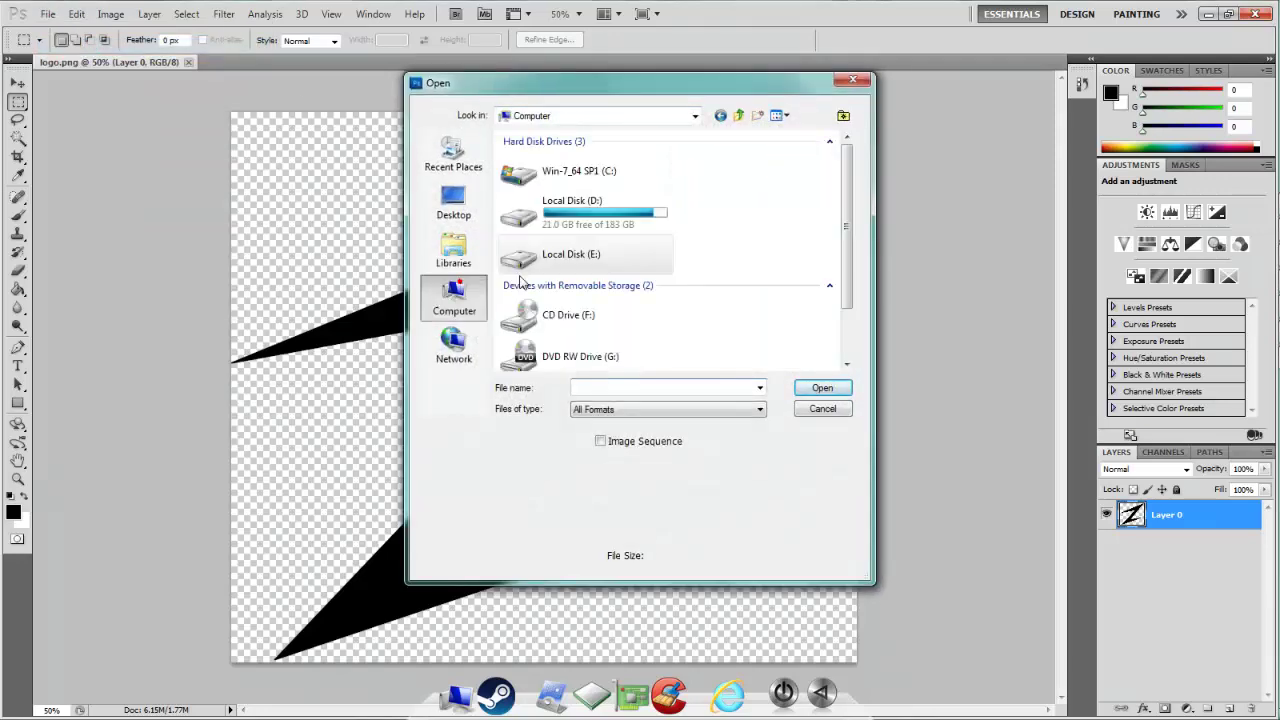
double_click(530, 255)
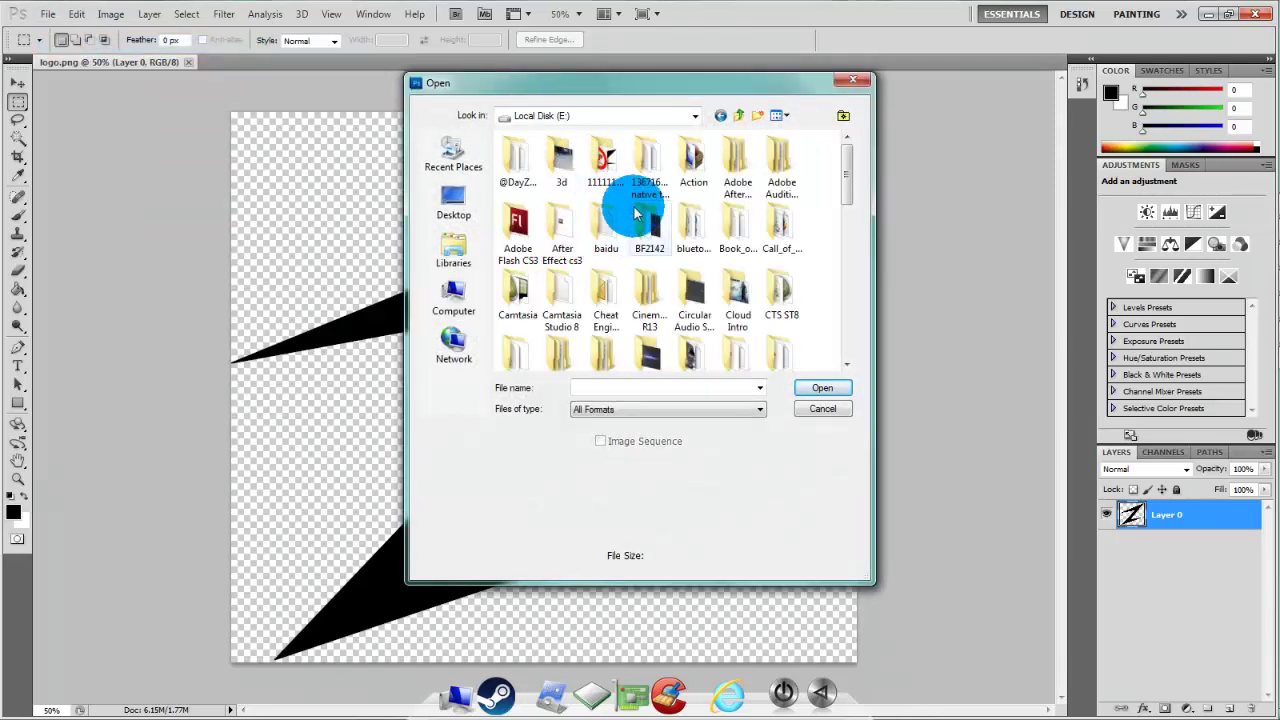
scroll(673, 280, down, 1)
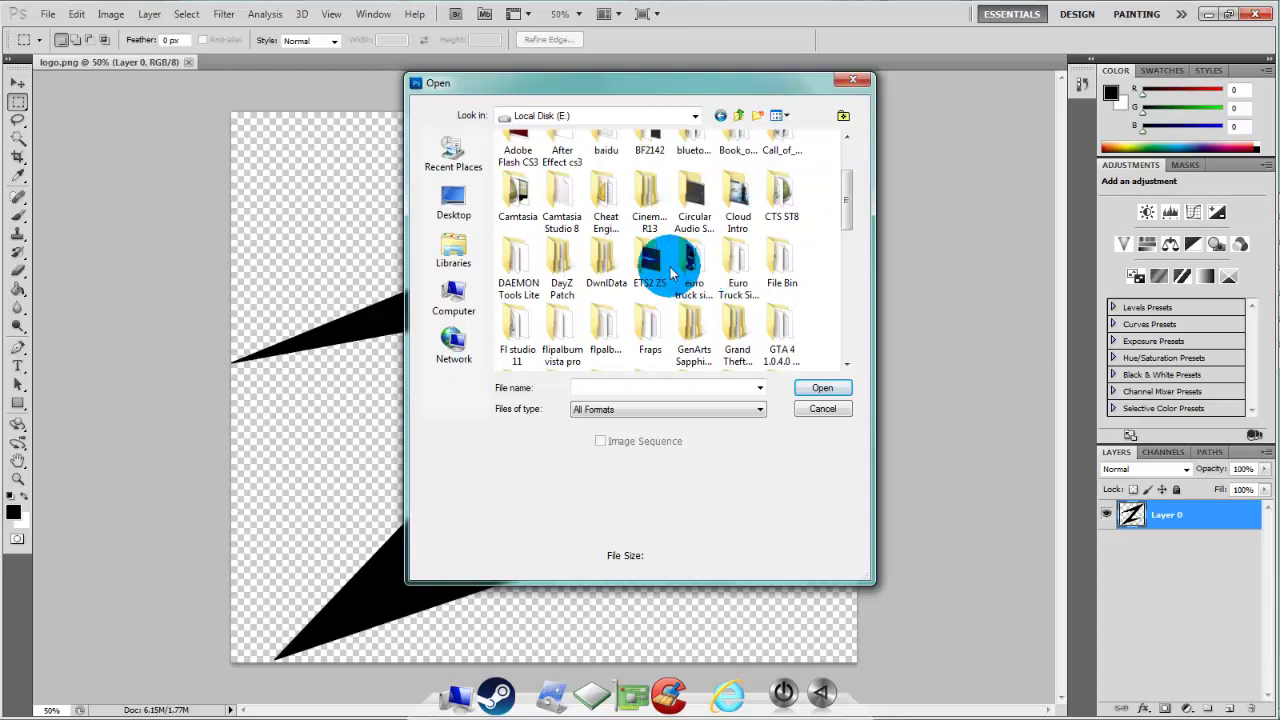
scroll(750, 262, down, 1)
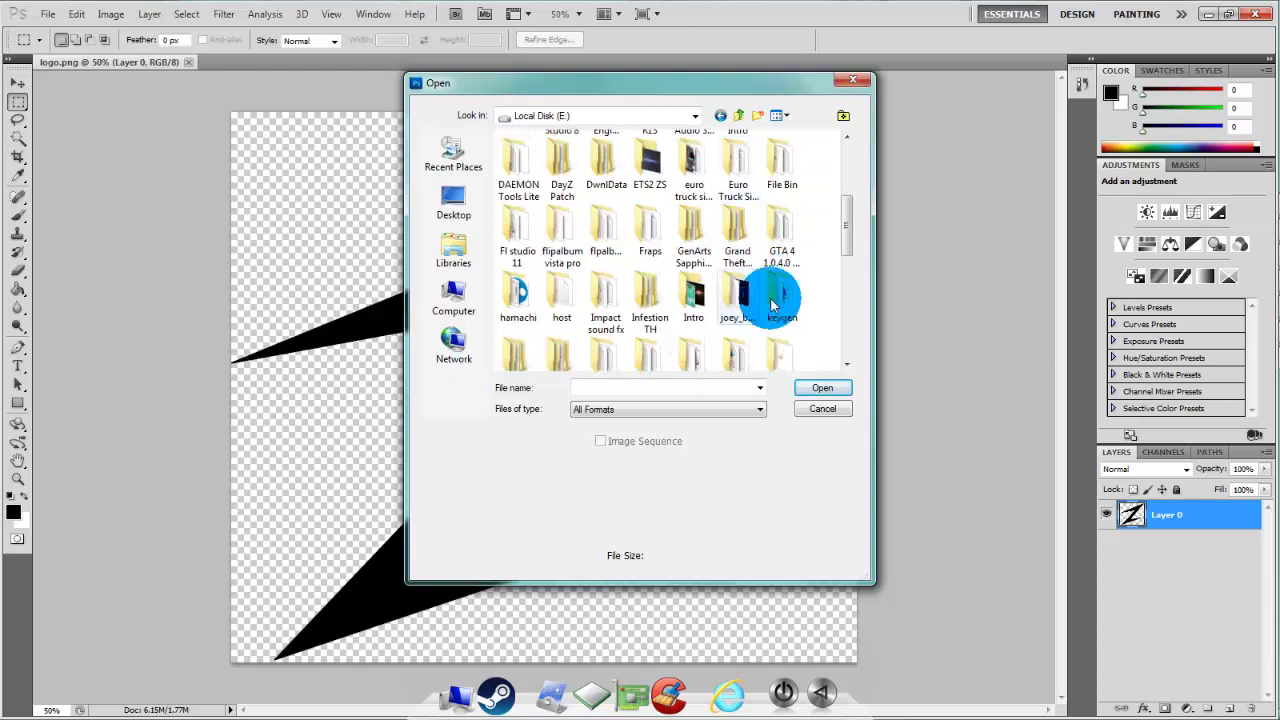
scroll(770, 286, down, 1)
scroll(676, 316, down, 1)
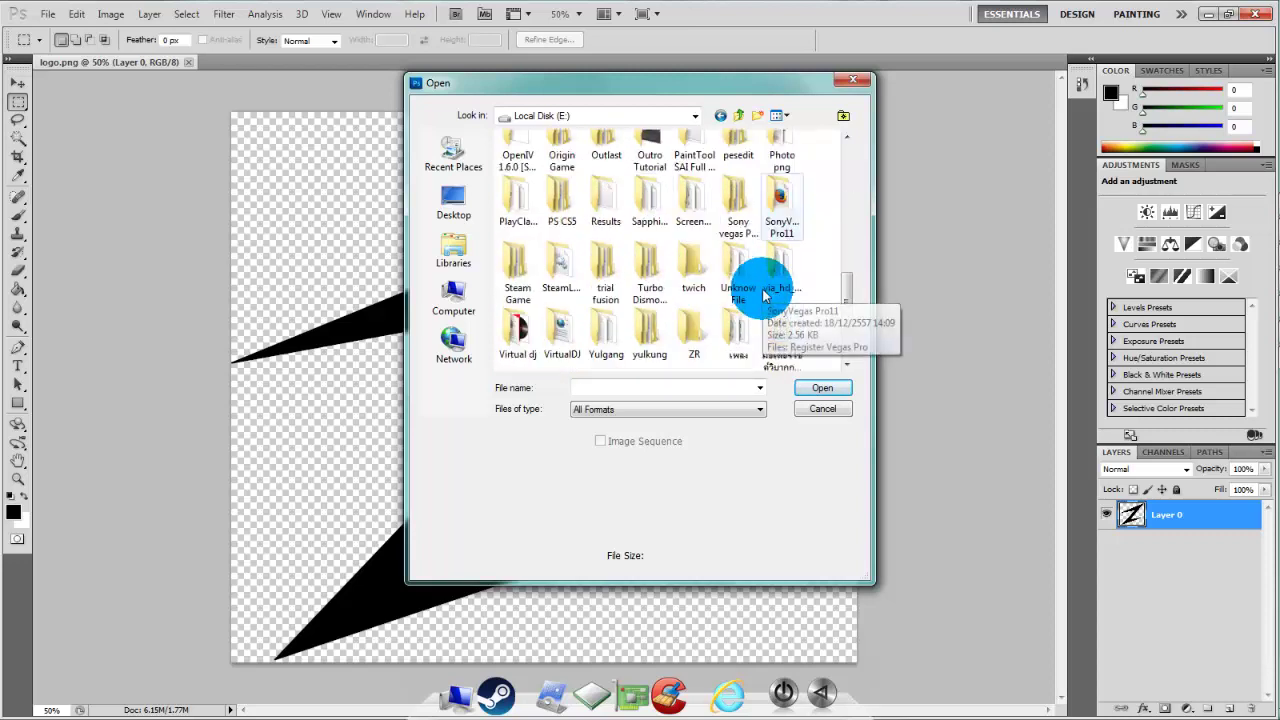
scroll(750, 286, down, 1)
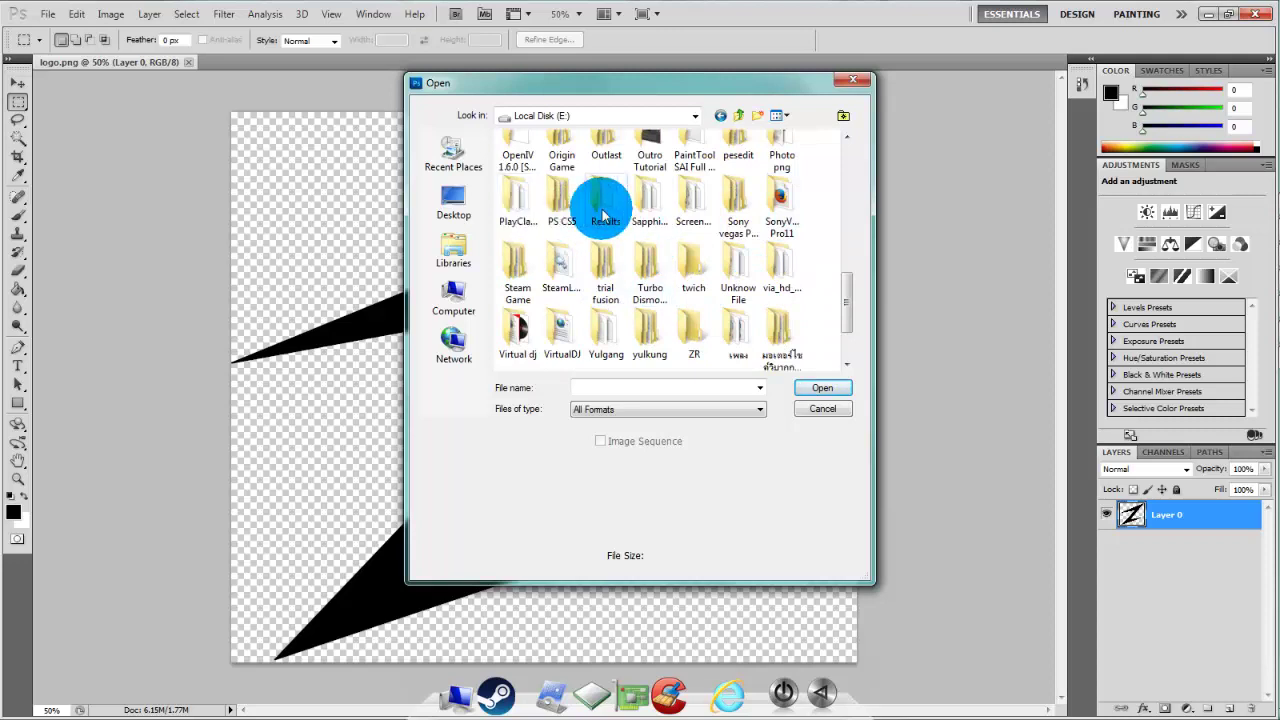
Step: Open the abstract hexagon wallpaper from the Photo png folder
double_click(780, 160)
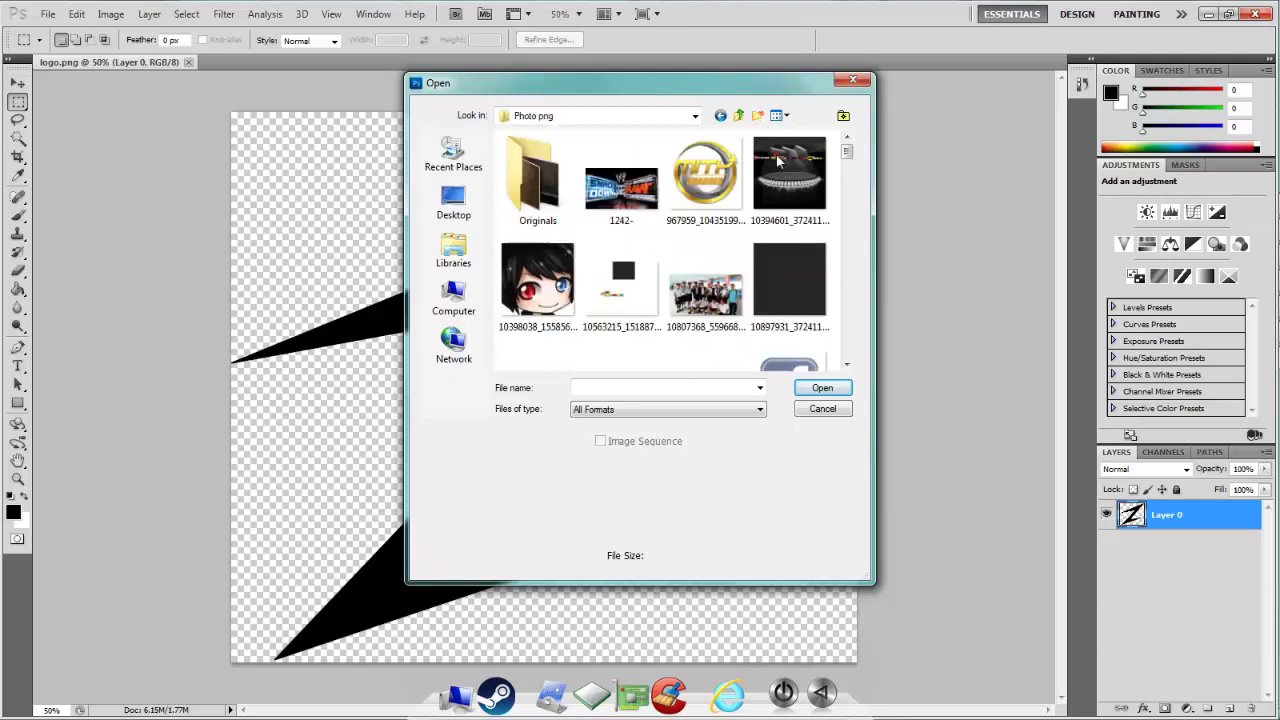
scroll(789, 240, down, 3)
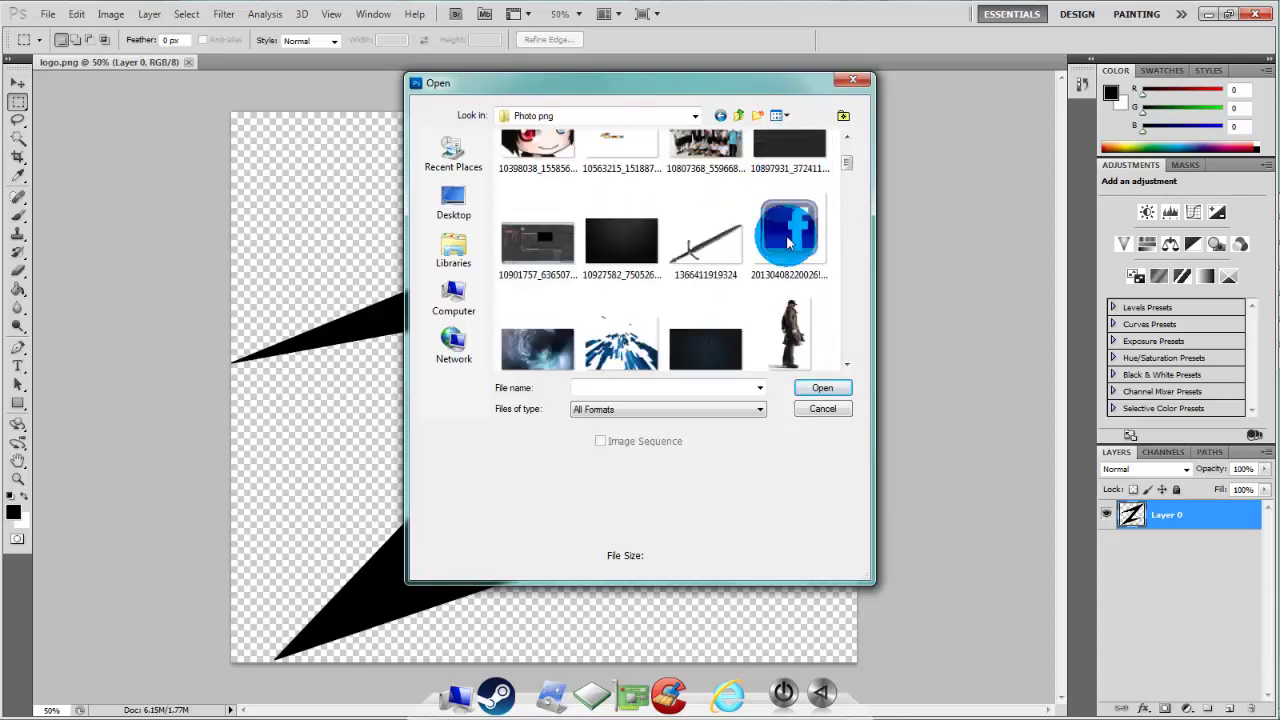
scroll(785, 243, down, 3)
double_click(675, 205)
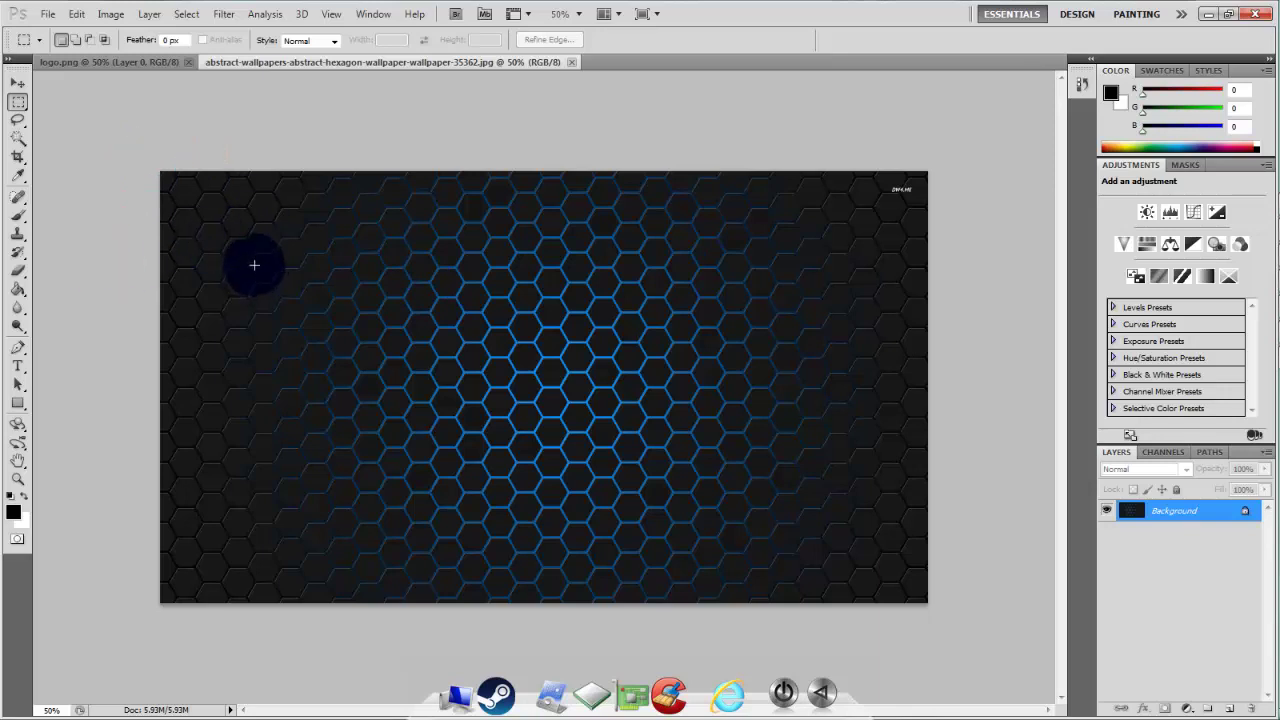
Step: Paste the whole hexagon wallpaper into logo.png and move it up to the canvas top
key(ctrl+a)
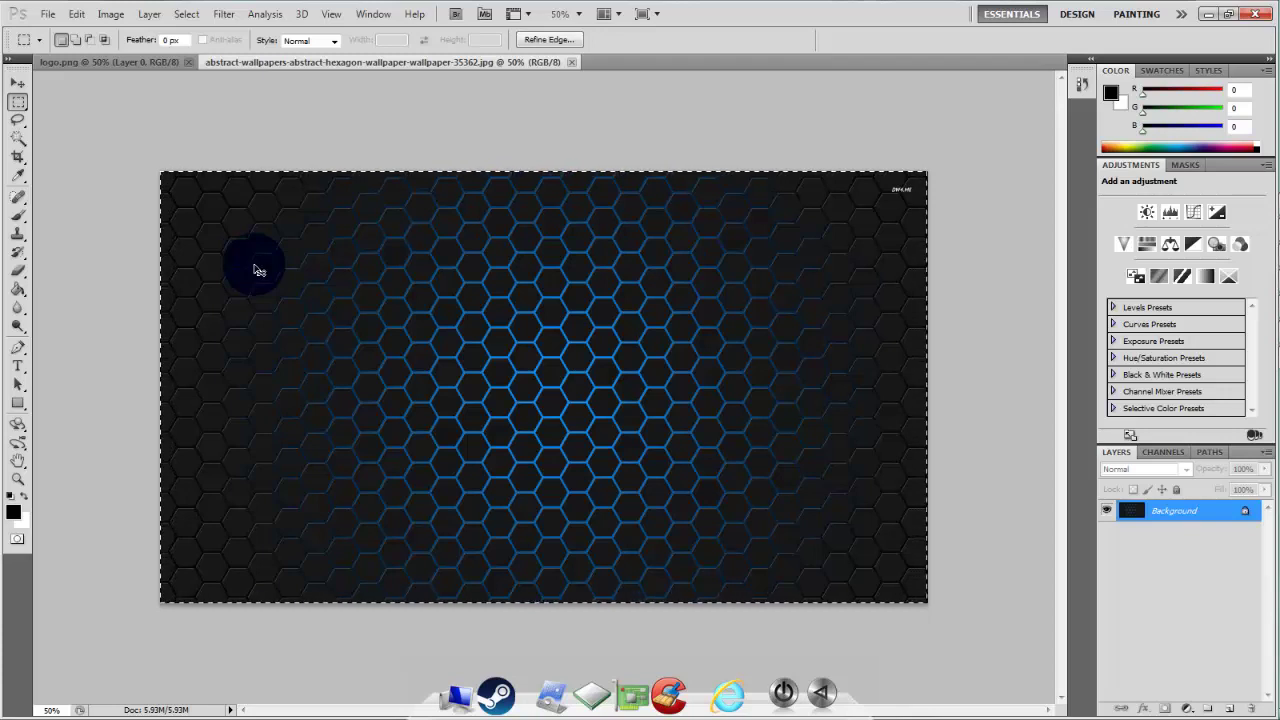
click(109, 64)
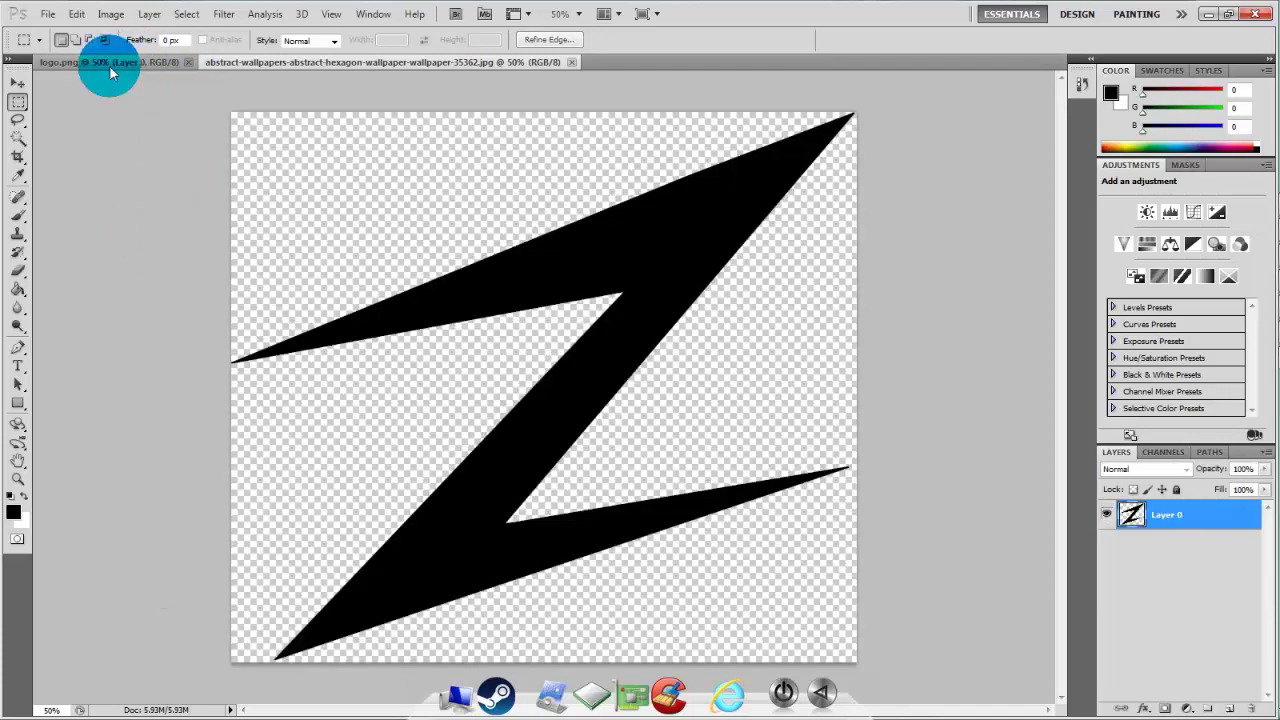
key(ctrl+v)
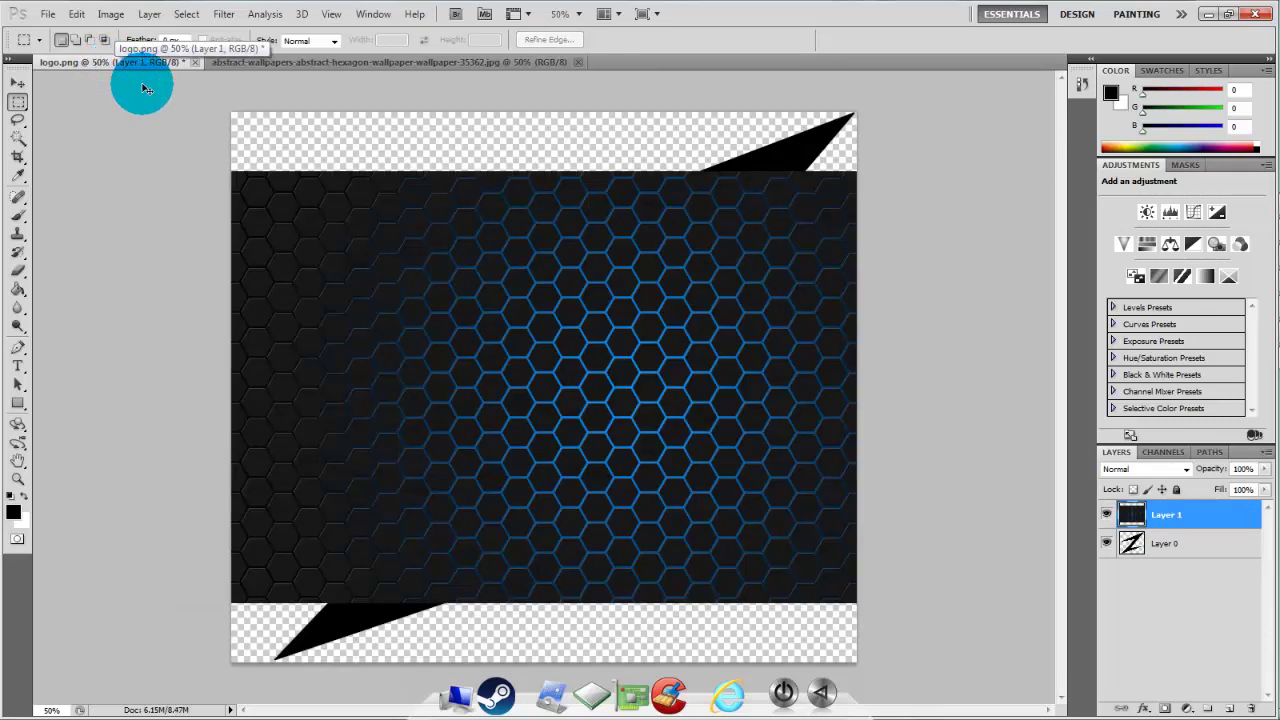
key(ctrl+t)
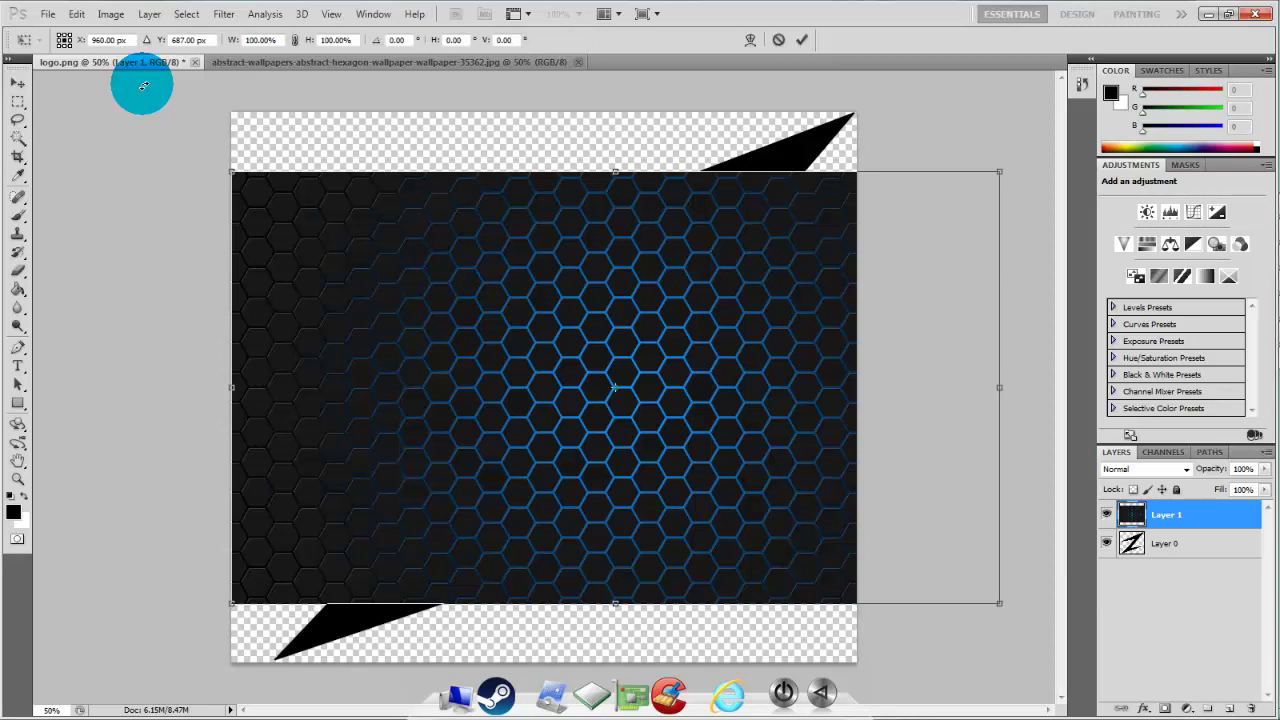
click(18, 82)
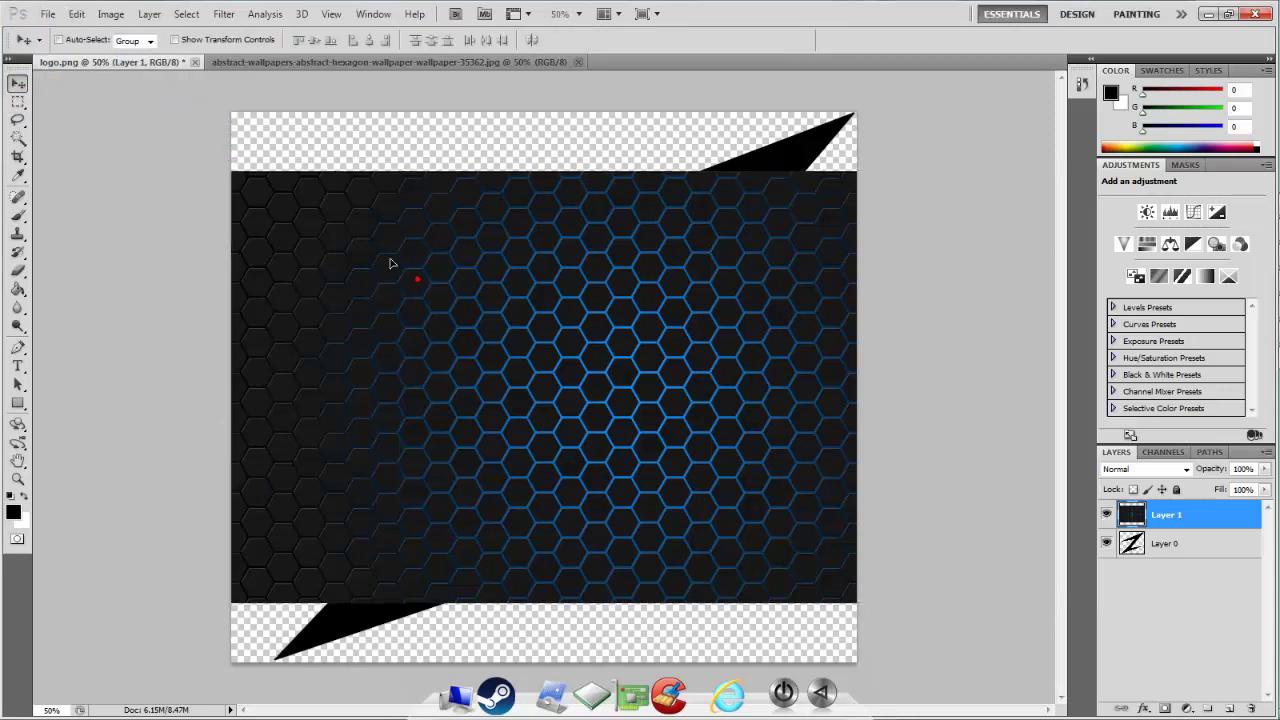
drag(390, 263, 374, 217)
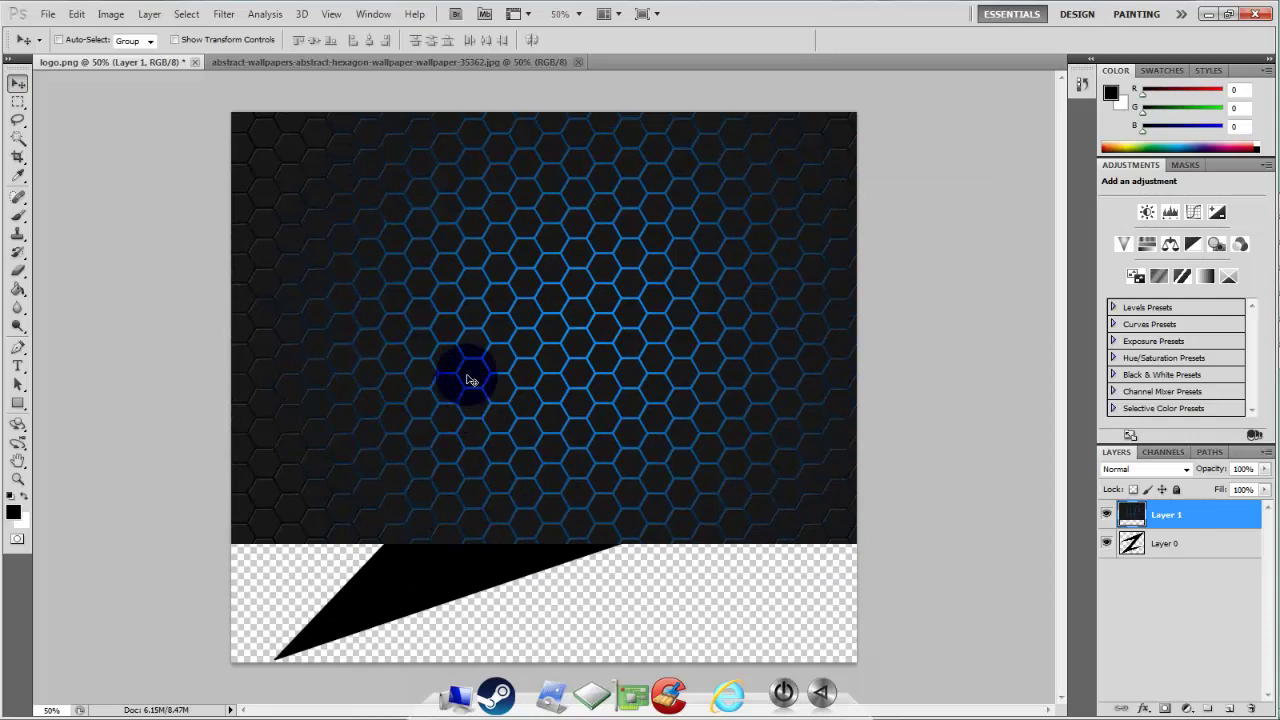
Step: Scale the hexagon layer to cover the entire canvas, commit, and select Layer 0
key(ctrl+t)
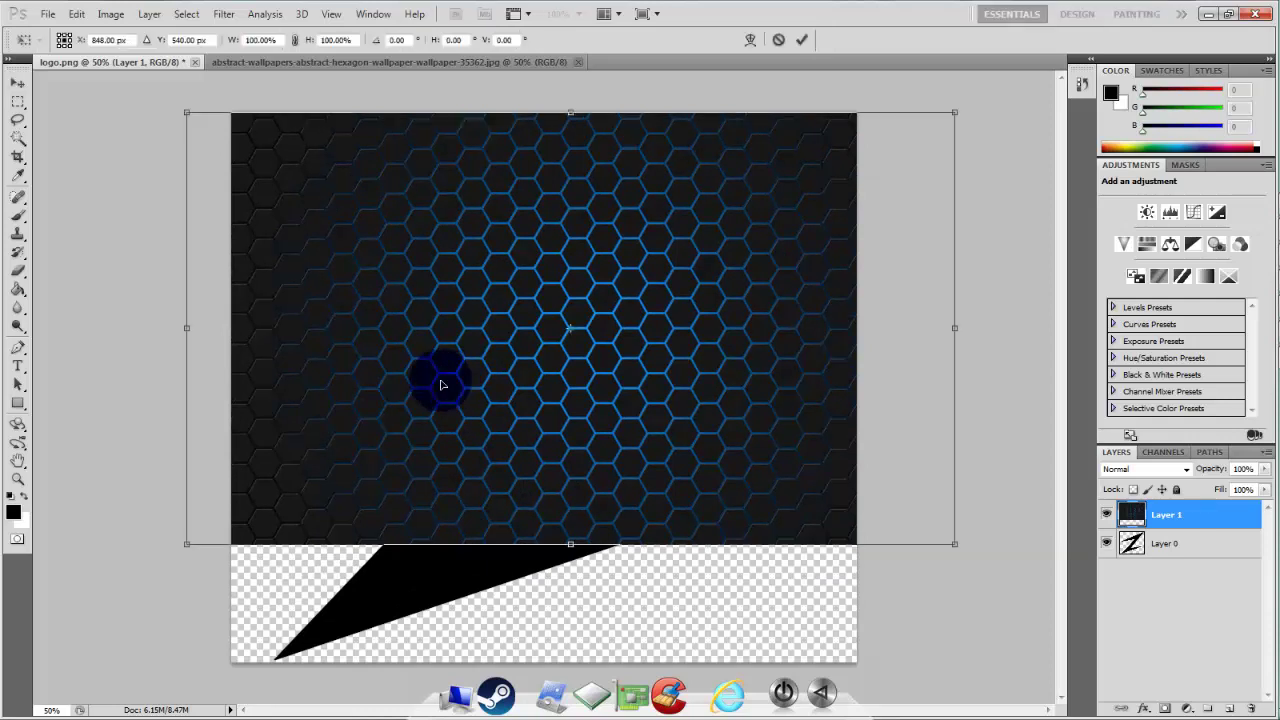
drag(185, 112, 358, 210)
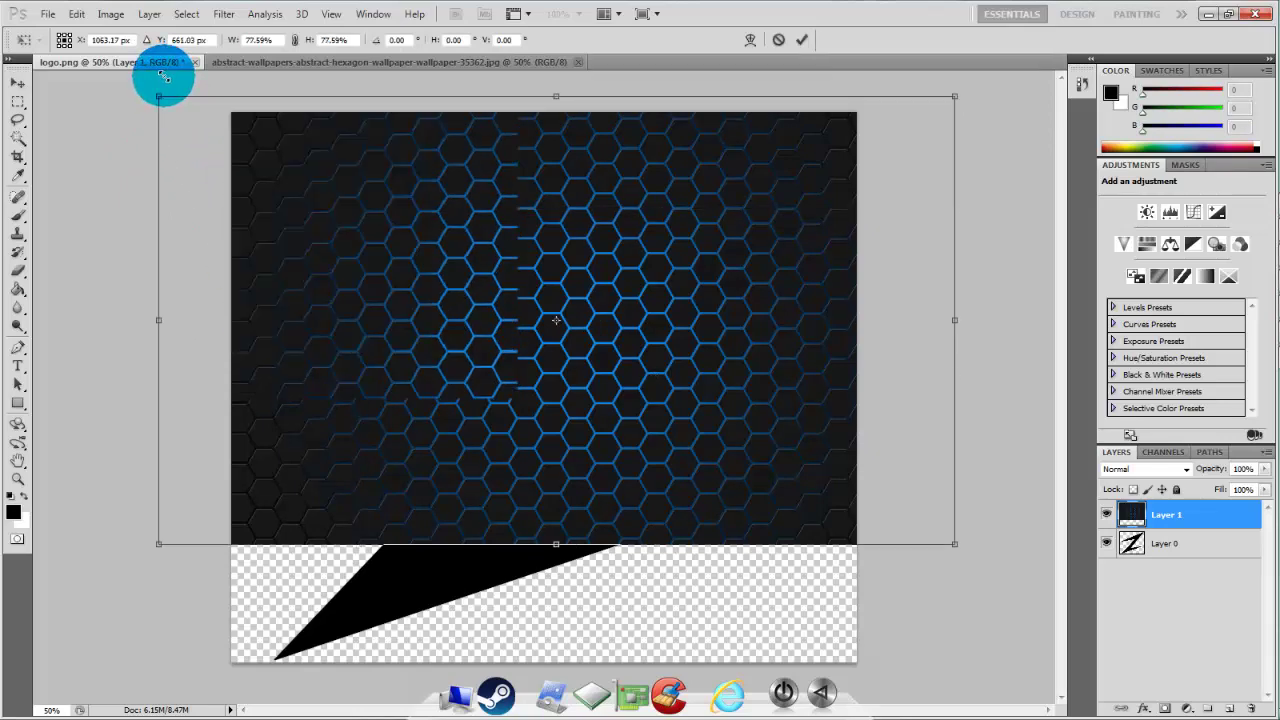
drag(165, 77, 157, 94)
mouse_move(952, 545)
mouse_down()
mouse_move(1083, 712)
mouse_move(1141, 712)
mouse_up()
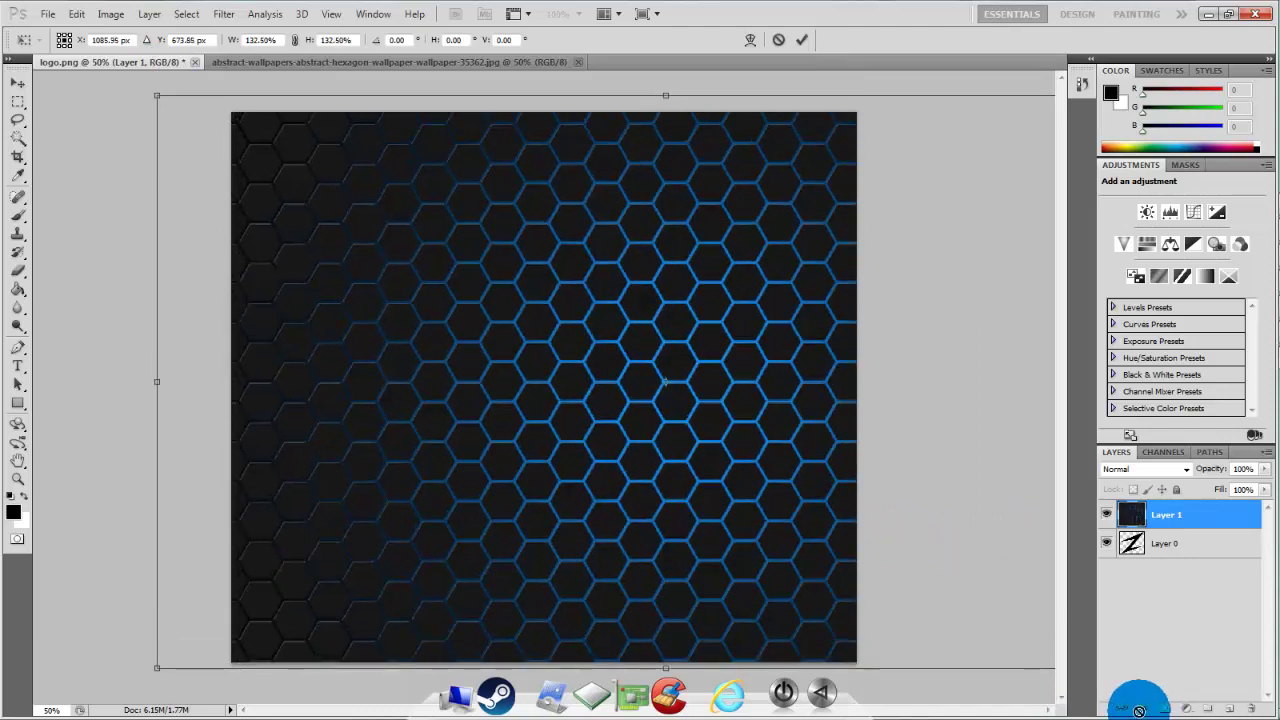
double_click(195, 285)
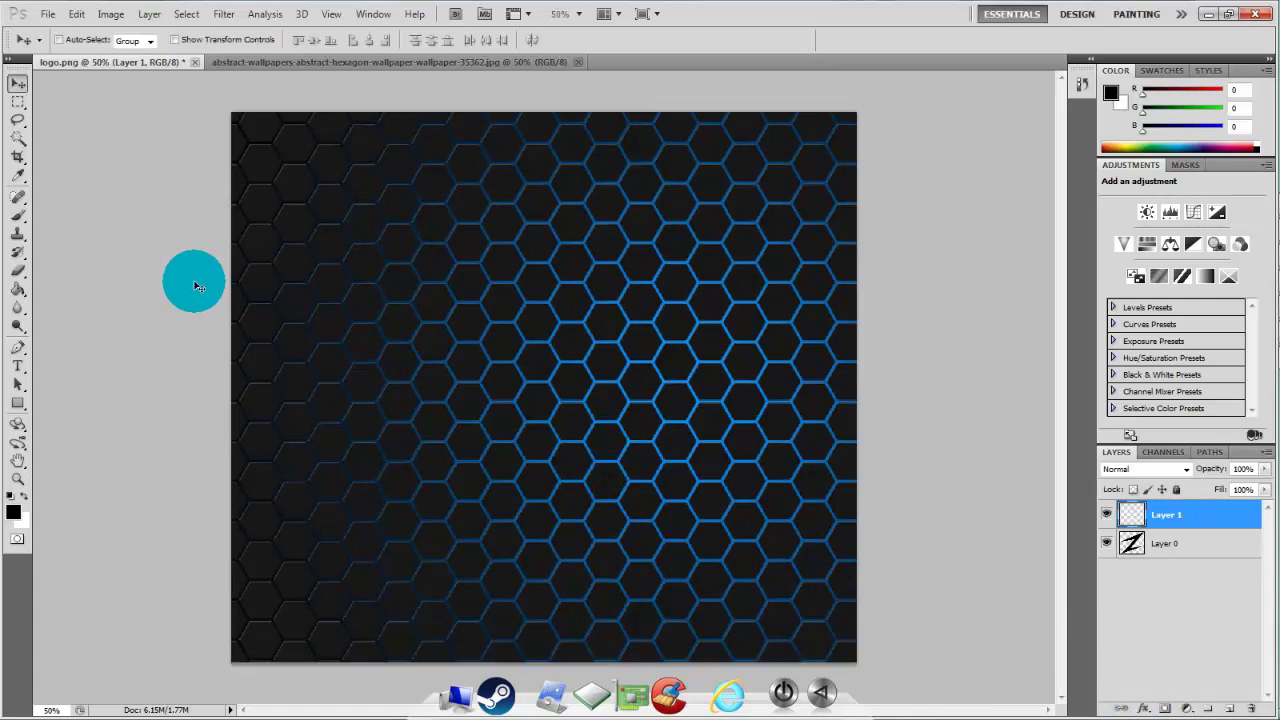
click(1171, 550)
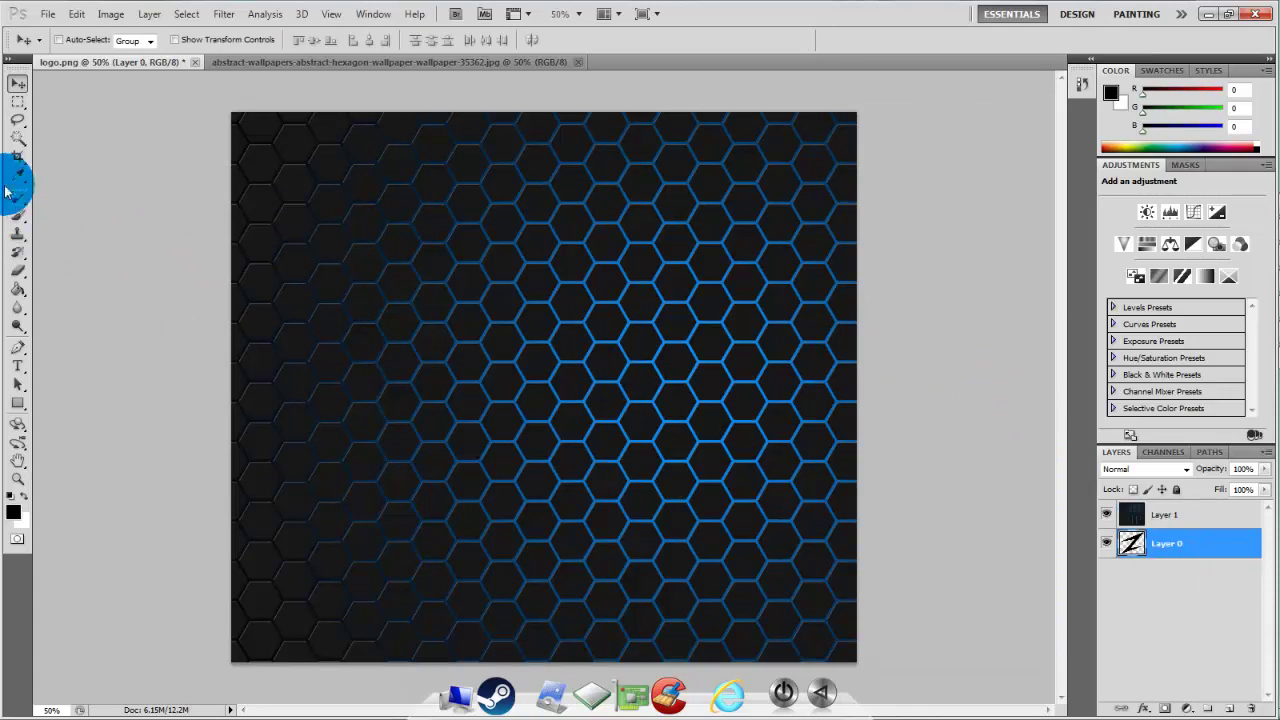
Step: Magic Wand-select the Z on Layer 0, make hexagon Layer 1 active, and undo the accidental black fill
click(21, 145)
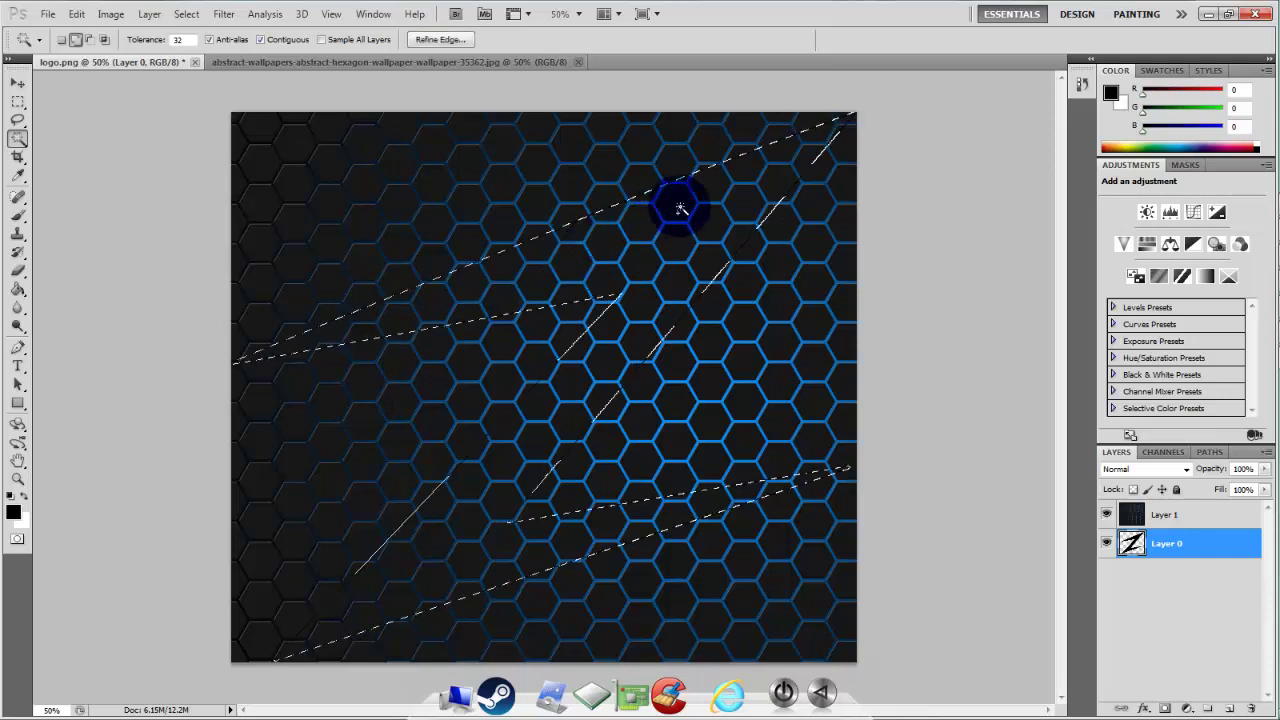
click(1163, 520)
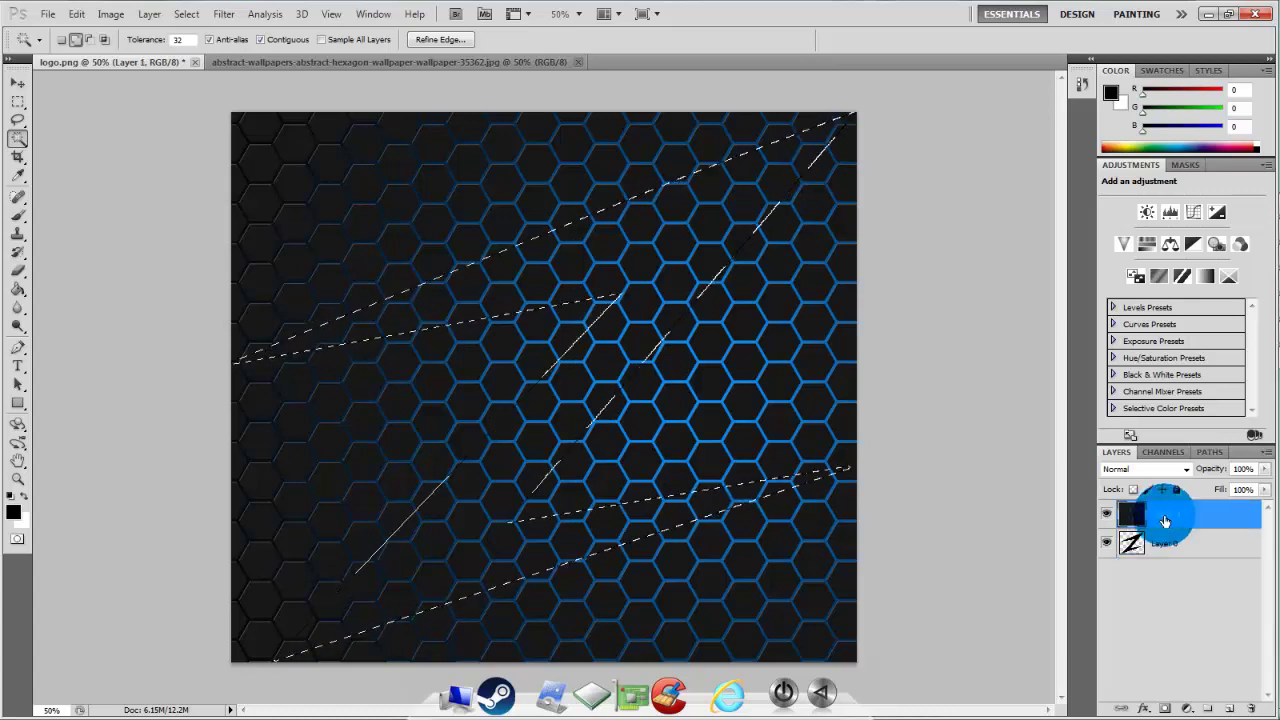
key(ctrl+d)
key(ctrl+x)
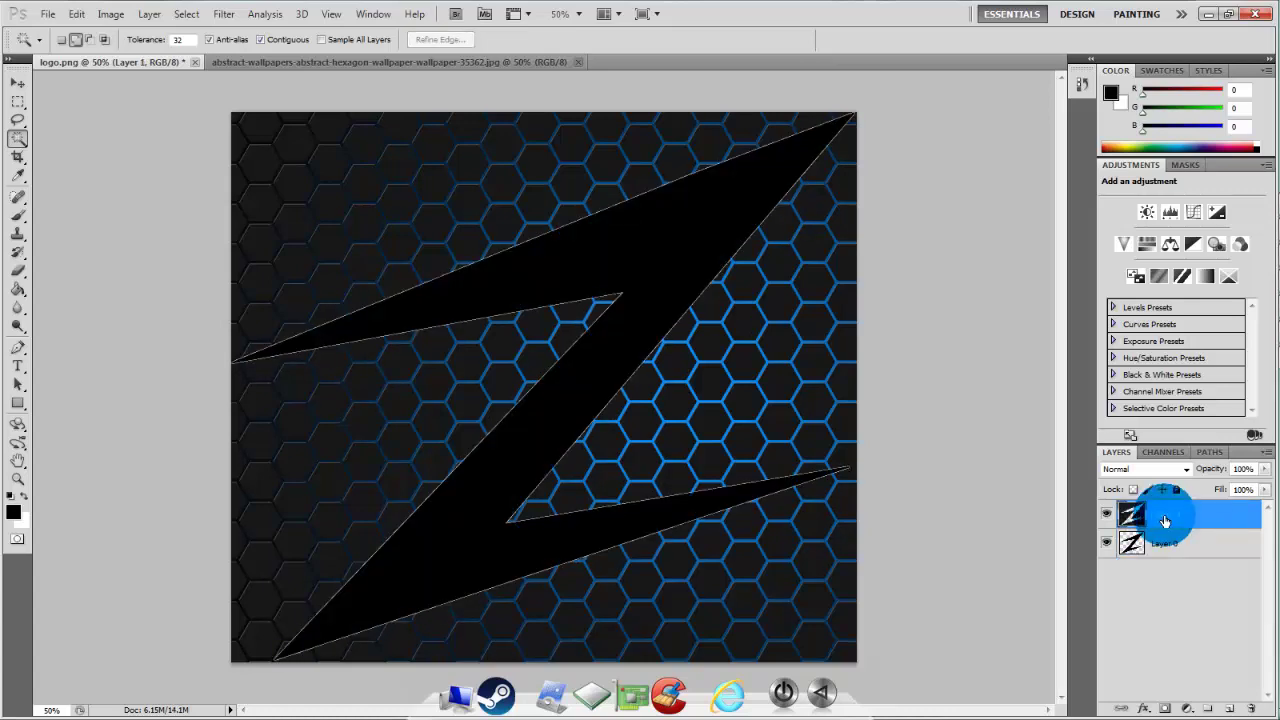
key(ctrl+z)
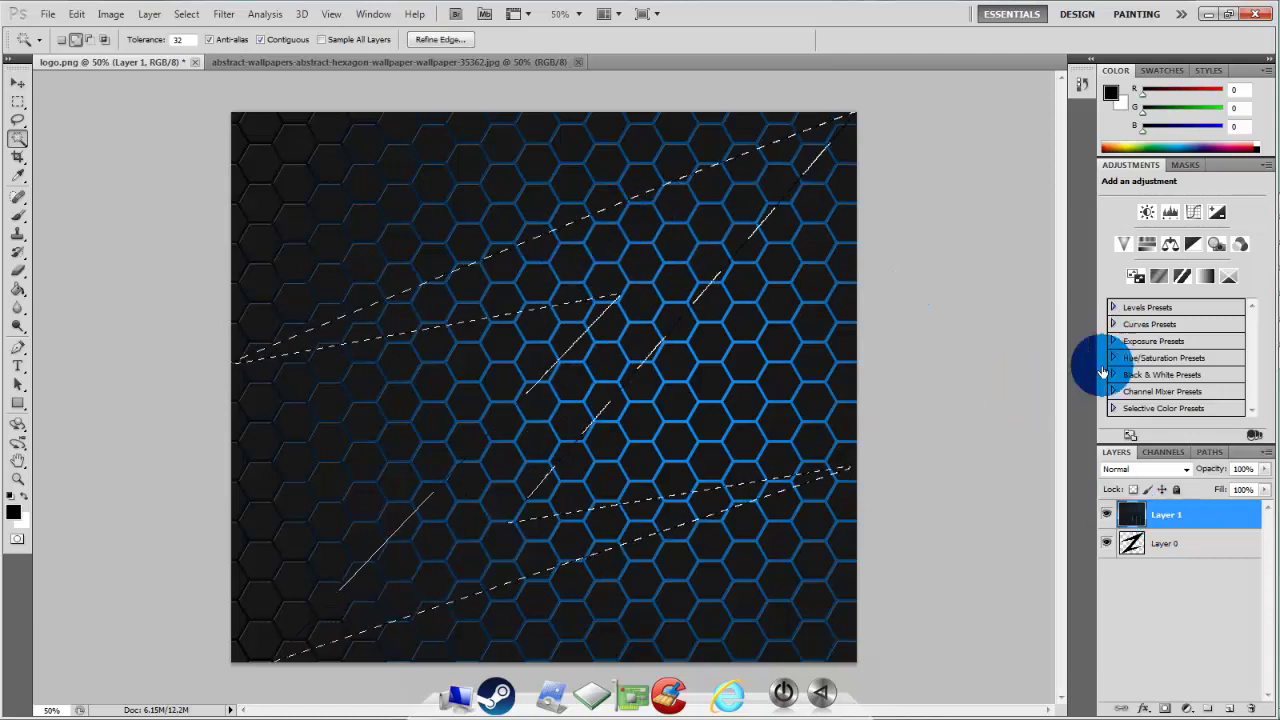
Step: Create transparent 1920×1080 Untitled-1, then return to logo.png with the Move tool
click(50, 16)
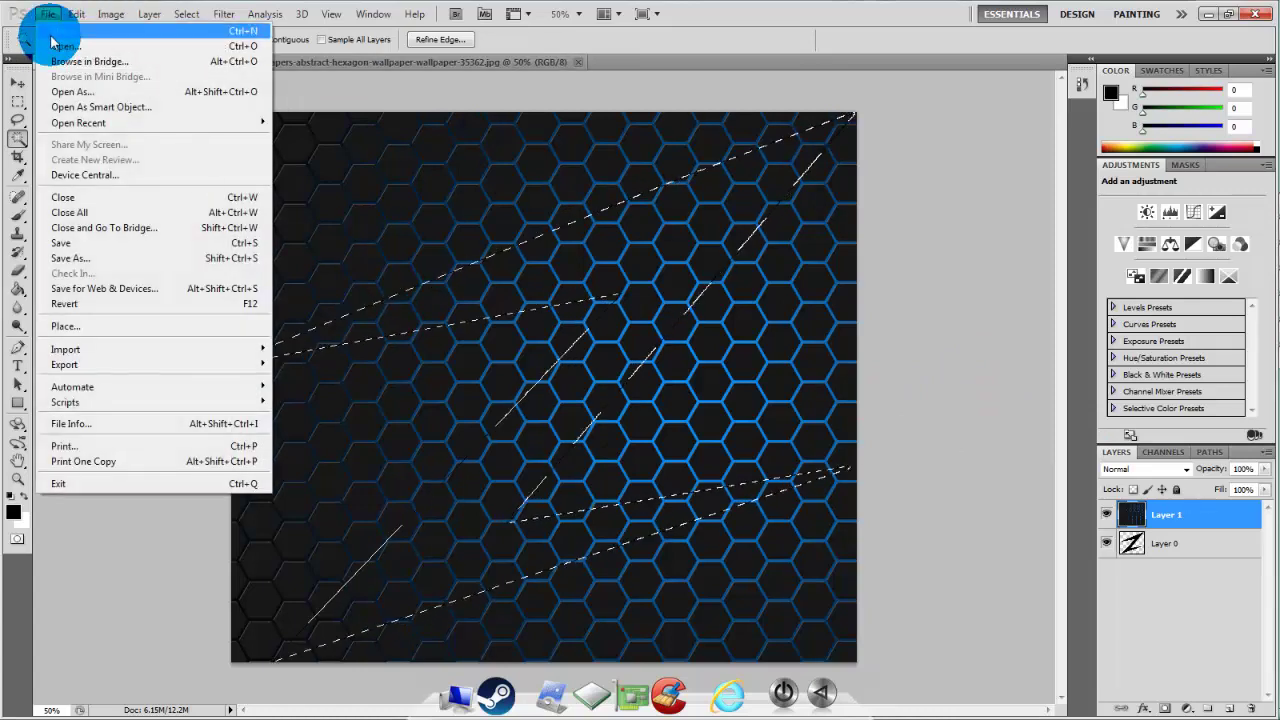
click(50, 38)
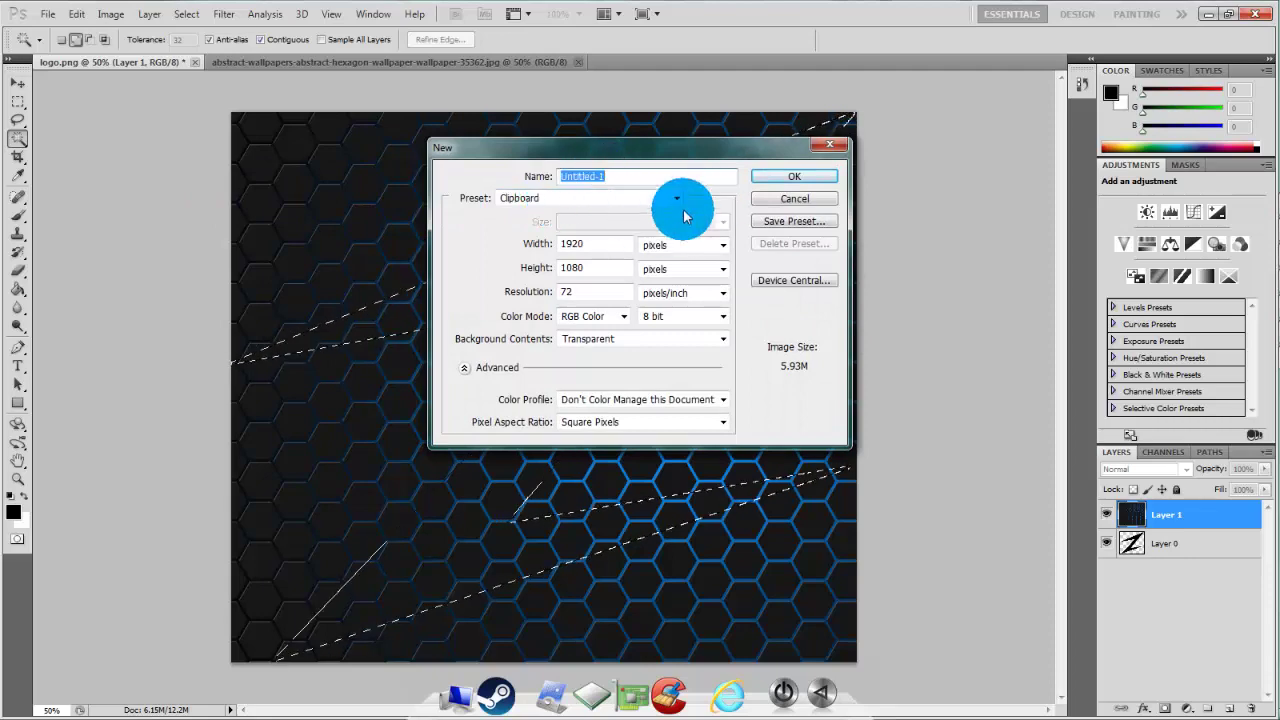
click(790, 178)
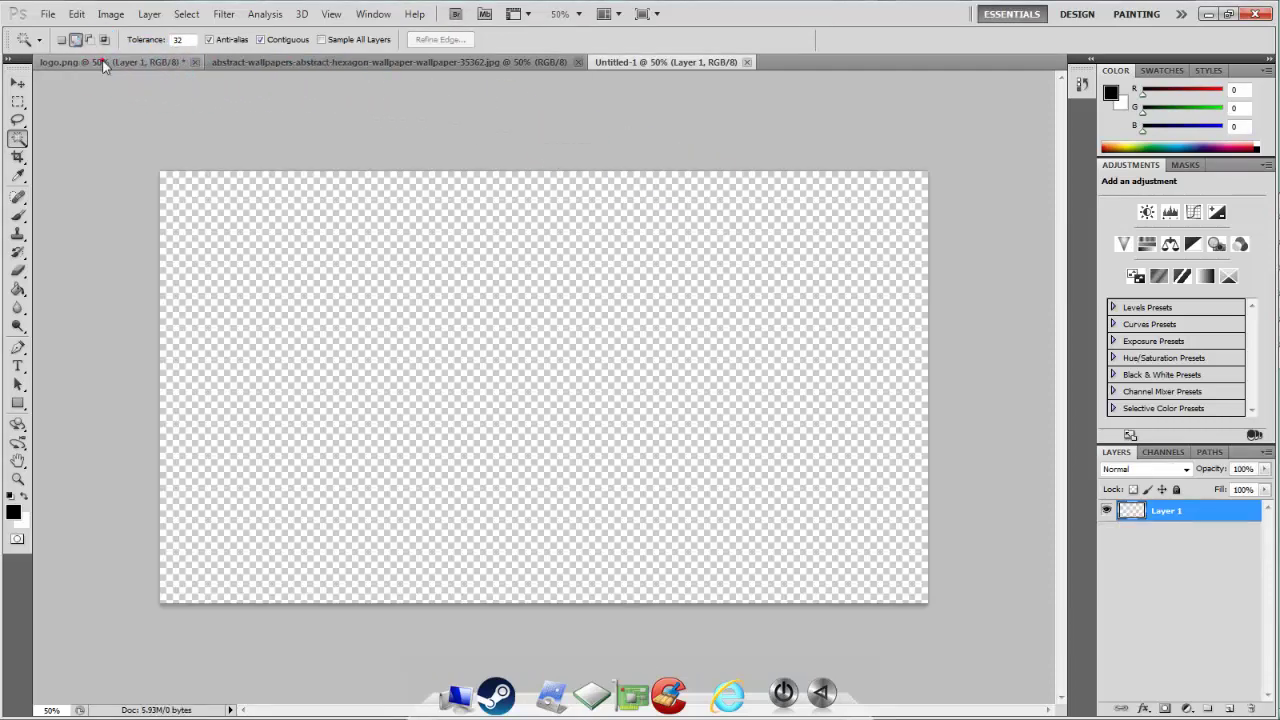
click(104, 62)
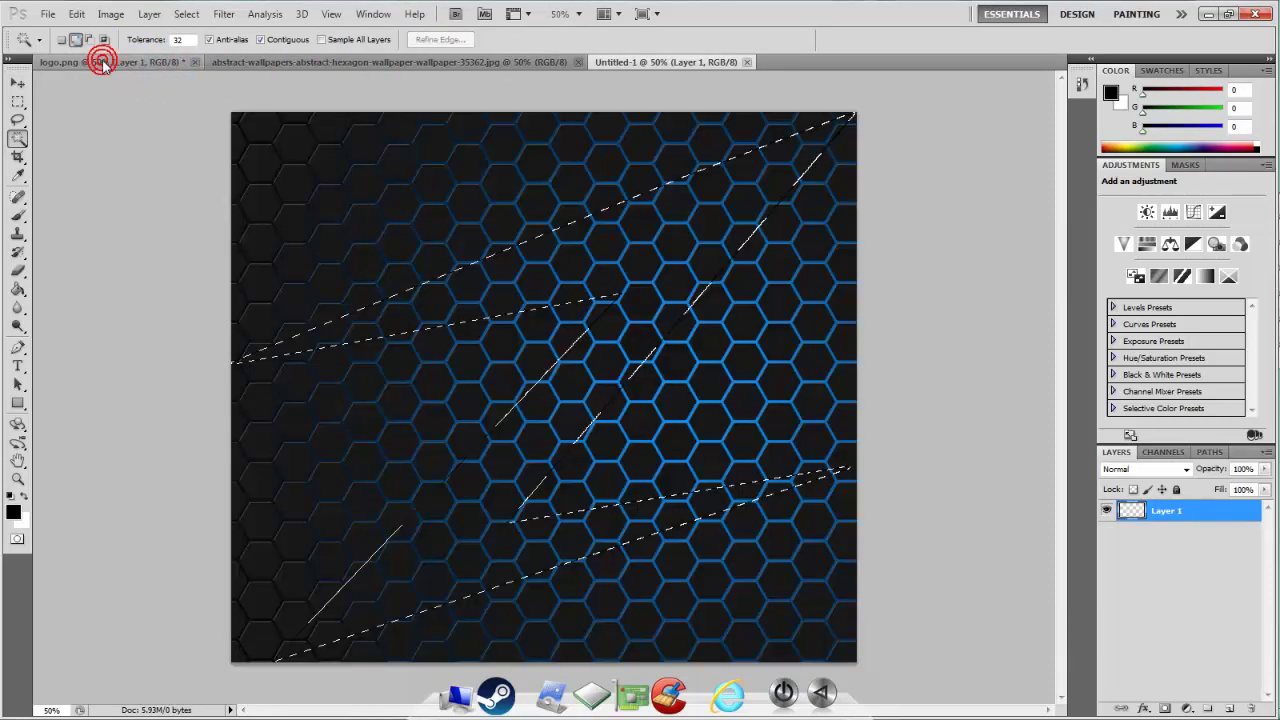
click(18, 82)
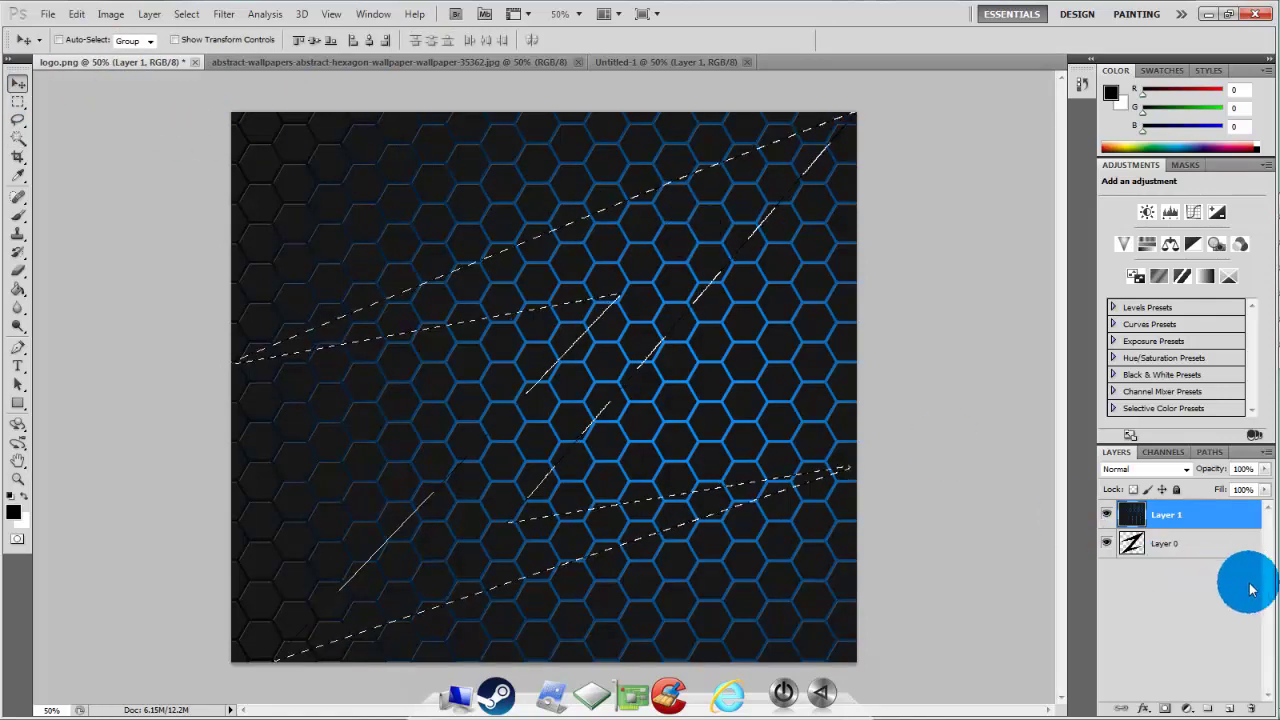
Step: Drag the Z-shaped cutout of hexagon Layer 1 from logo.png into Untitled-1
click(1168, 543)
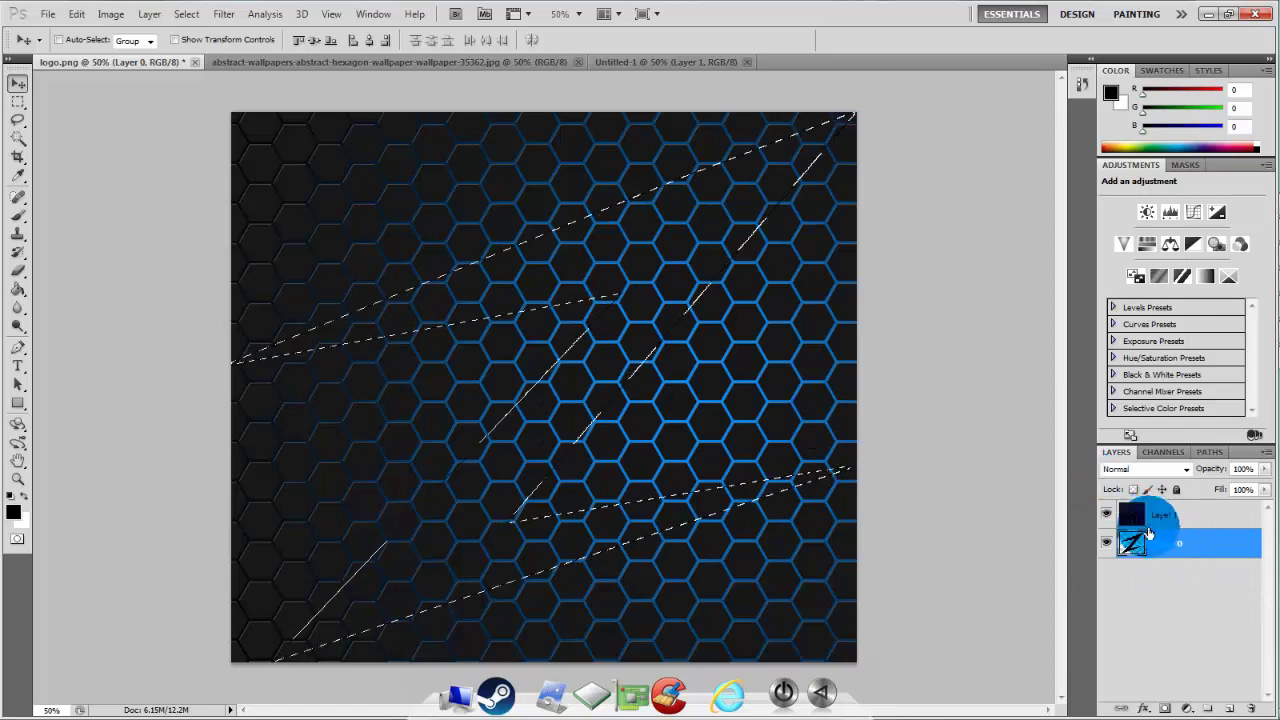
click(1151, 519)
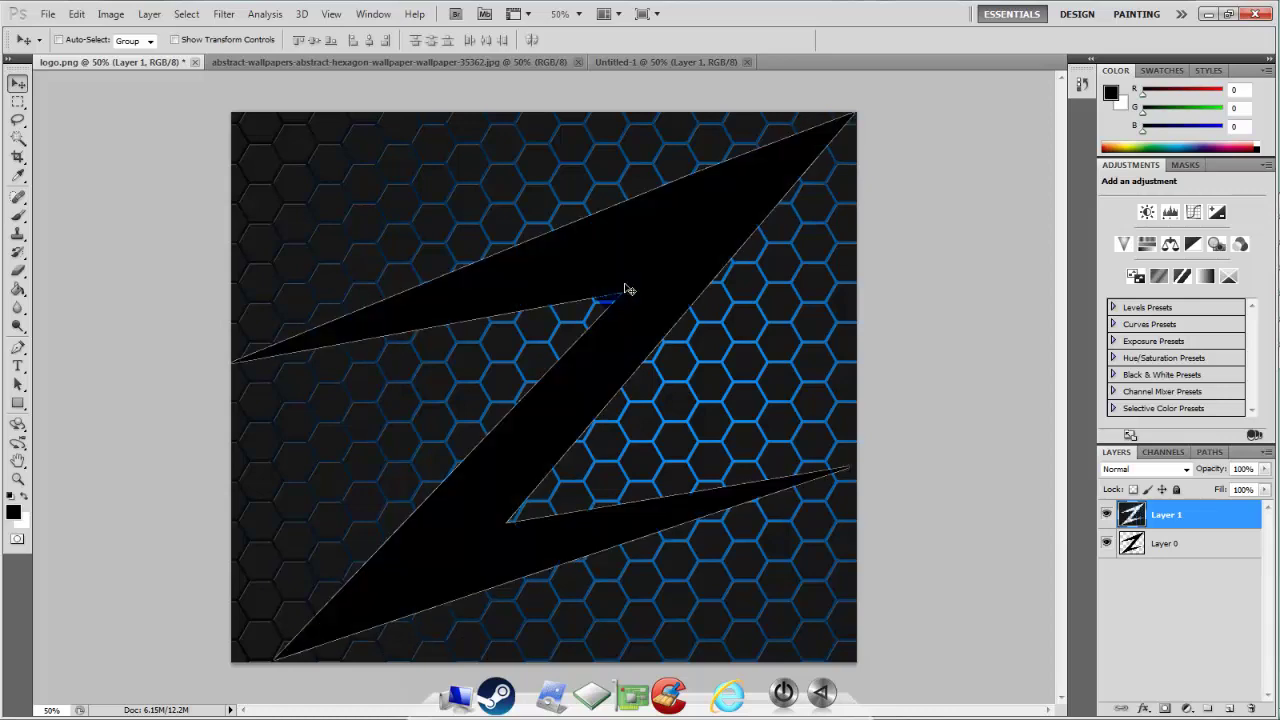
click(624, 281)
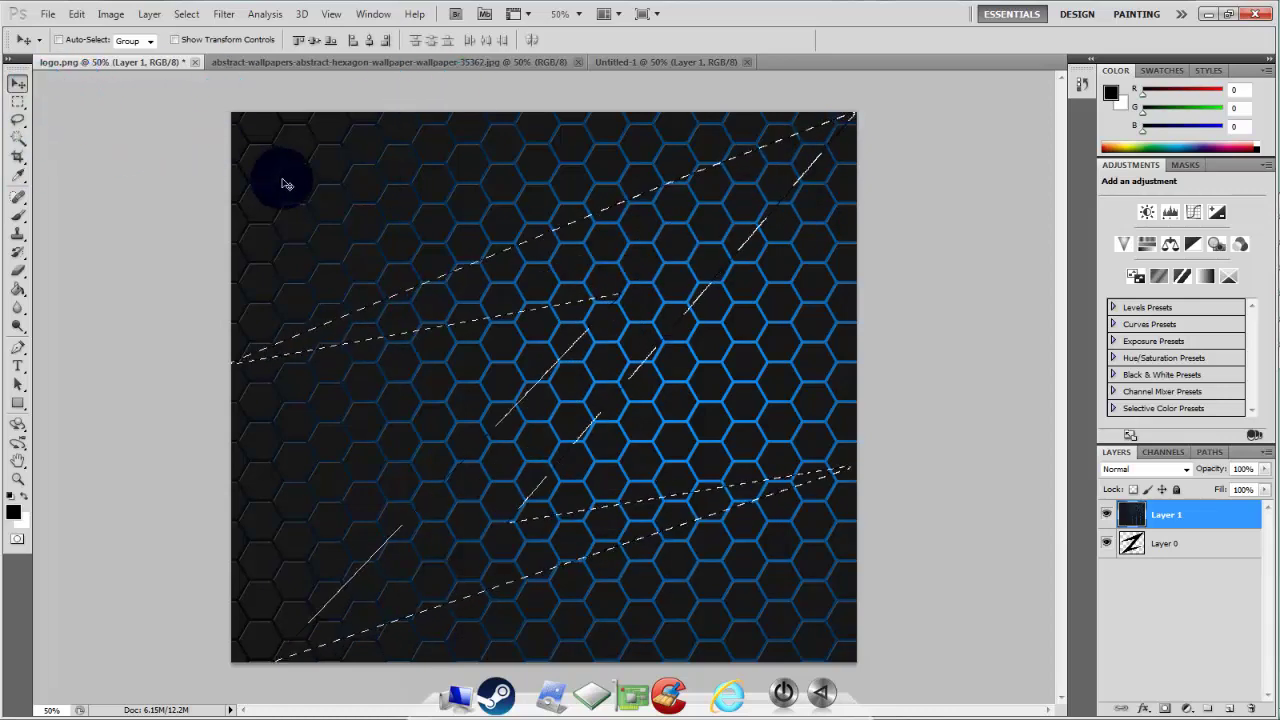
mouse_move(601, 277)
mouse_down()
mouse_move(636, 224)
mouse_move(667, 64)
mouse_move(455, 378)
mouse_move(551, 320)
mouse_up()
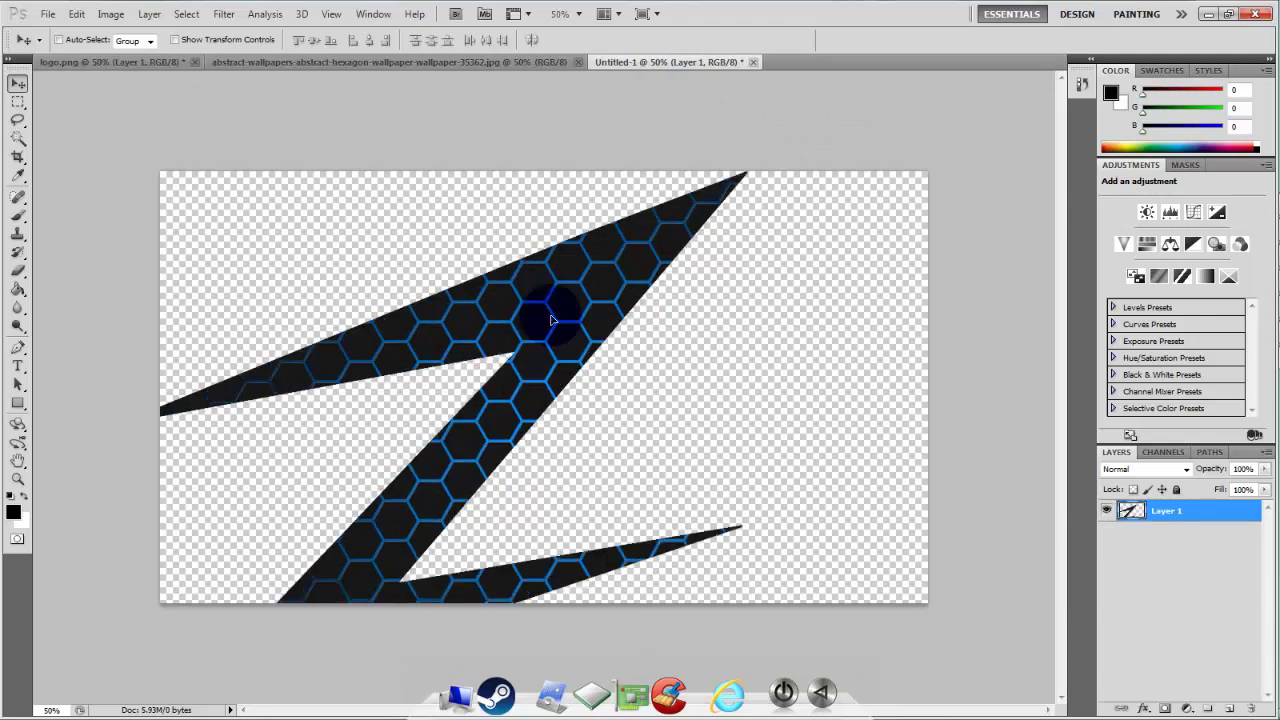
Step: Free-transform the textured Z down to about 52% and centre it on the canvas
key(ctrl+t)
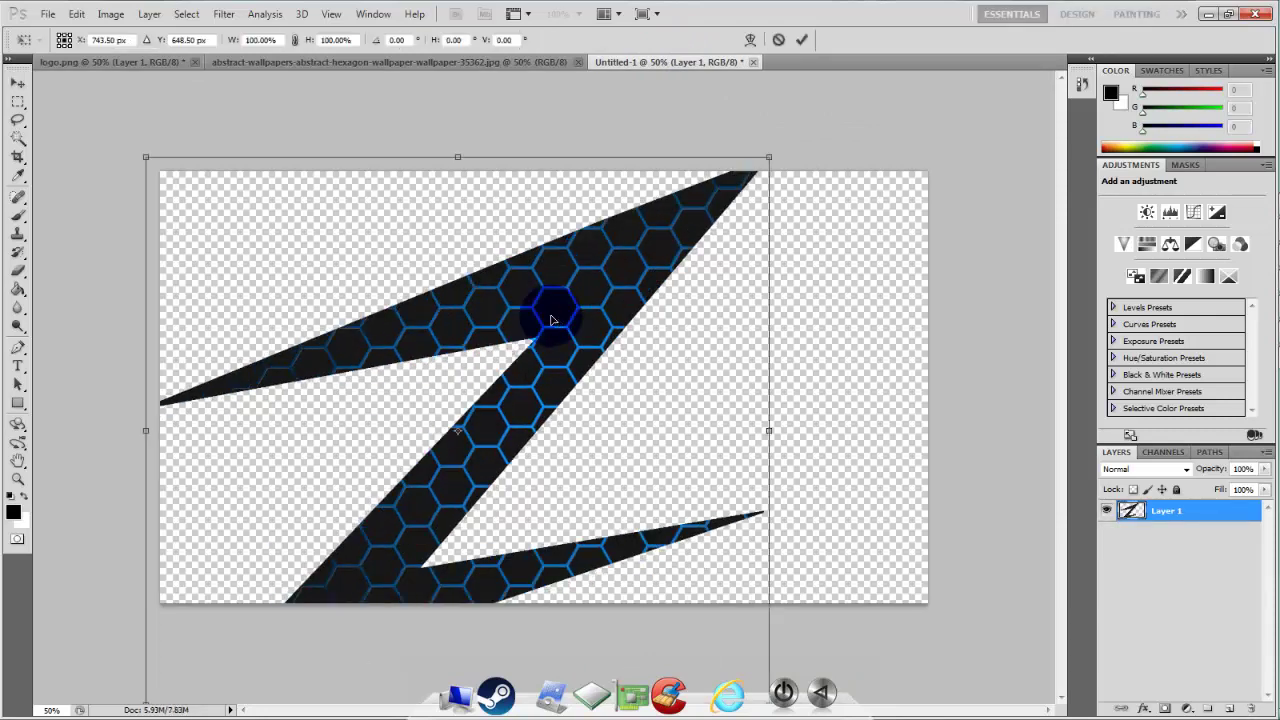
drag(768, 157, 570, 500)
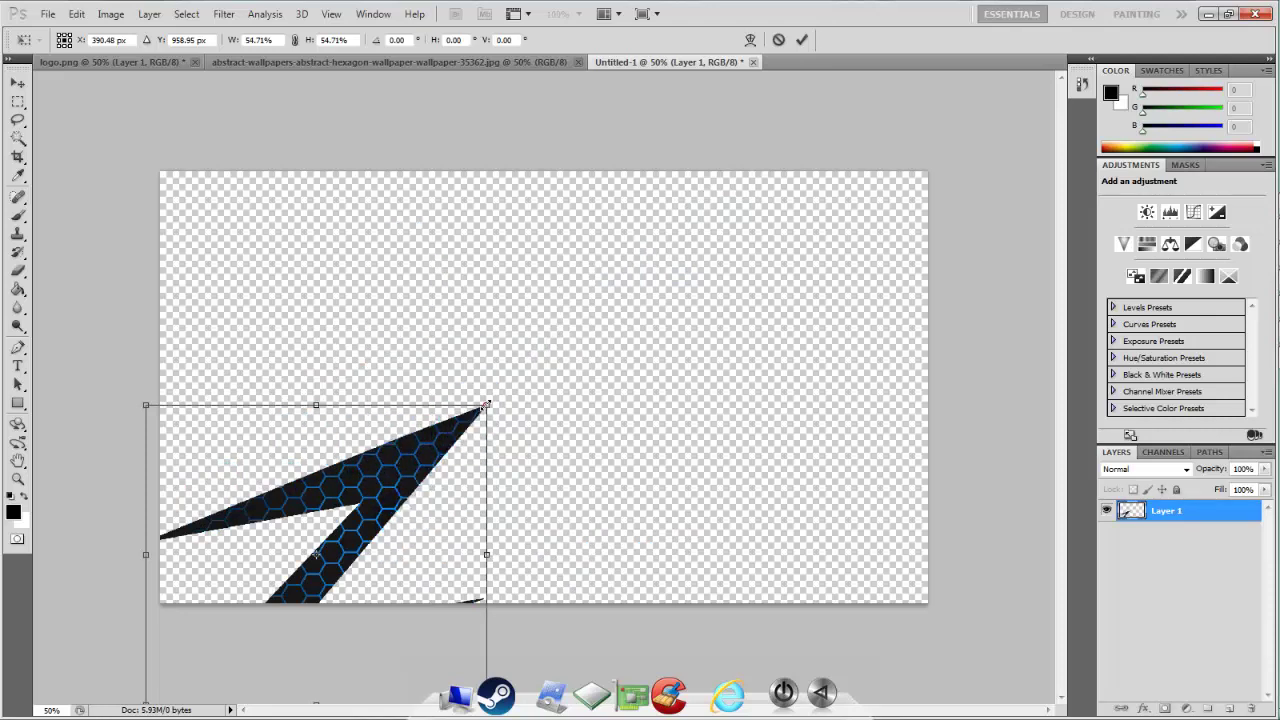
mouse_move(486, 406)
mouse_down()
mouse_move(659, 256)
mouse_move(503, 483)
mouse_up()
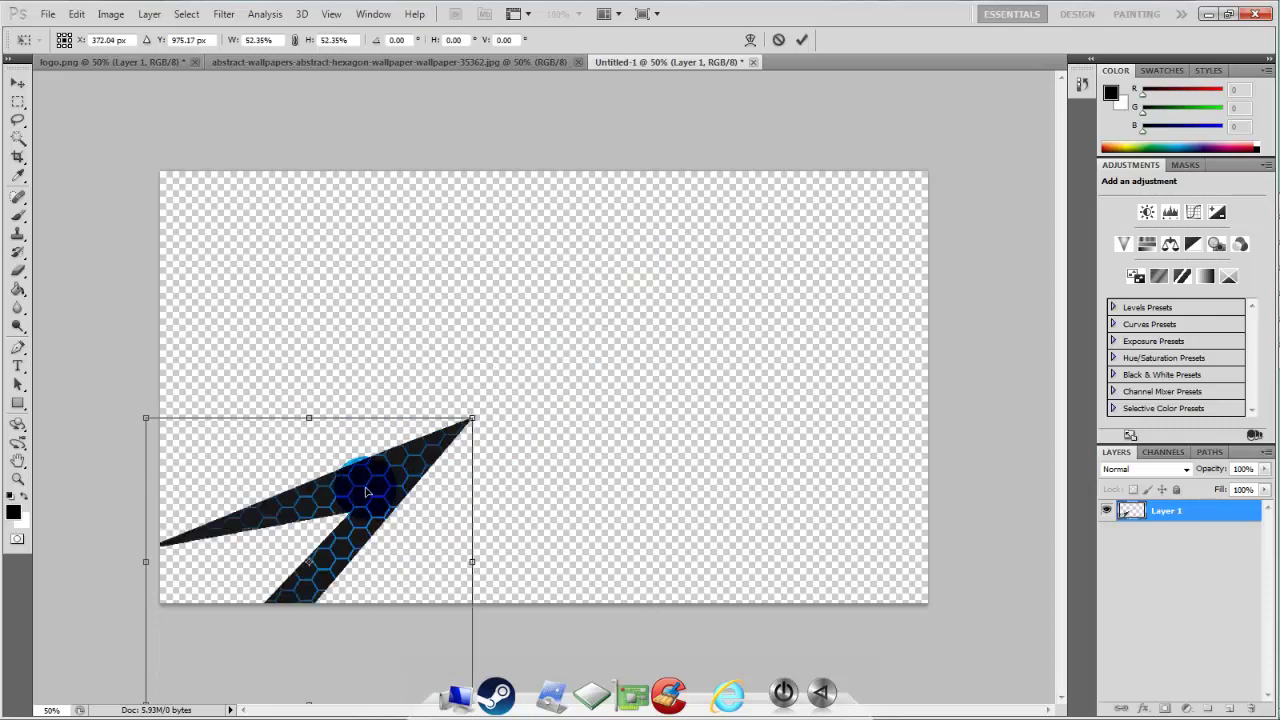
mouse_move(366, 492)
mouse_down()
mouse_move(614, 292)
mouse_move(592, 296)
mouse_up()
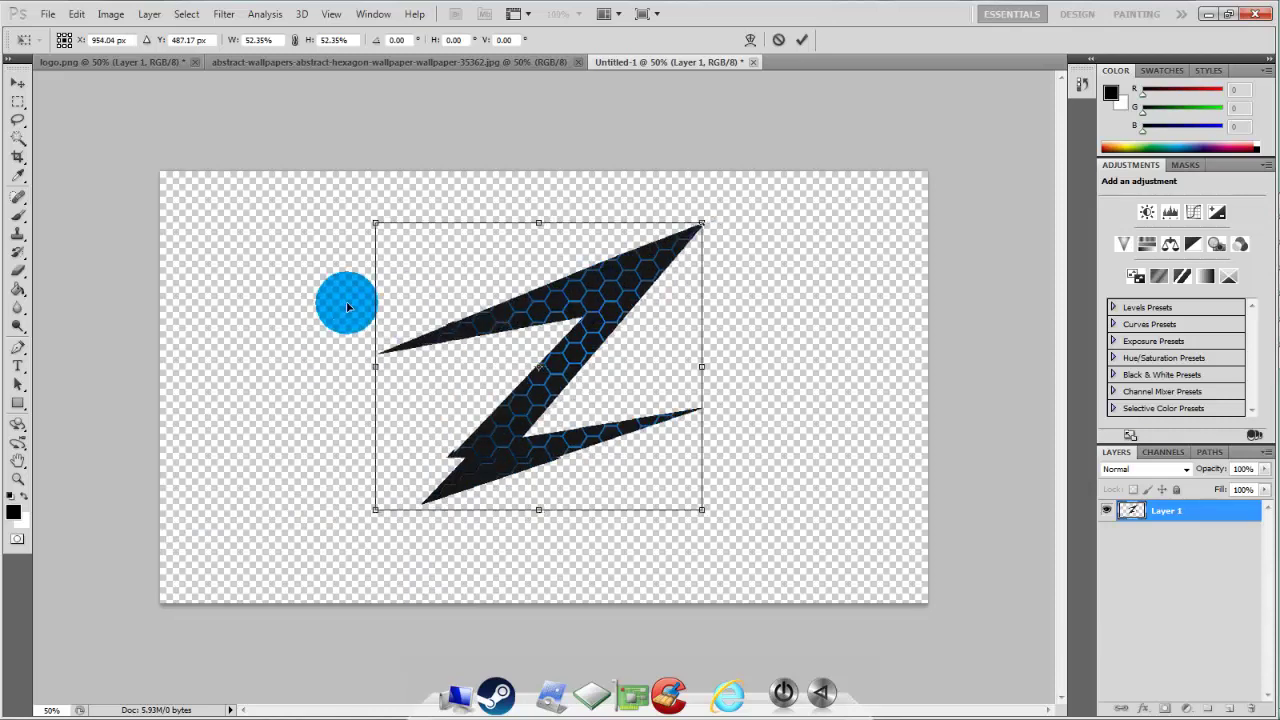
click(14, 90)
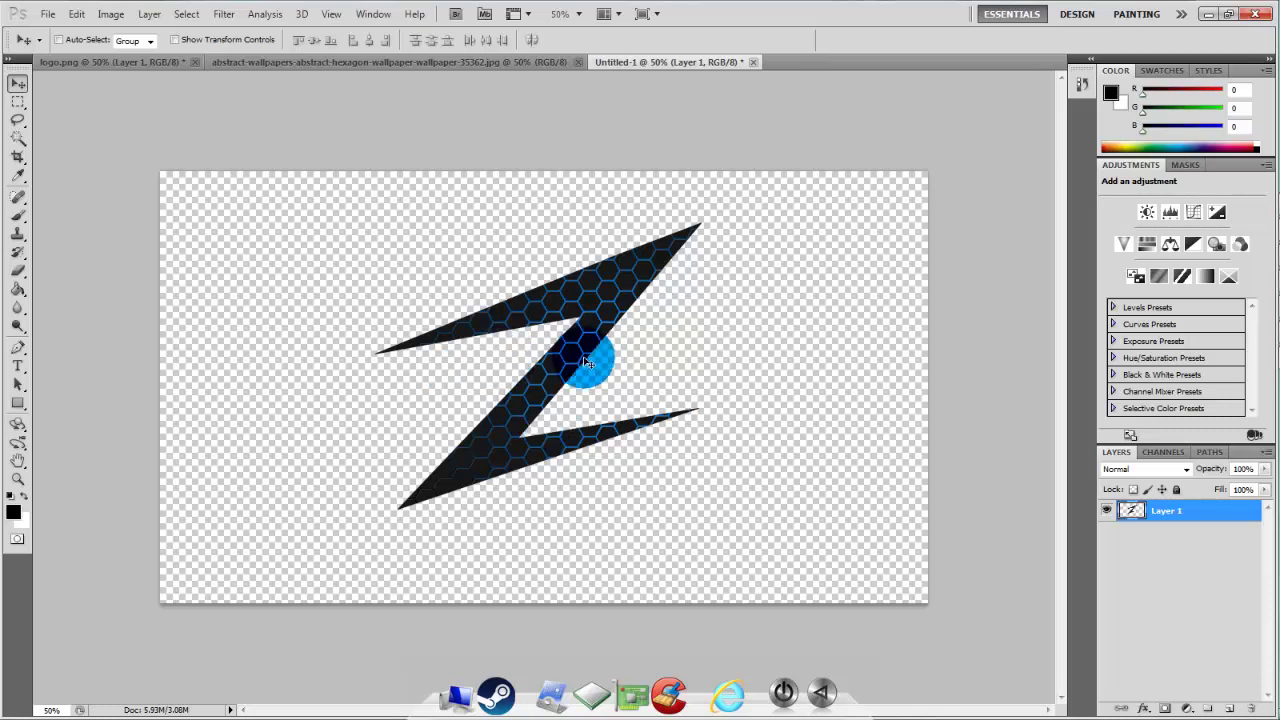
Step: Add a 6 px black outside Stroke and an Inner Glow to the Z layer
click(1142, 709)
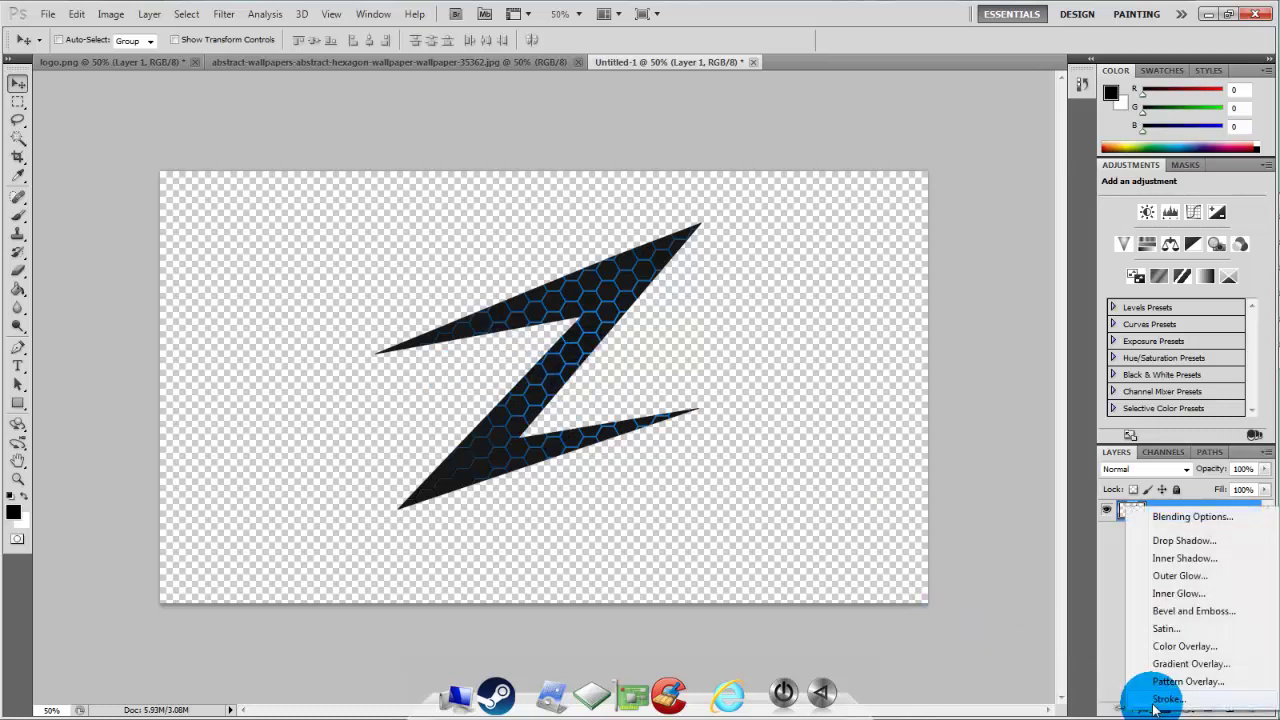
click(1153, 700)
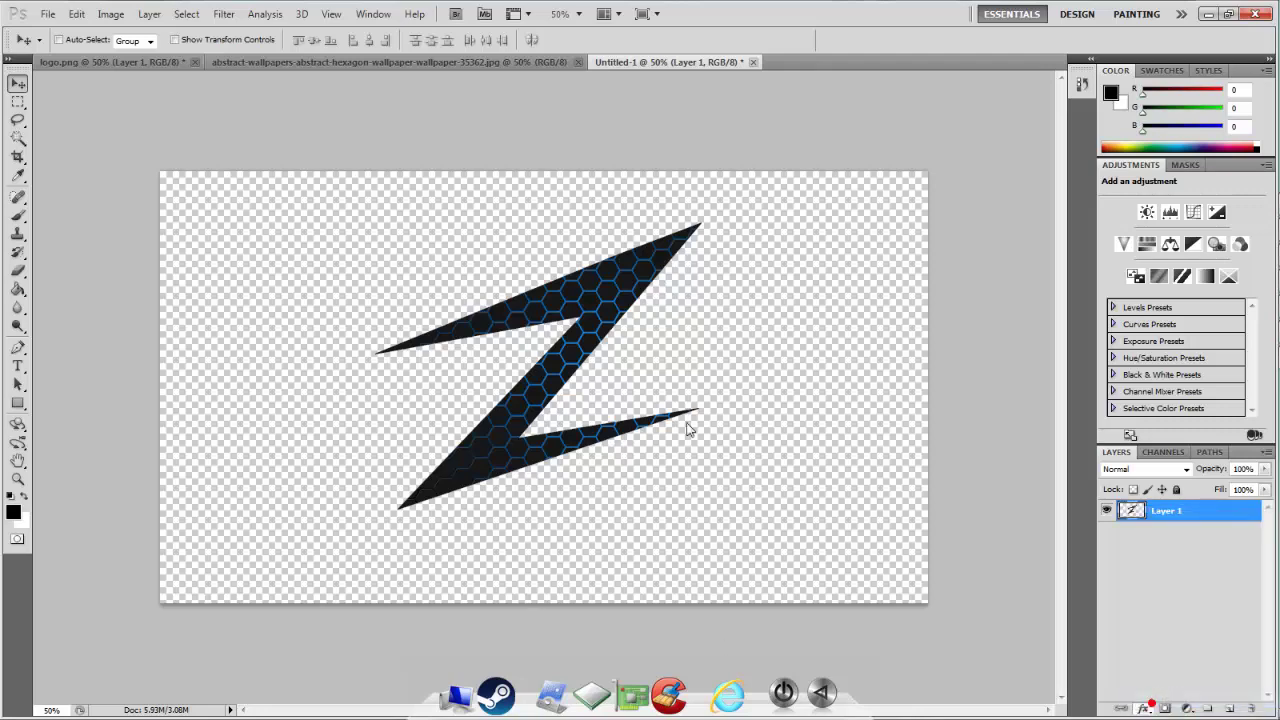
mouse_move(614, 177)
mouse_down()
mouse_move(72, 354)
mouse_move(685, 142)
mouse_up()
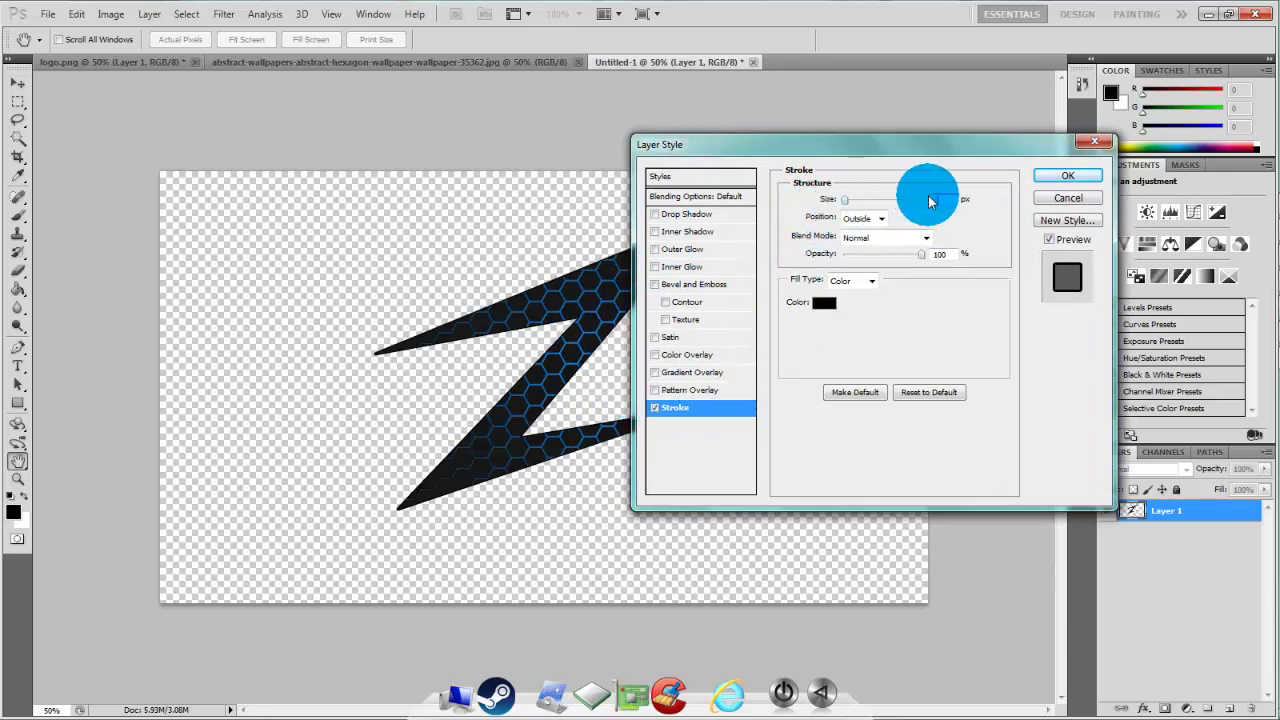
text(6)
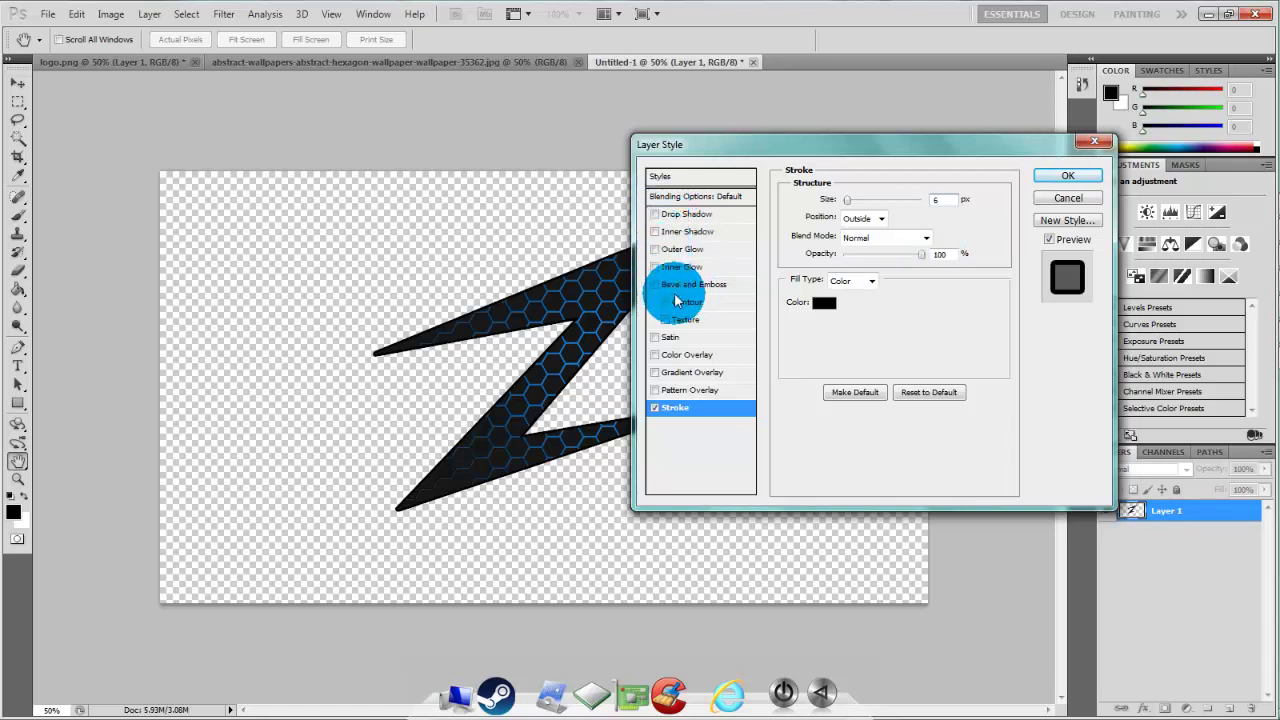
click(656, 252)
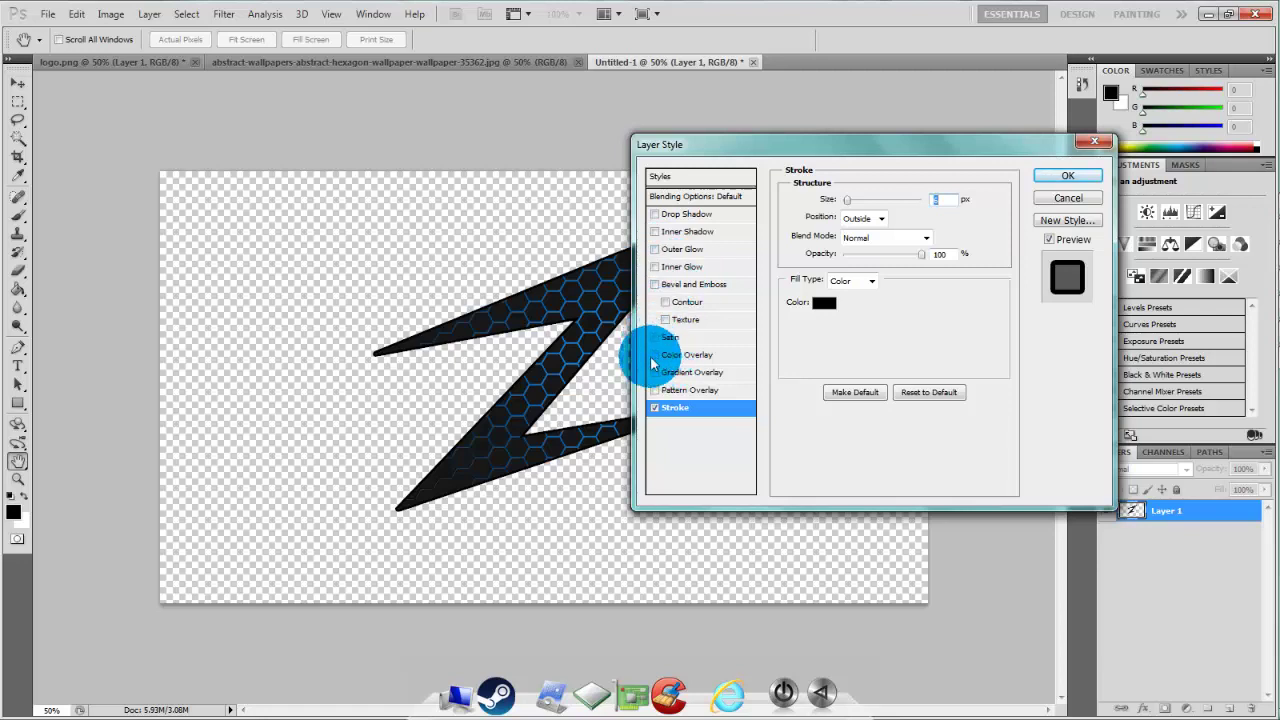
drag(843, 140, 743, 256)
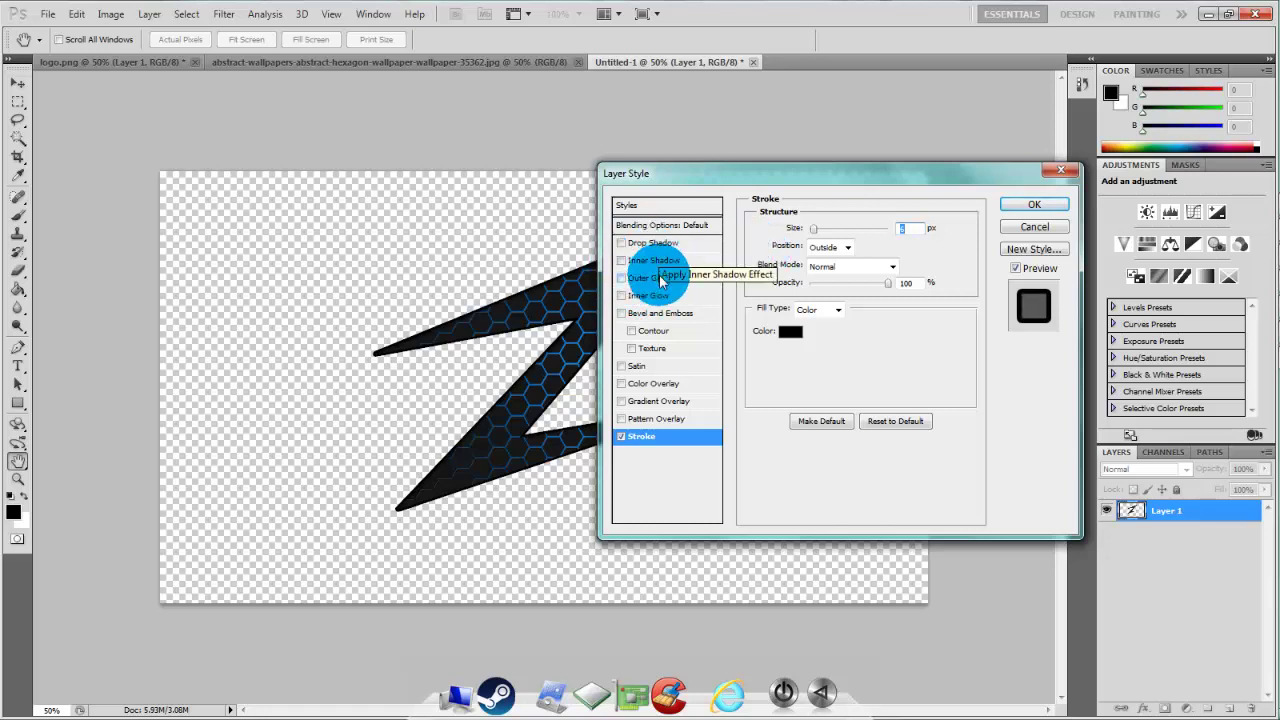
click(623, 296)
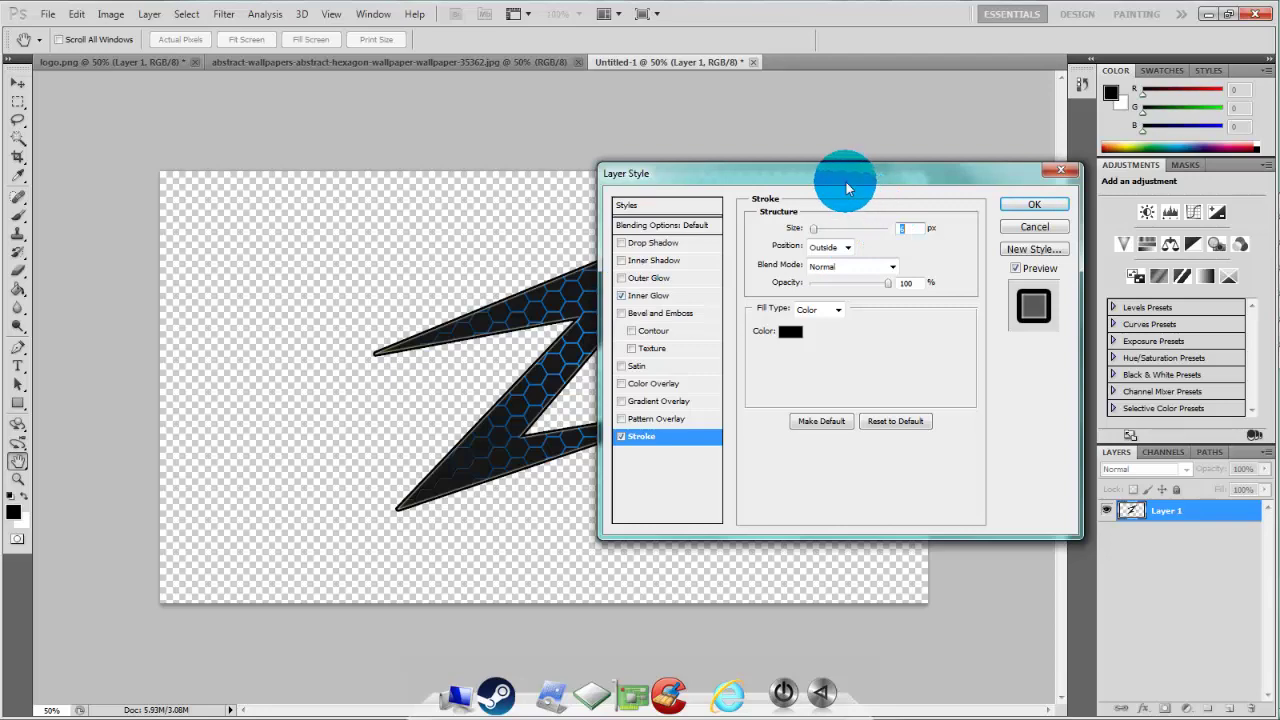
mouse_move(846, 188)
mouse_down()
mouse_move(851, 241)
mouse_move(951, 134)
mouse_up()
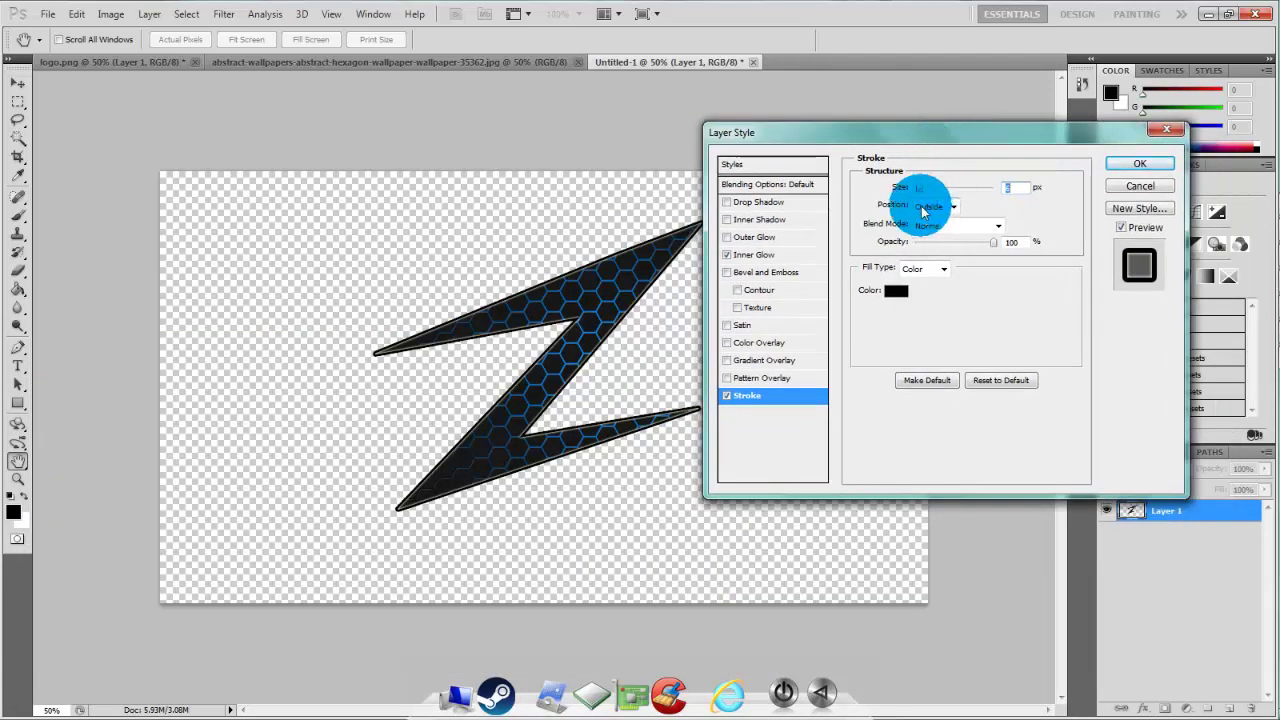
Step: Inspect the Inner Glow colour, then switch Inner Glow off, keeping only the Stroke
click(752, 255)
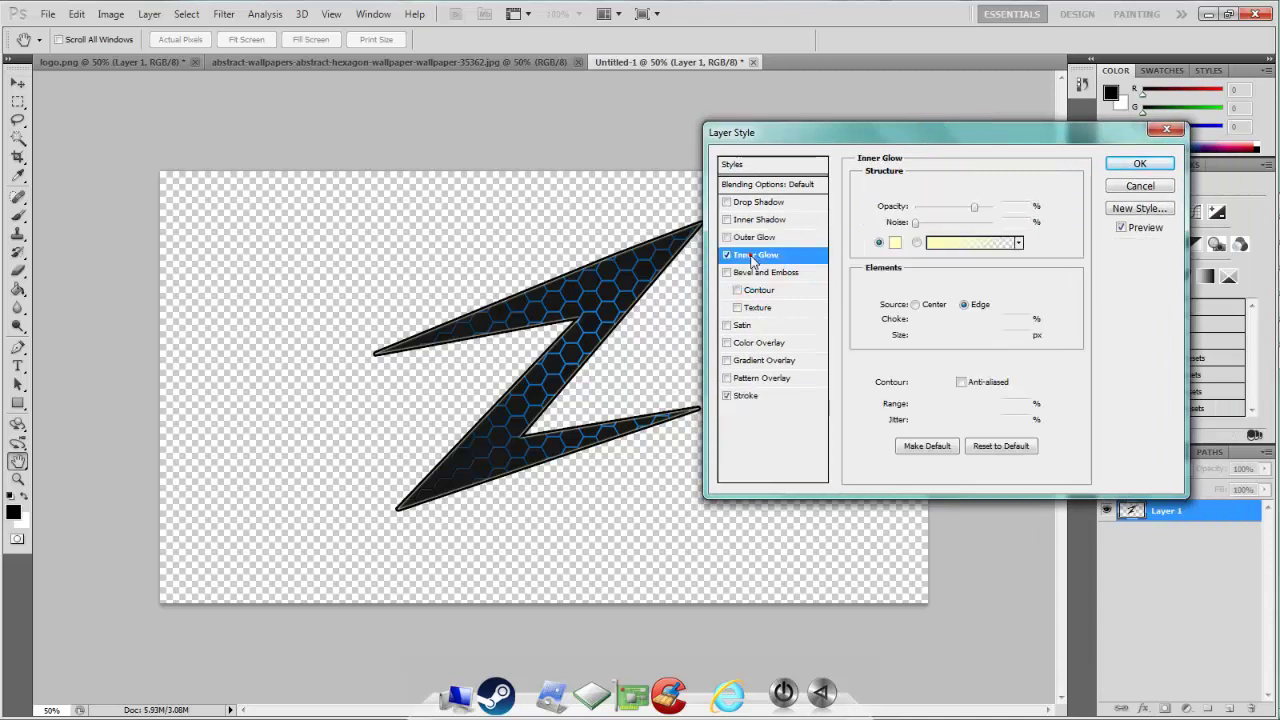
click(894, 245)
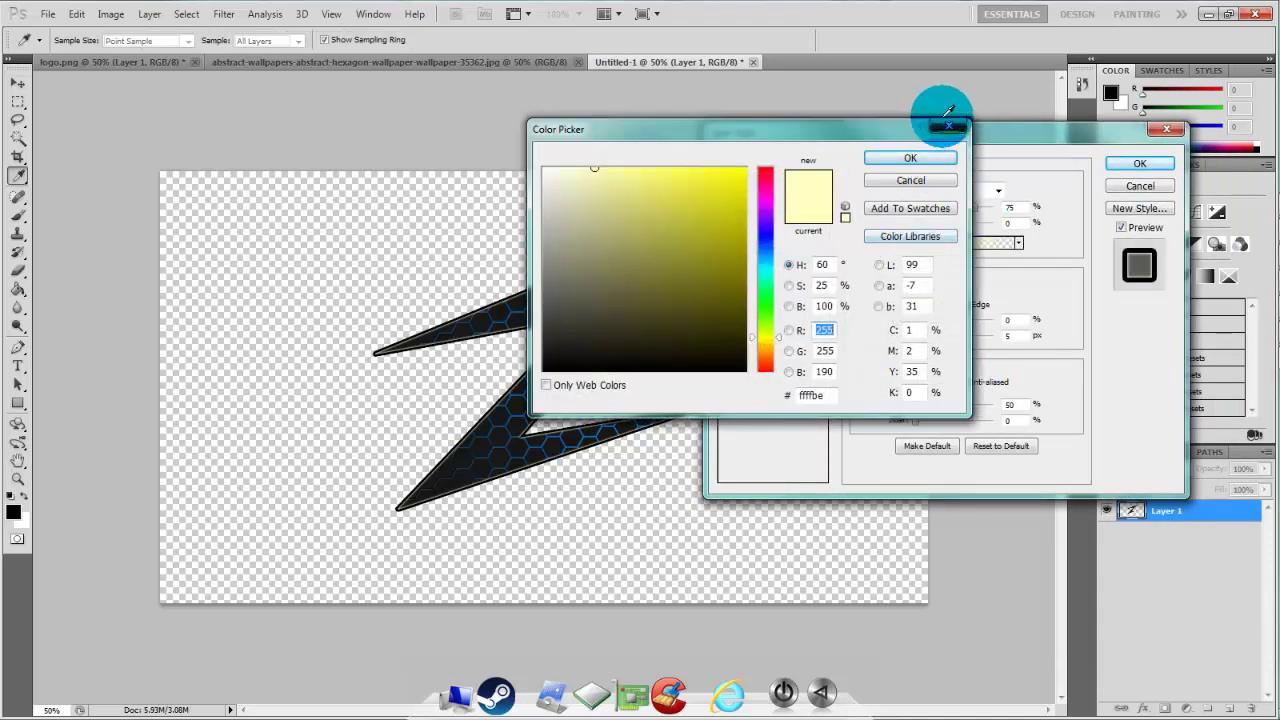
click(946, 128)
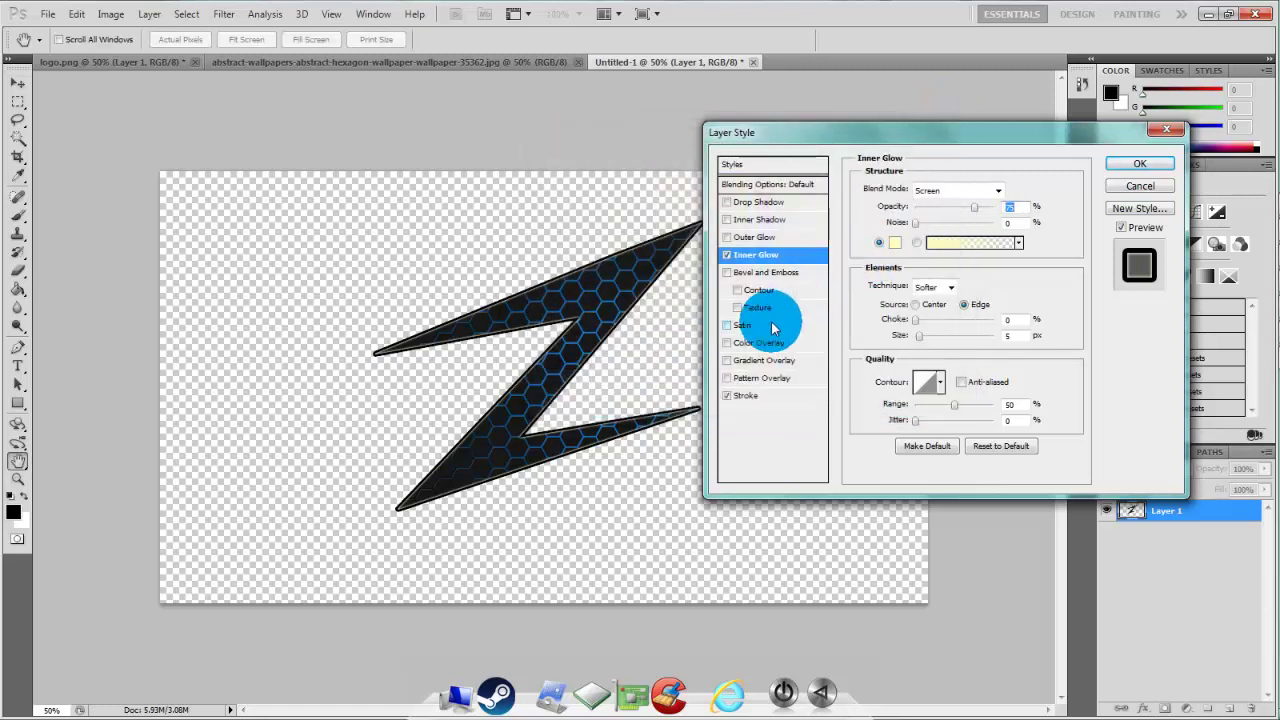
click(727, 255)
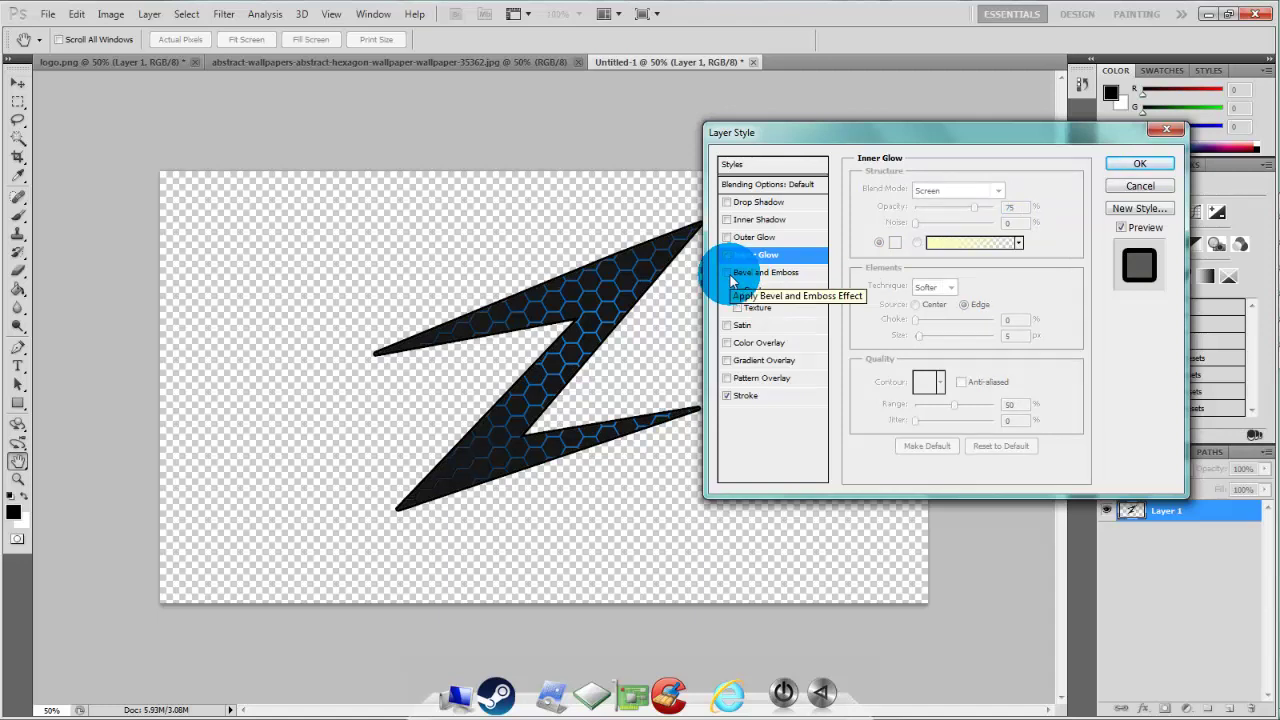
Step: Enable Bevel and Emboss on the Z and raise its depth to 317%
click(728, 274)
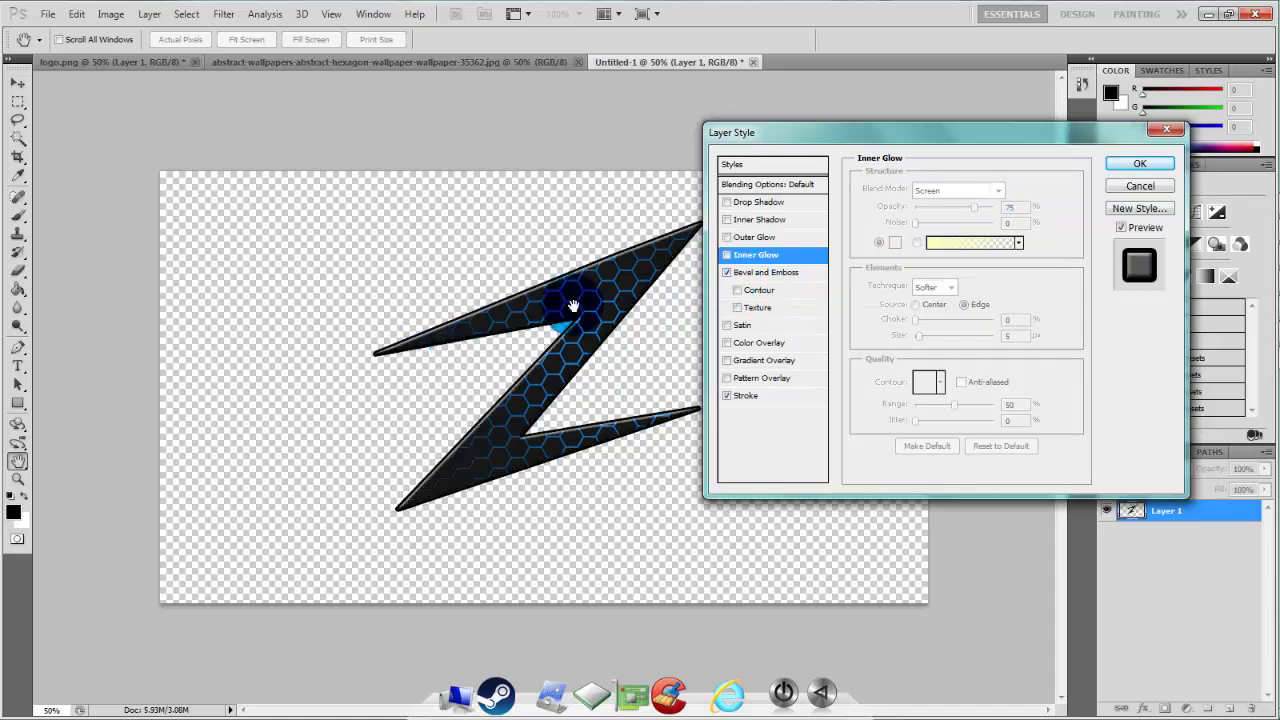
click(757, 274)
click(921, 256)
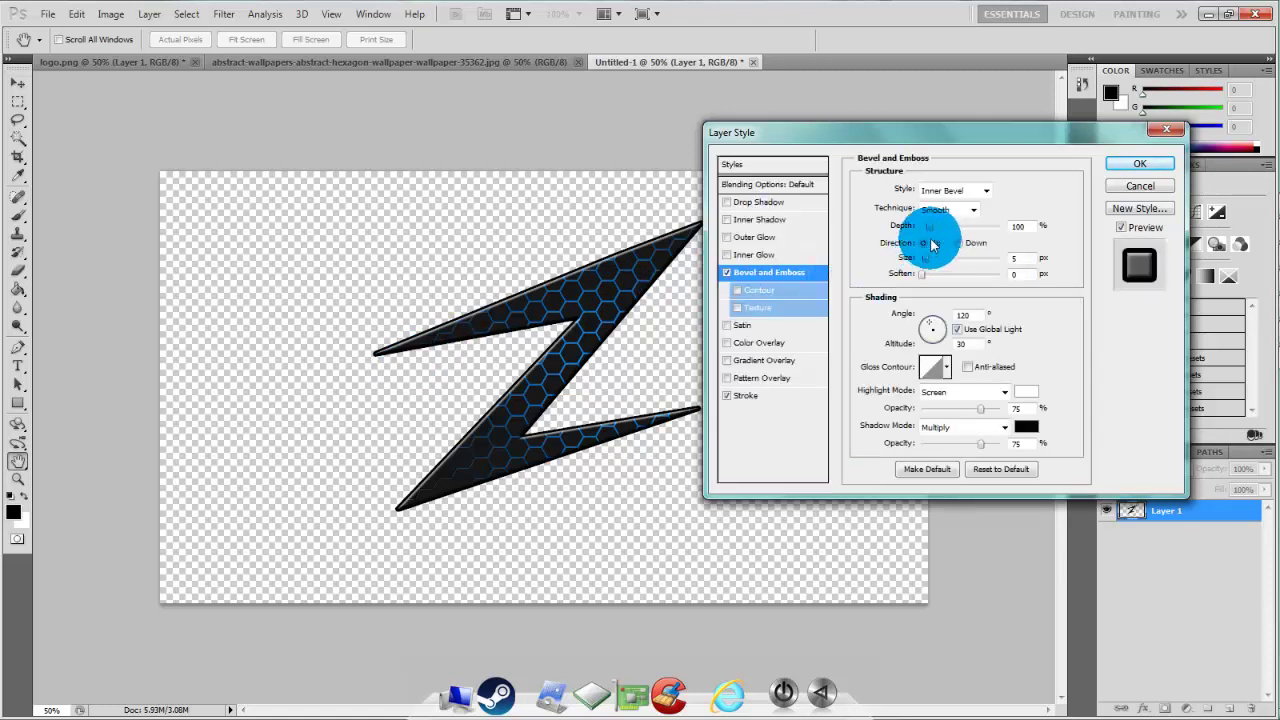
click(930, 229)
drag(931, 229, 950, 247)
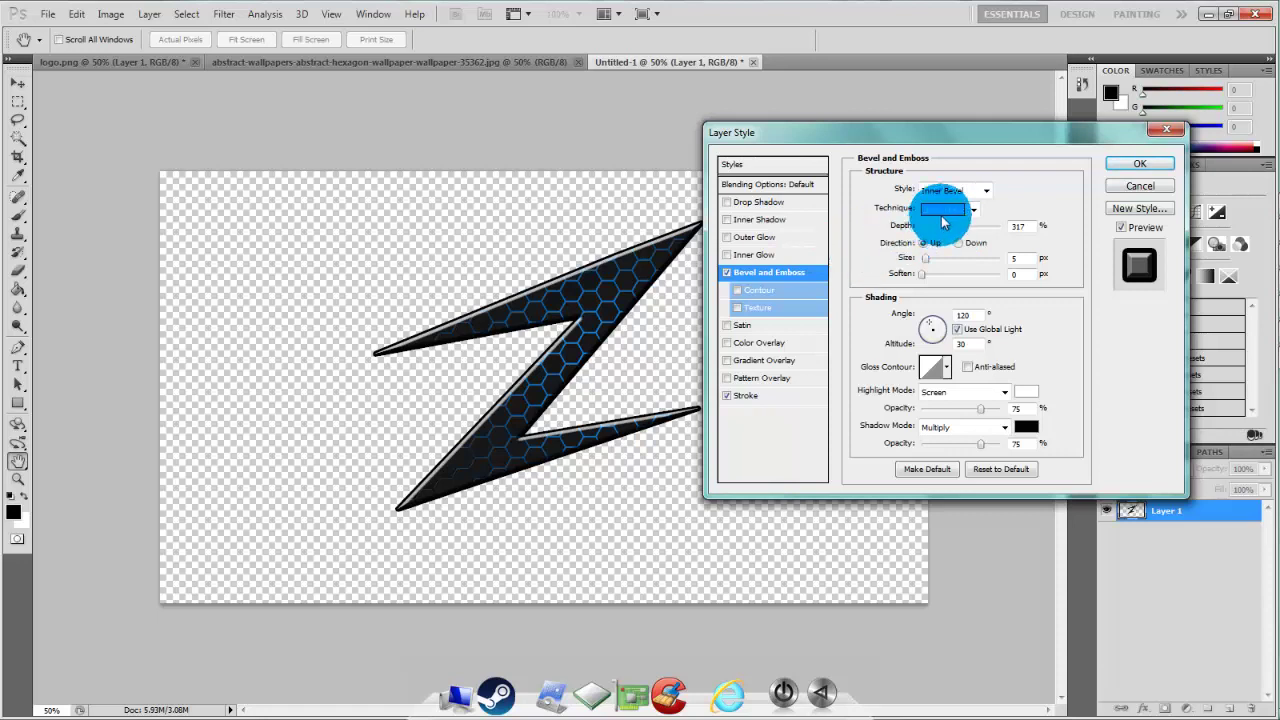
Step: Switch the bevel style to Emboss with 3 px soften, adjust the light angle, and apply
click(944, 212)
click(948, 191)
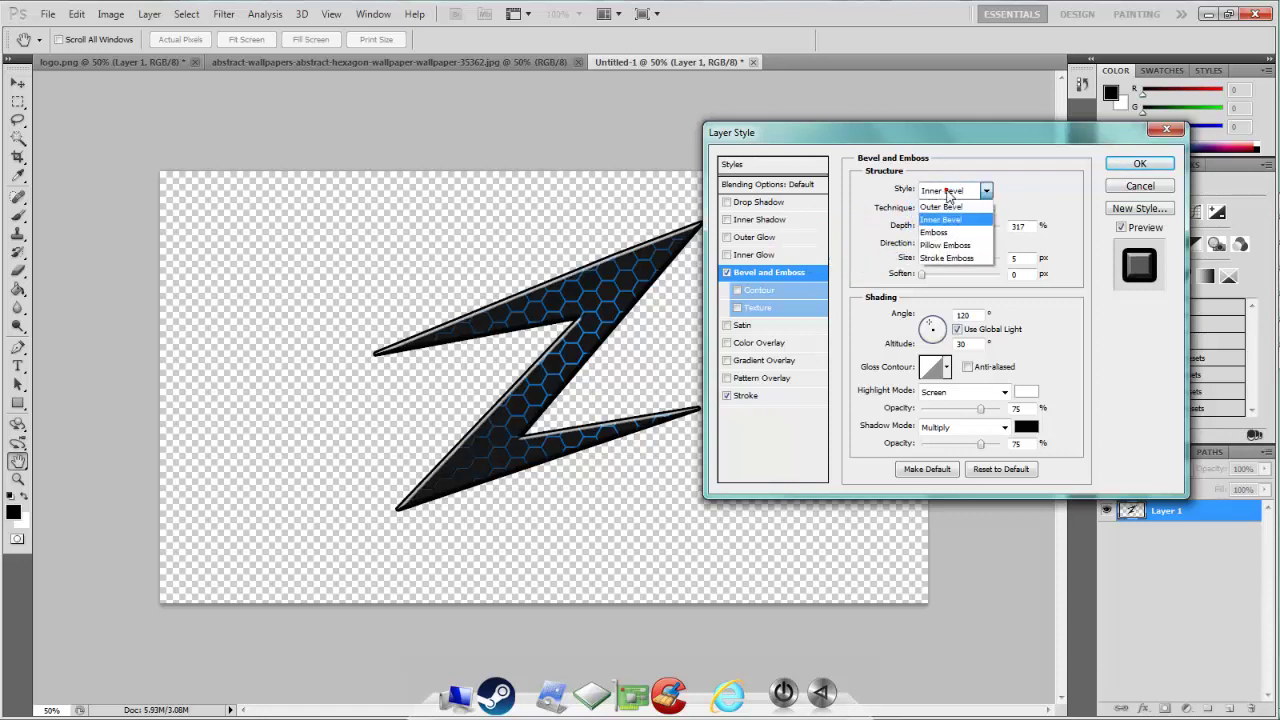
click(947, 232)
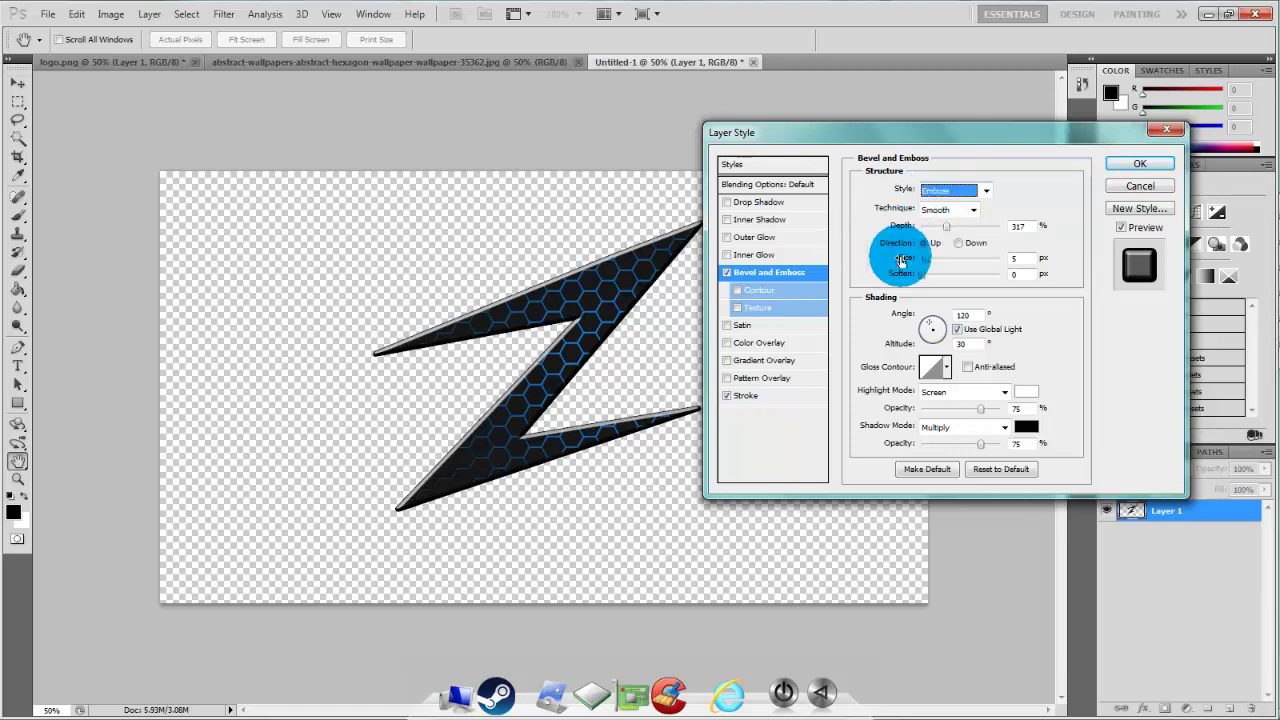
click(925, 276)
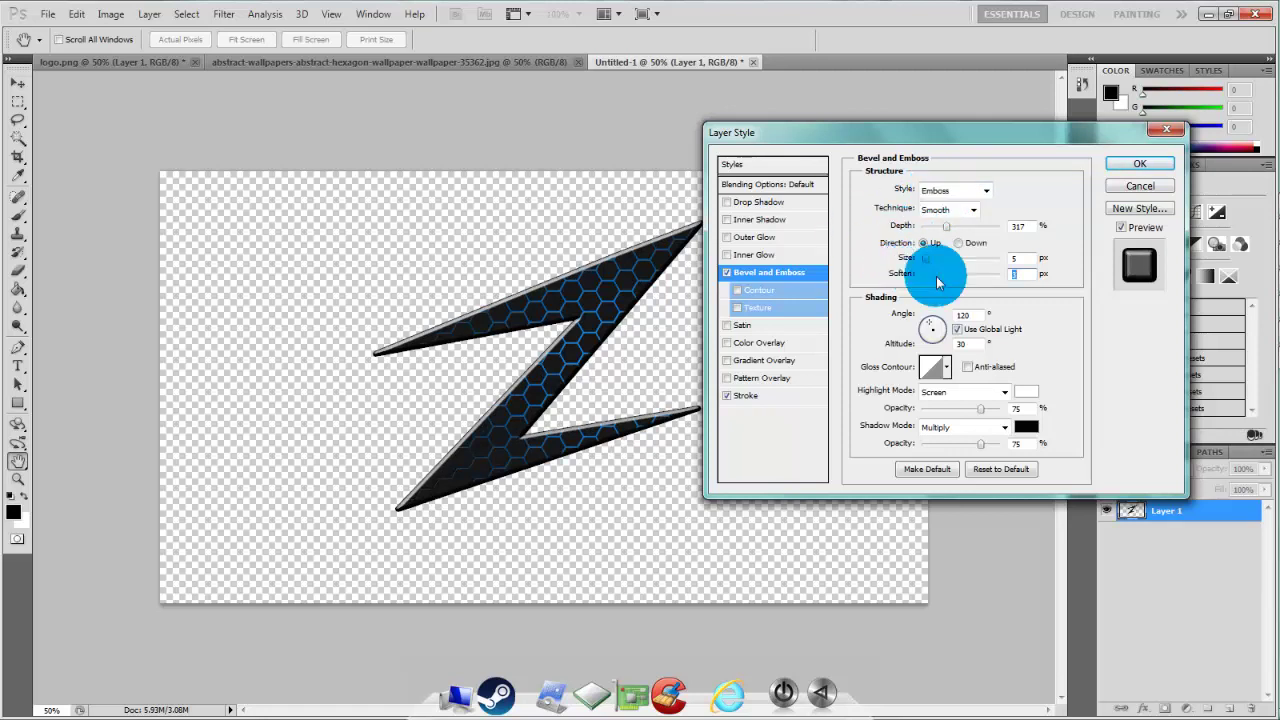
click(935, 329)
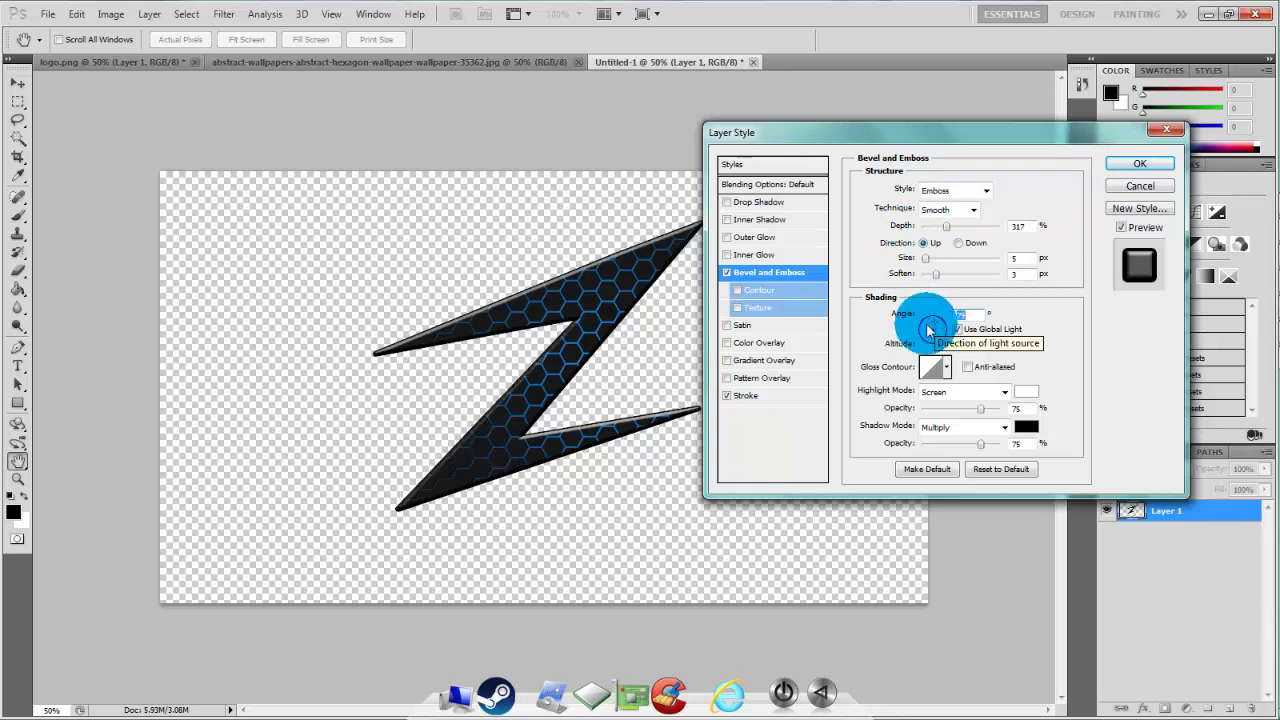
click(928, 330)
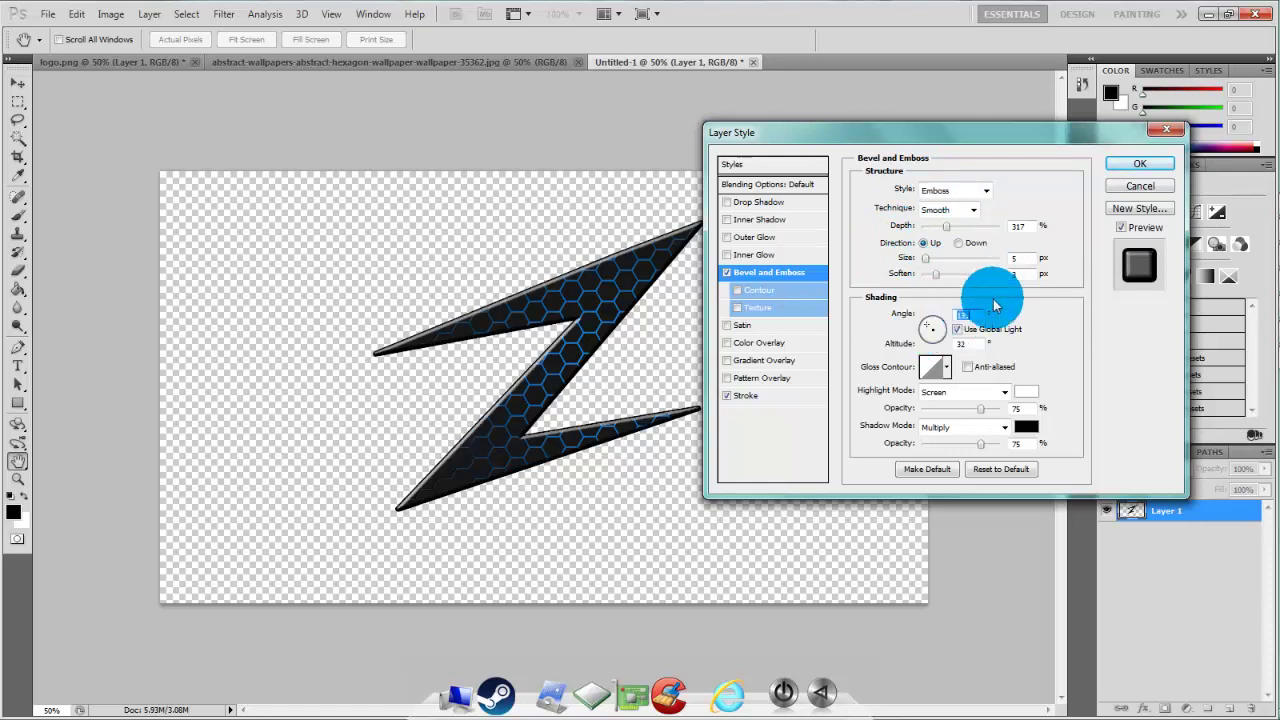
click(1146, 165)
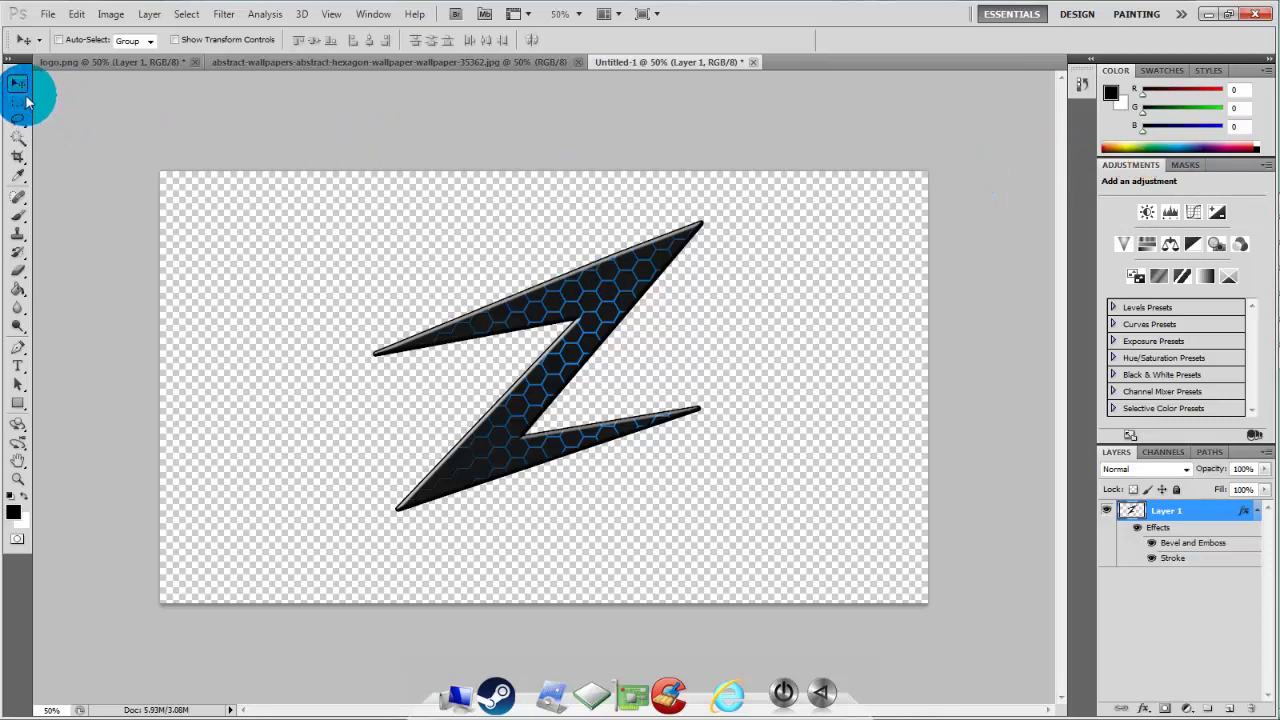
Step: Nudge the Z slightly lower, then start Save for Web & Devices export
drag(584, 296, 585, 302)
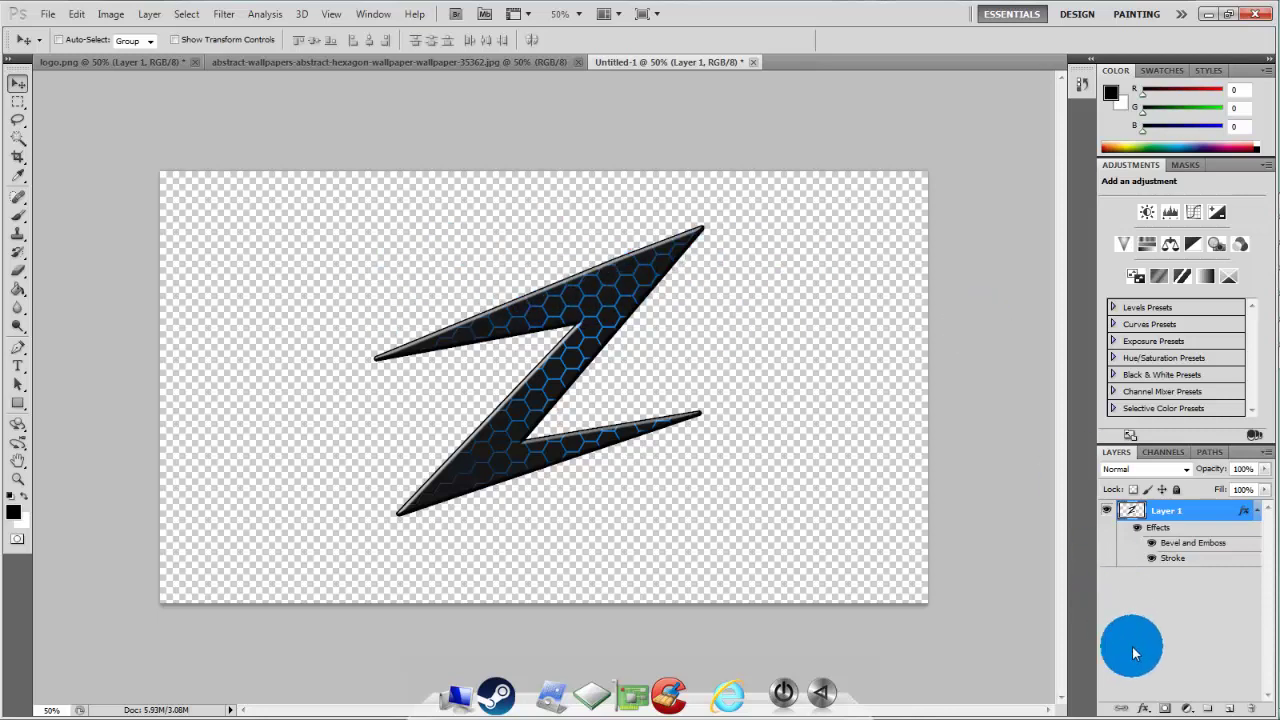
click(1172, 600)
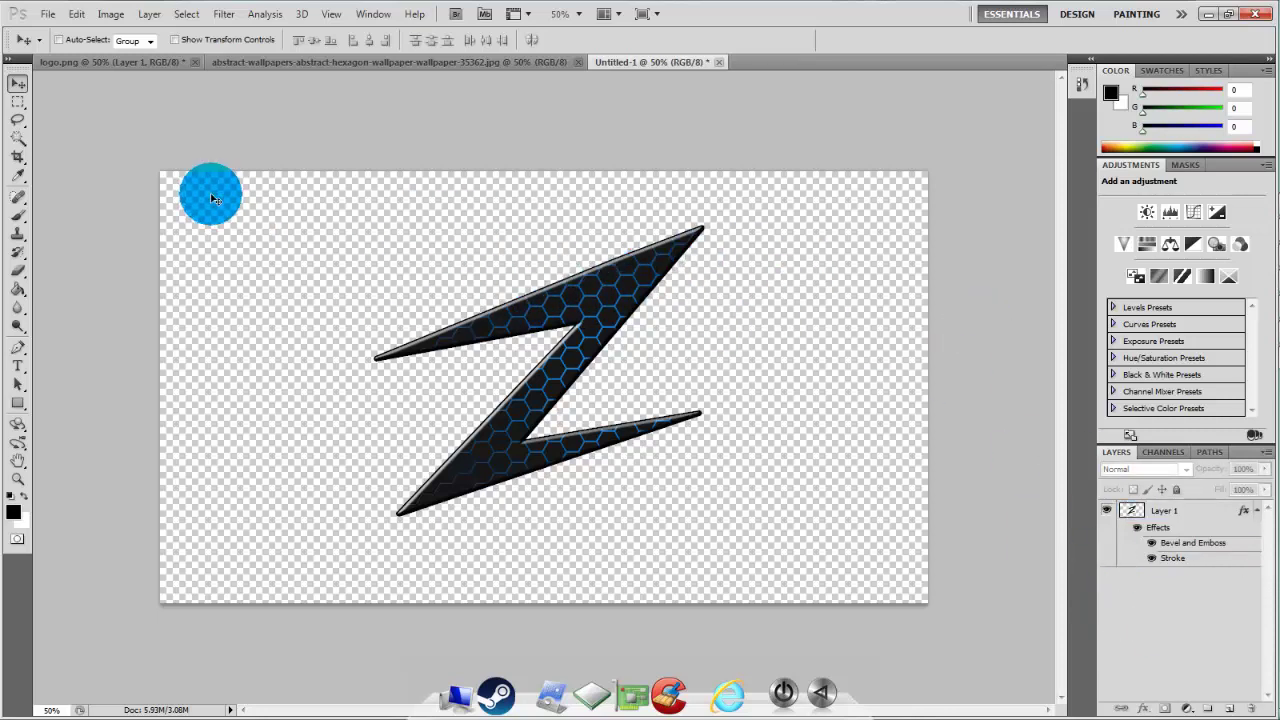
click(47, 14)
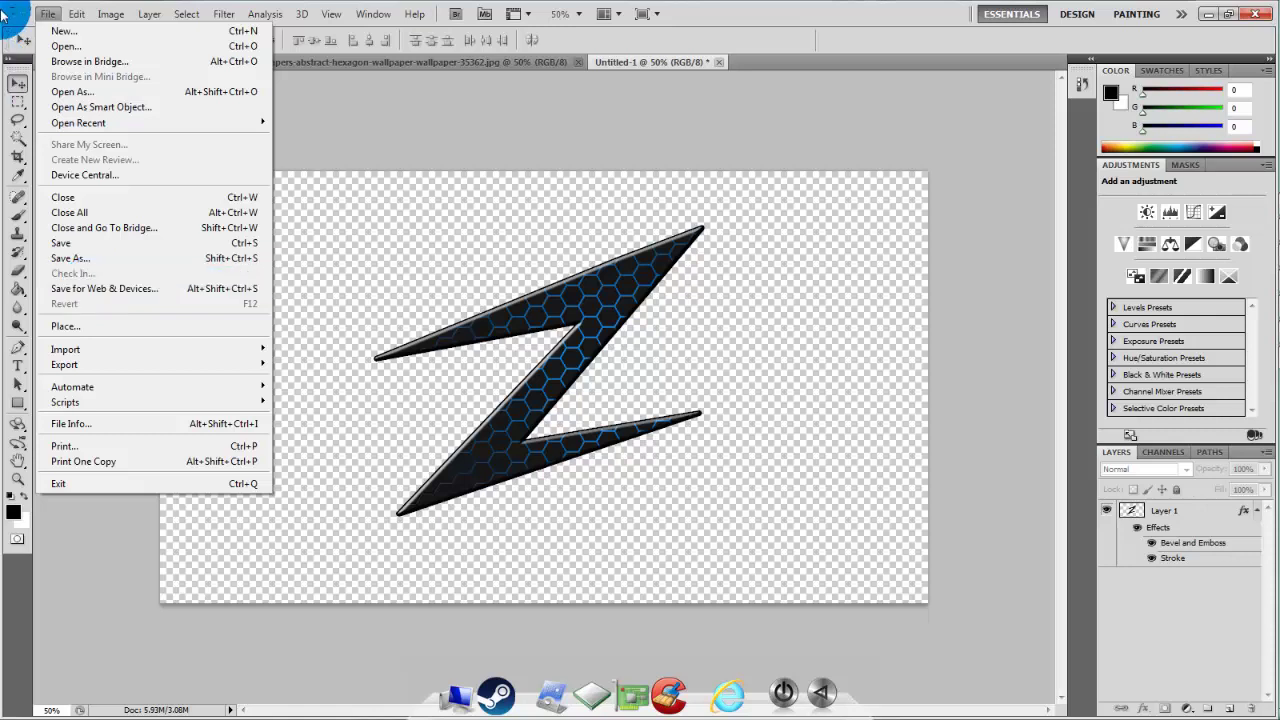
click(47, 16)
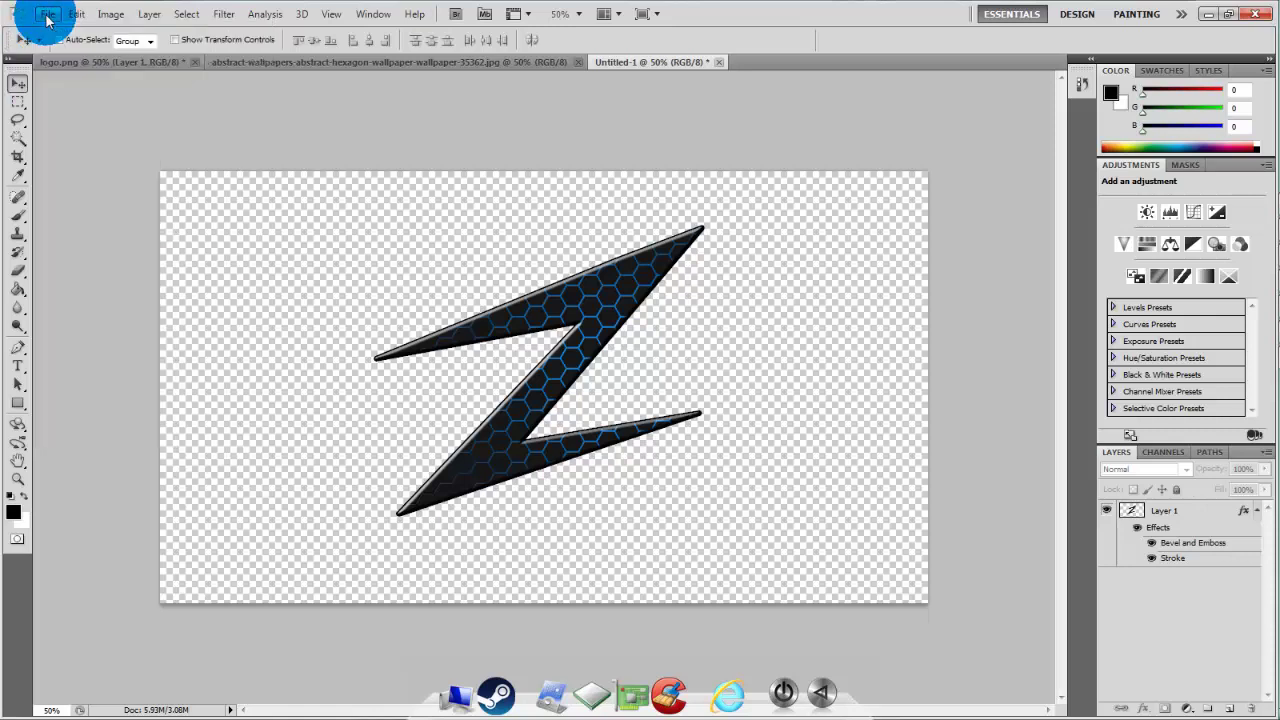
click(47, 16)
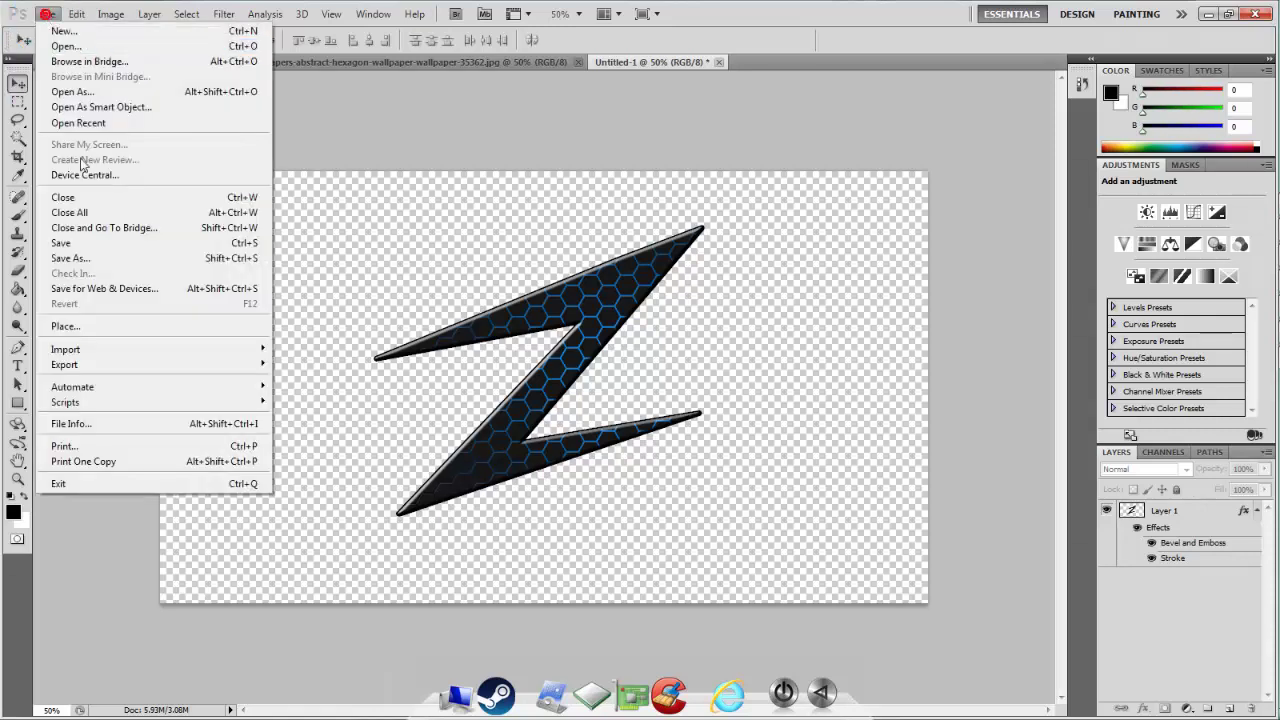
click(98, 289)
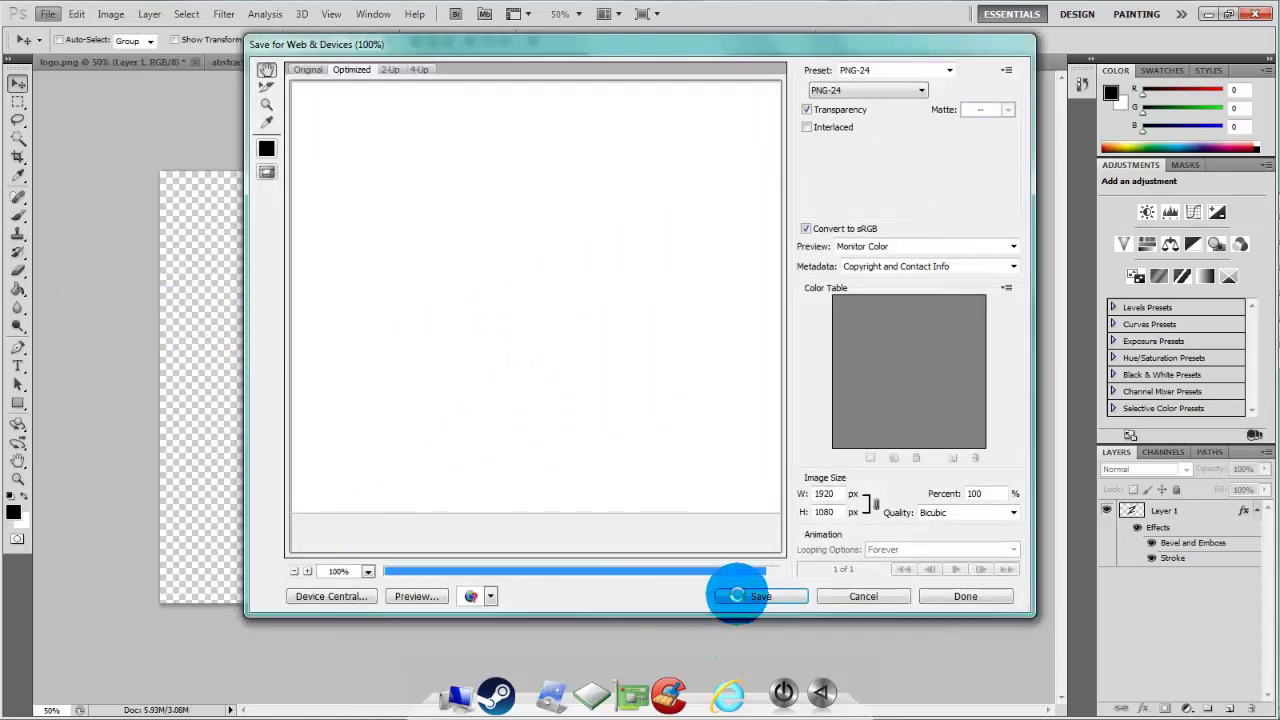
Step: Attempt a PNG-24 save over ATbMMGS.png in Photo png, then decline the overwrite
drag(471, 209, 504, 261)
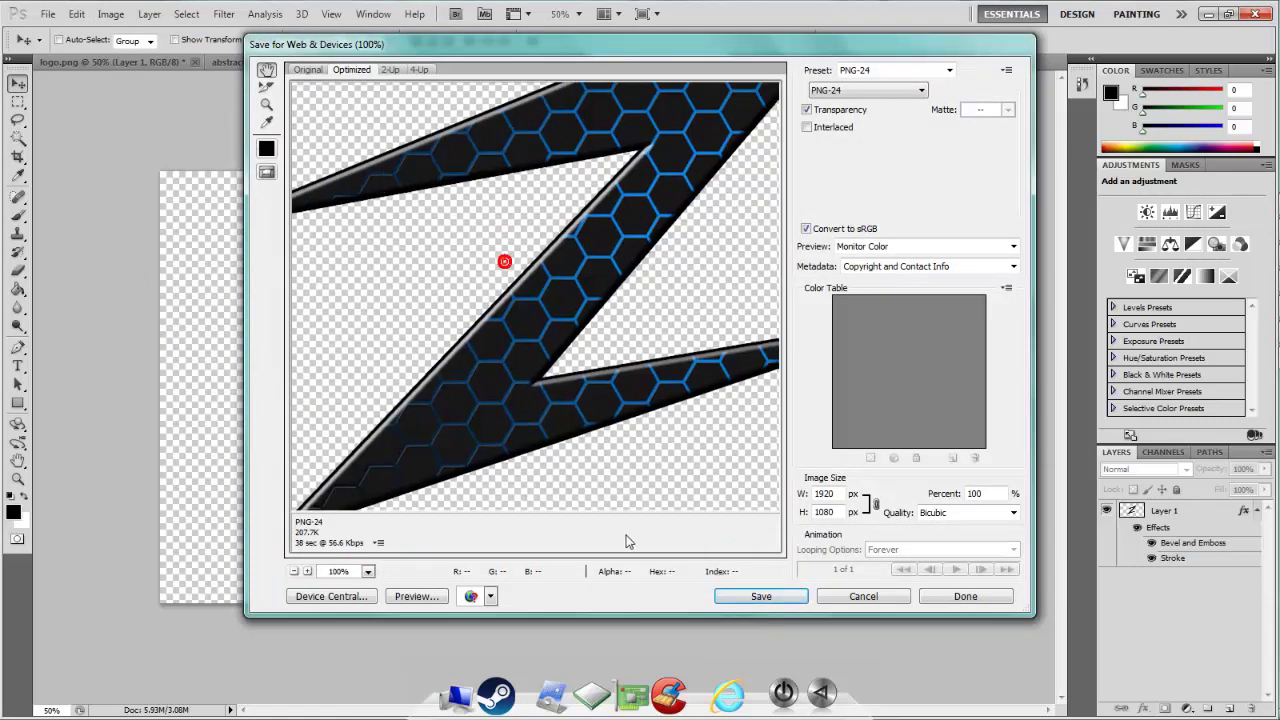
click(758, 595)
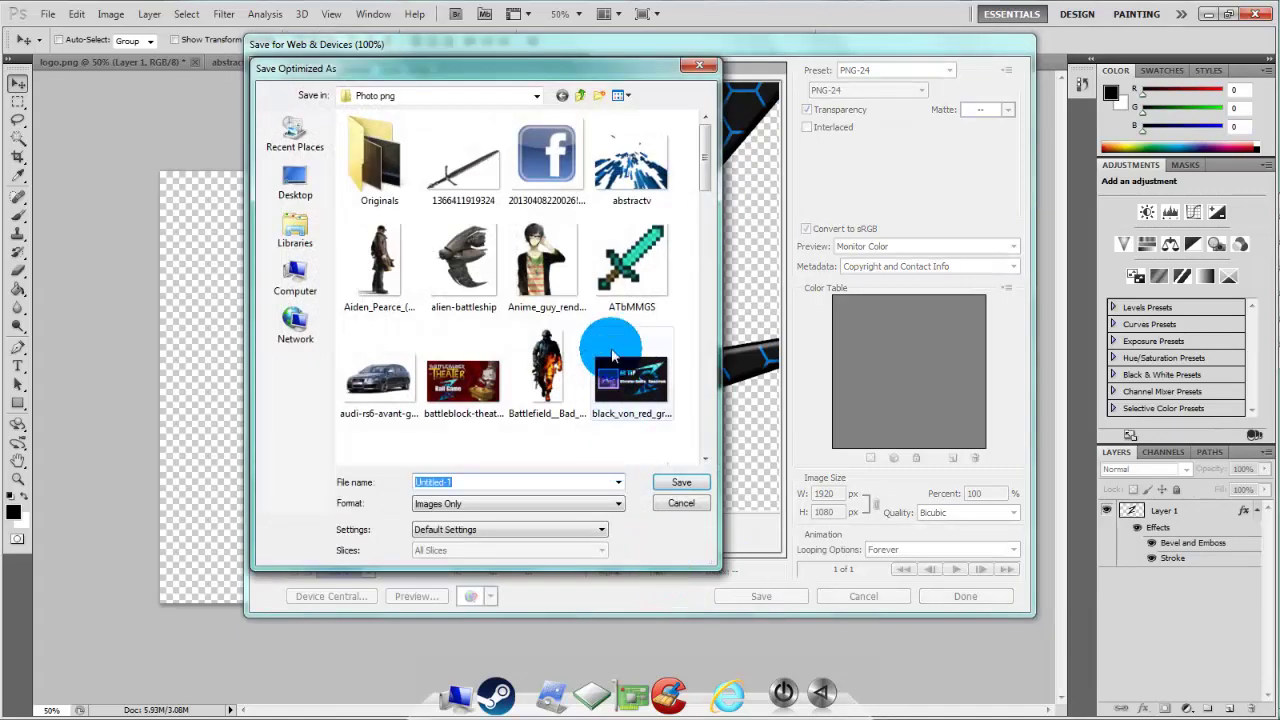
click(624, 315)
scroll(624, 318, down, 5)
scroll(624, 318, down, 5)
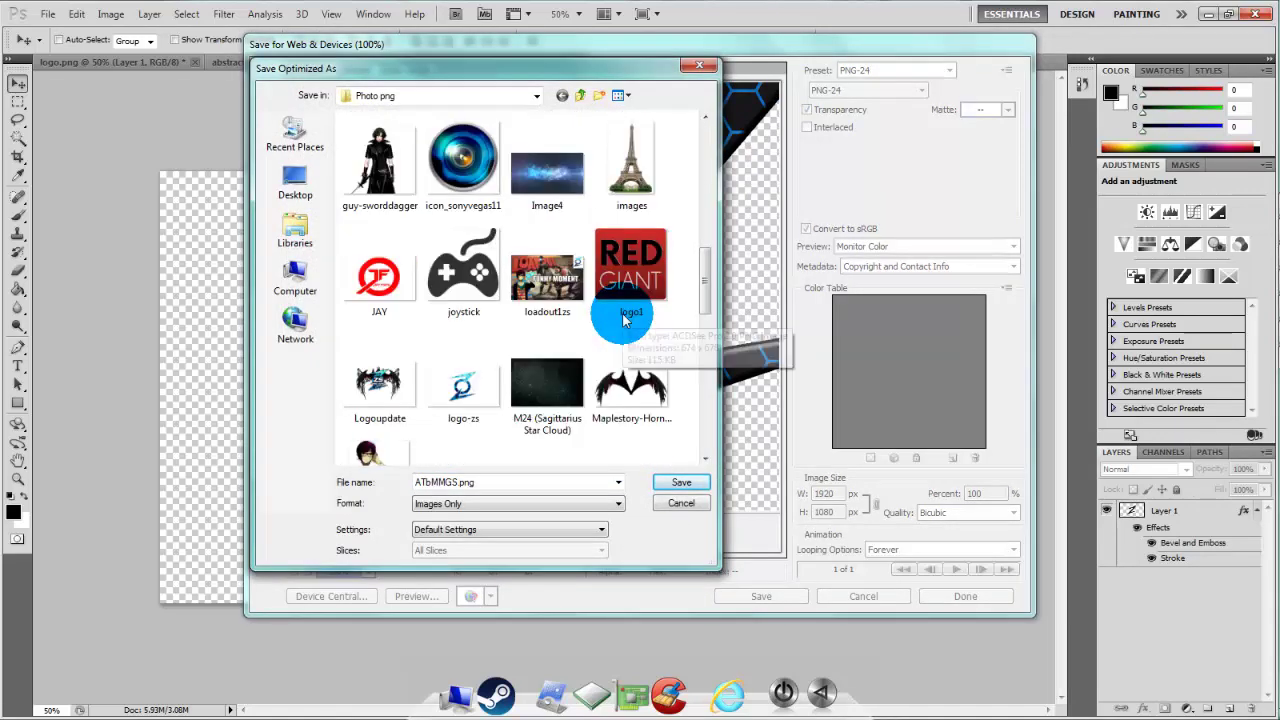
scroll(624, 318, down, 5)
scroll(624, 318, down, 5)
scroll(624, 318, down, 5)
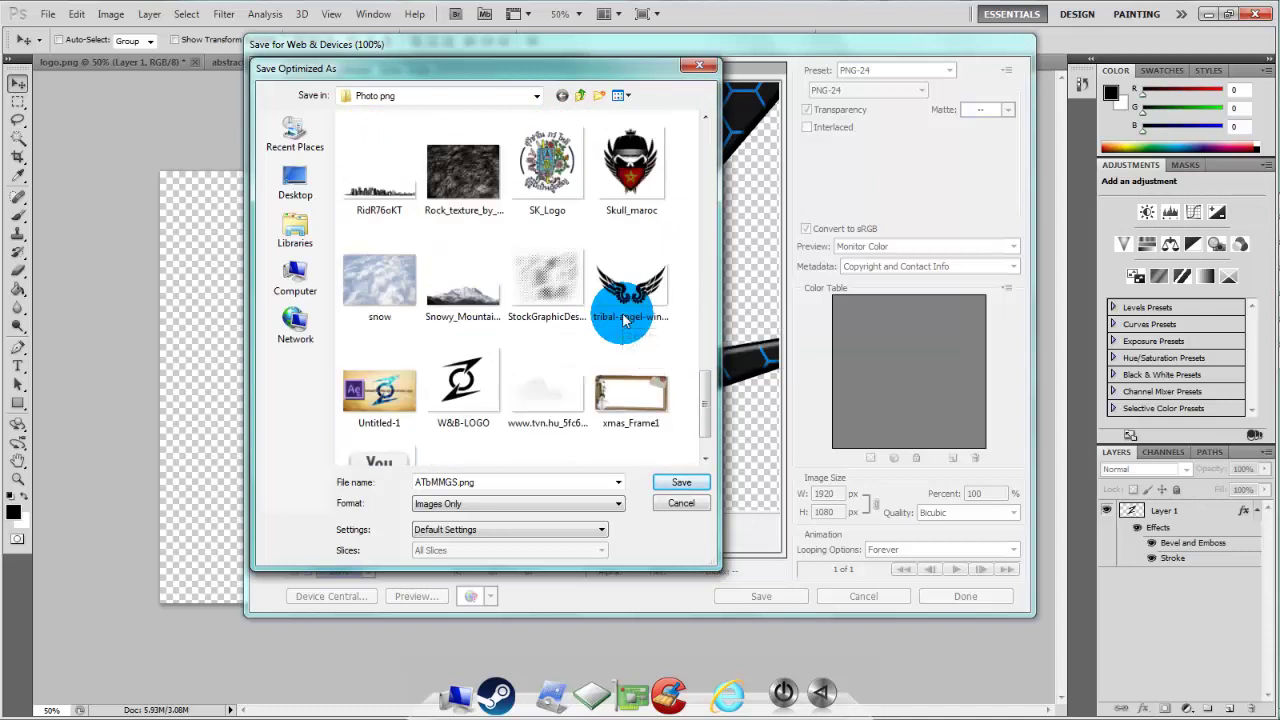
scroll(624, 318, down, 3)
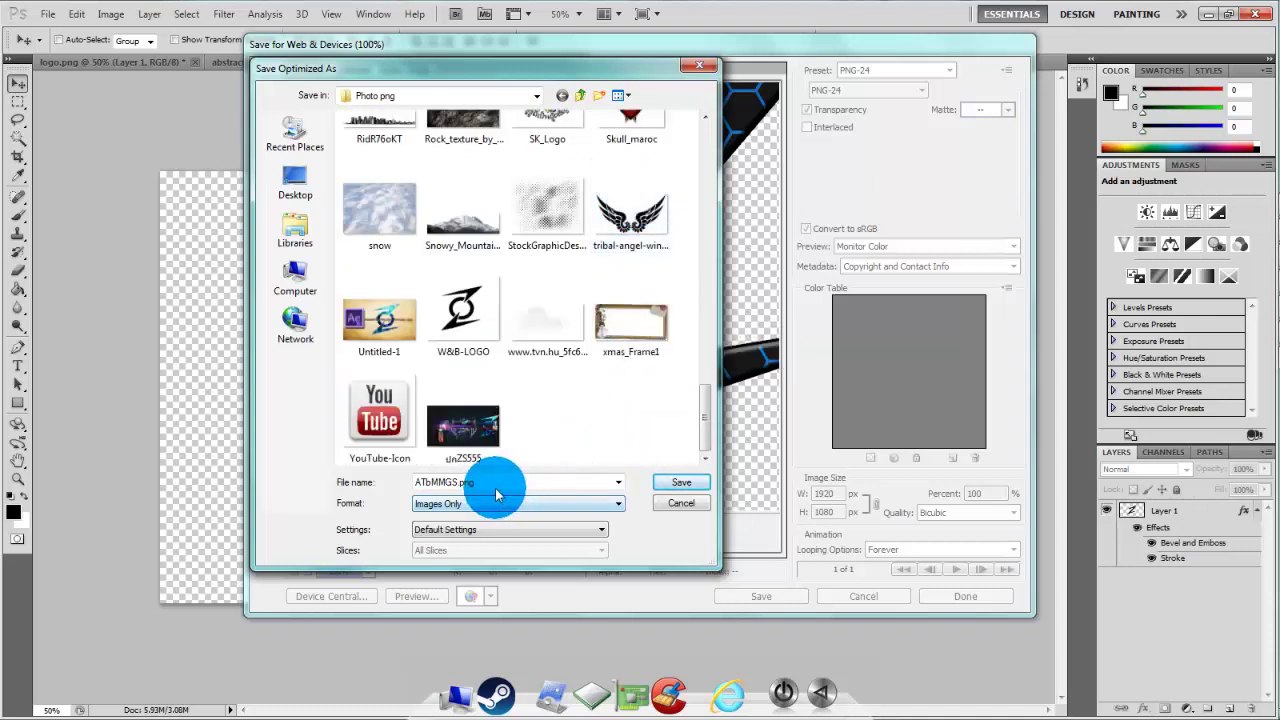
double_click(455, 482)
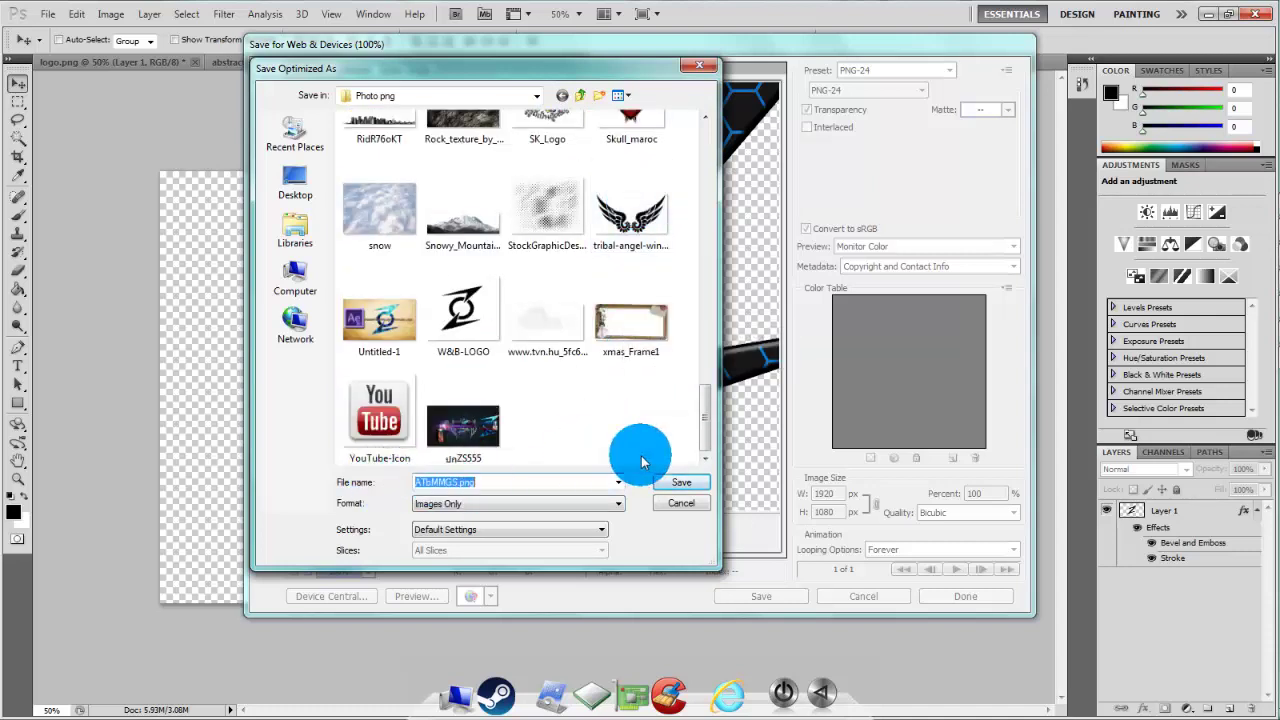
click(677, 483)
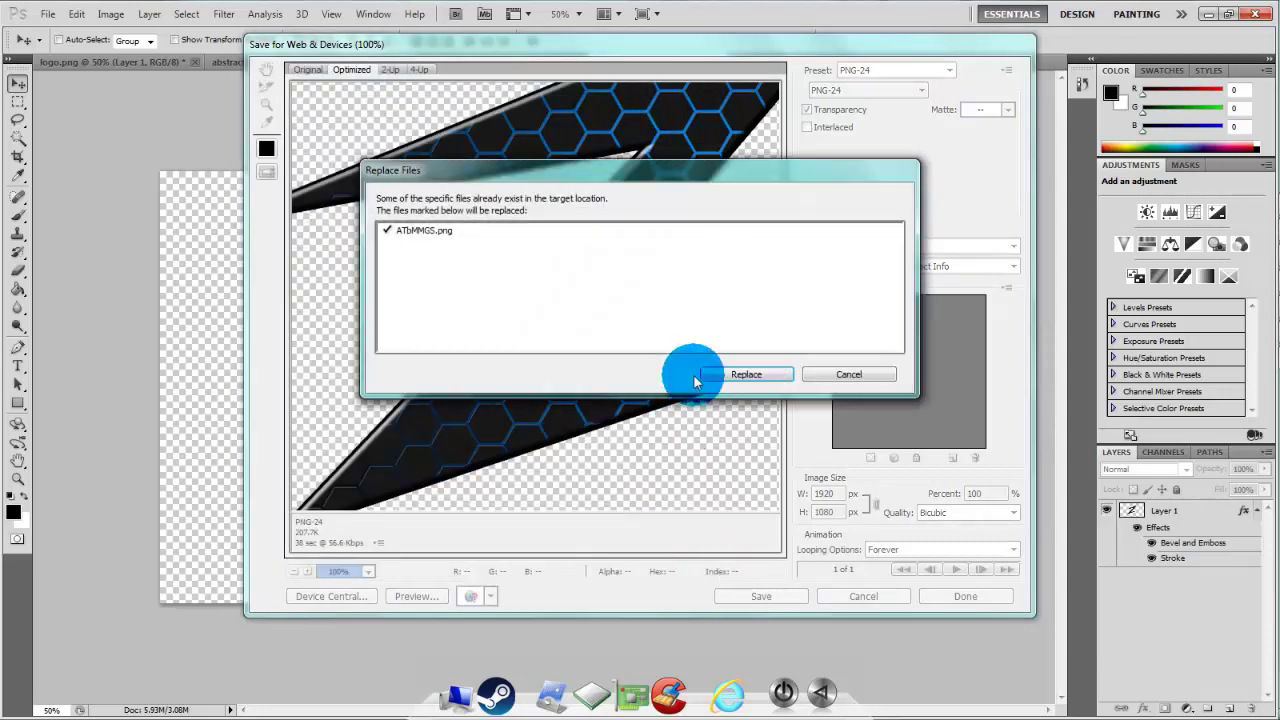
click(836, 375)
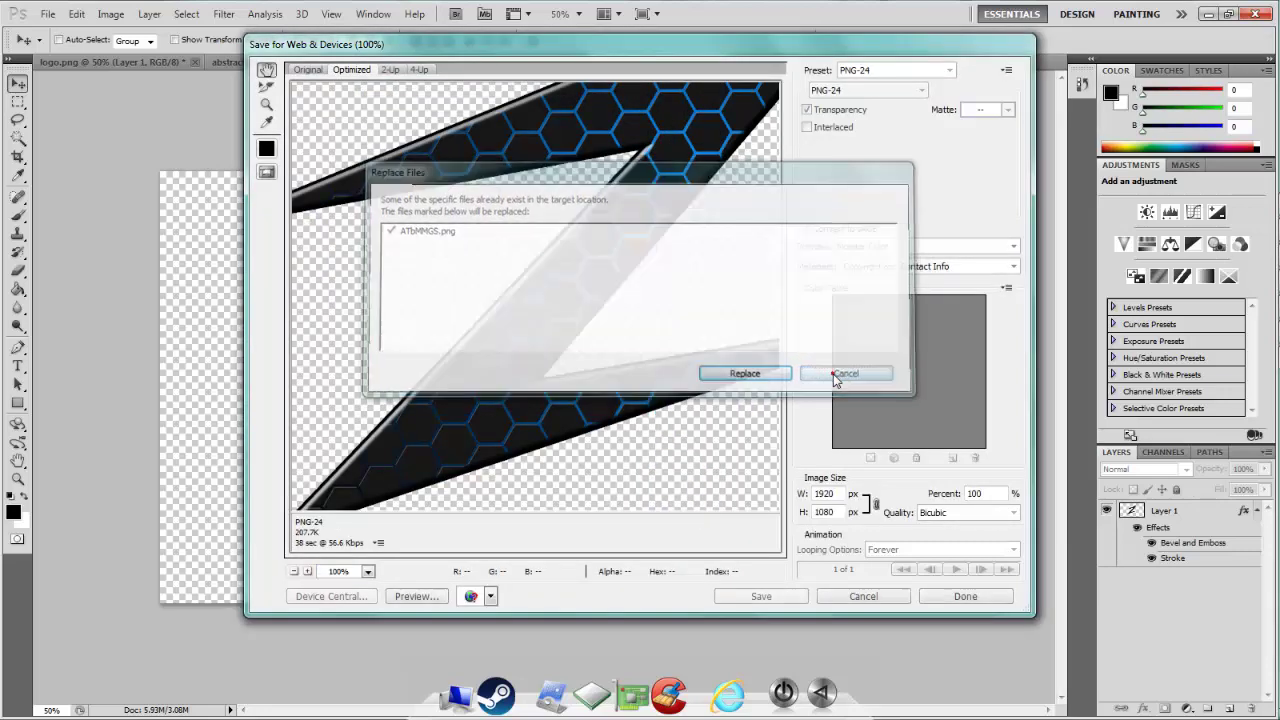
Step: Save the transparent PNG as 'dawdwad' and minimize Photoshop
click(738, 597)
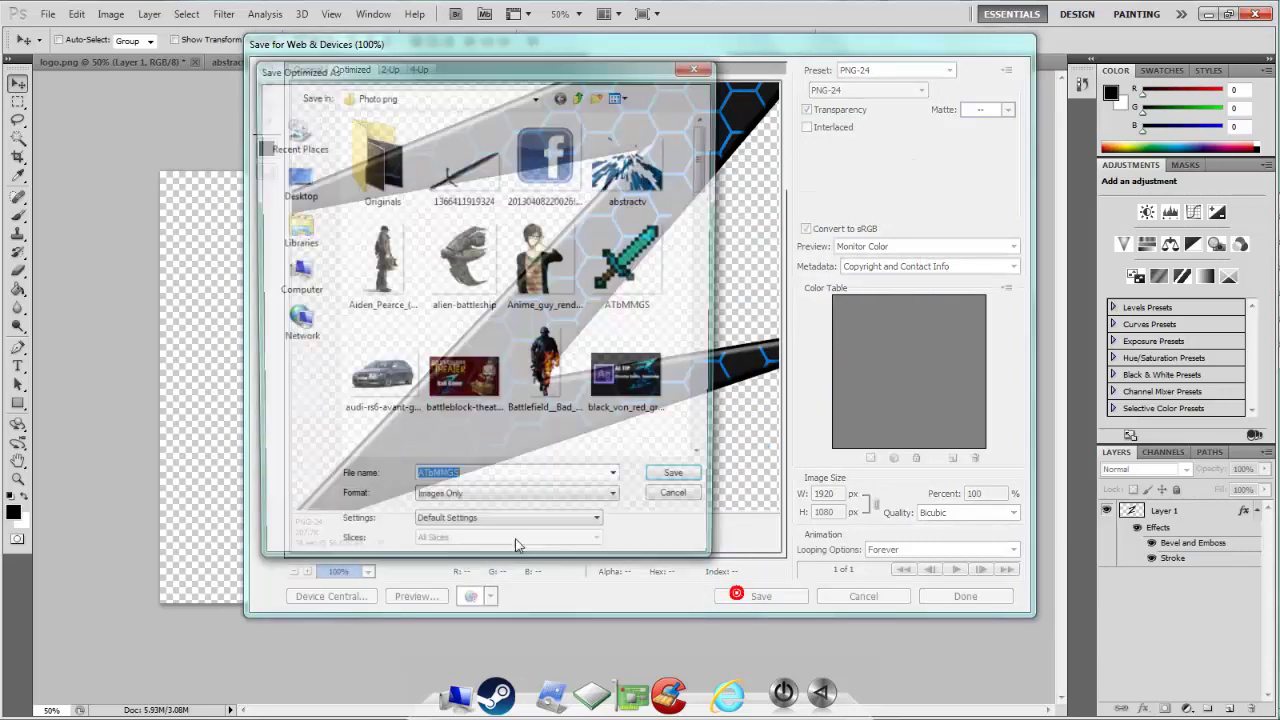
text(dawdwad)
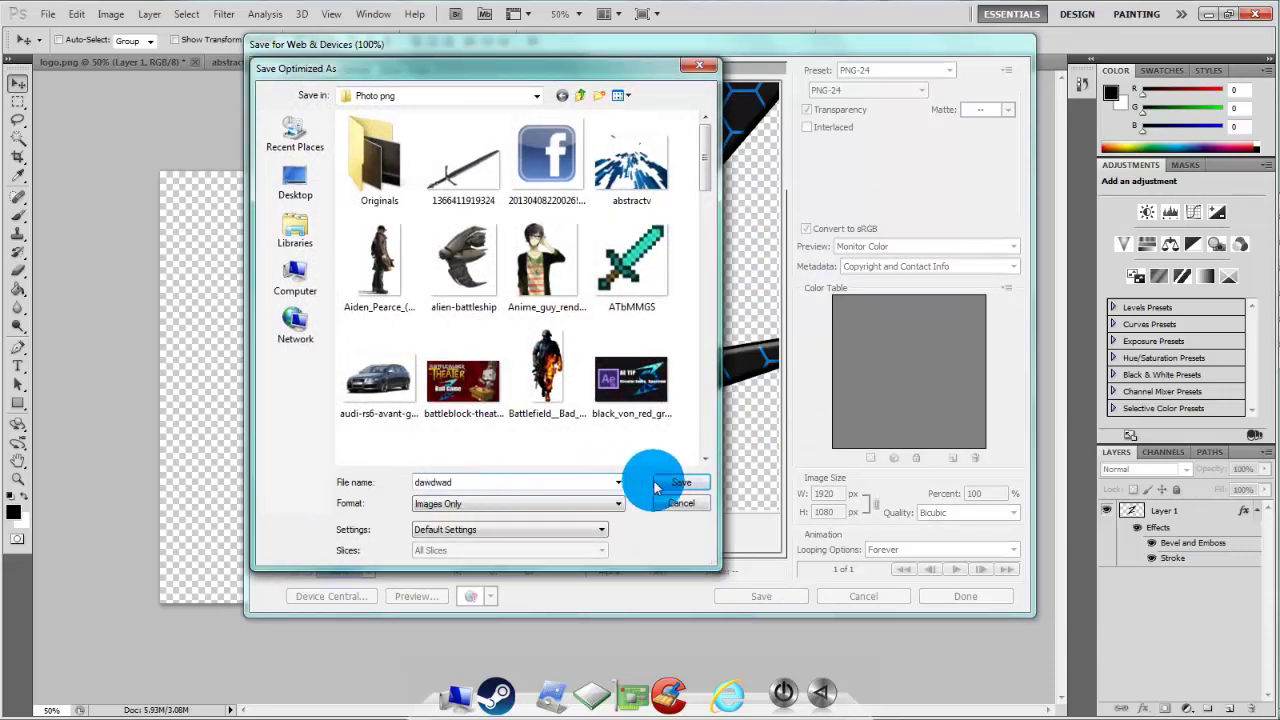
click(668, 484)
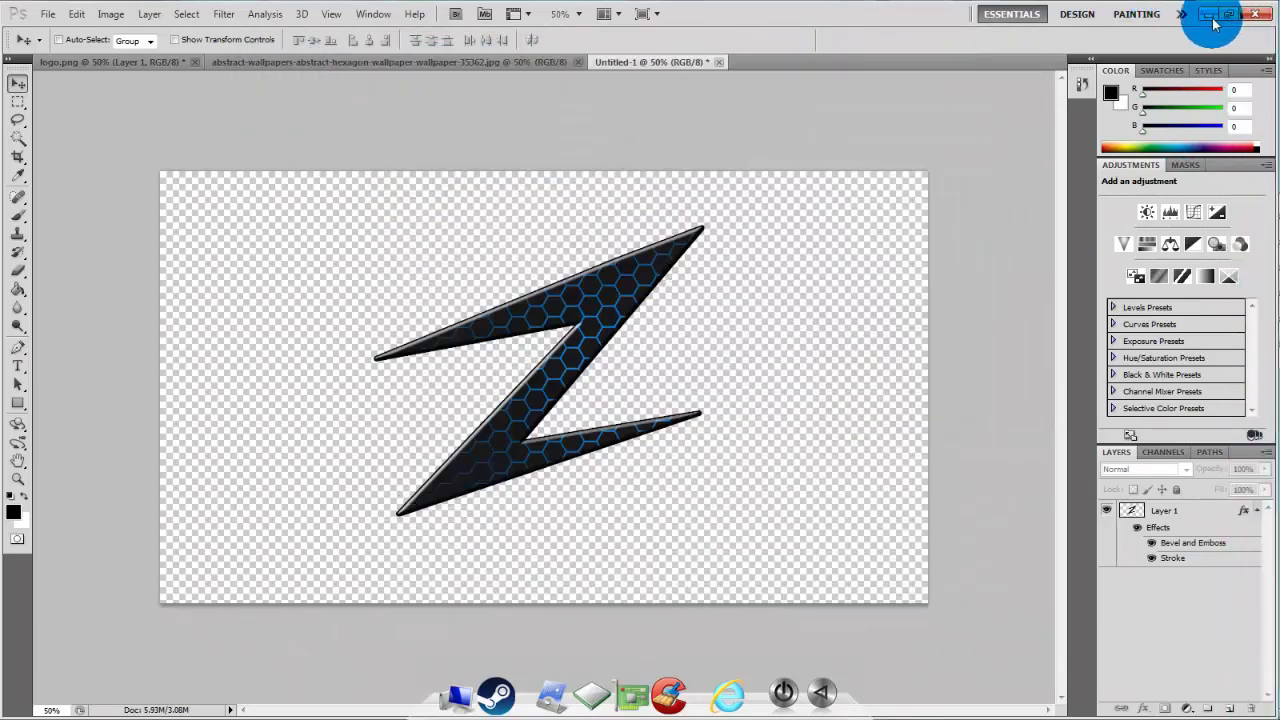
click(1207, 13)
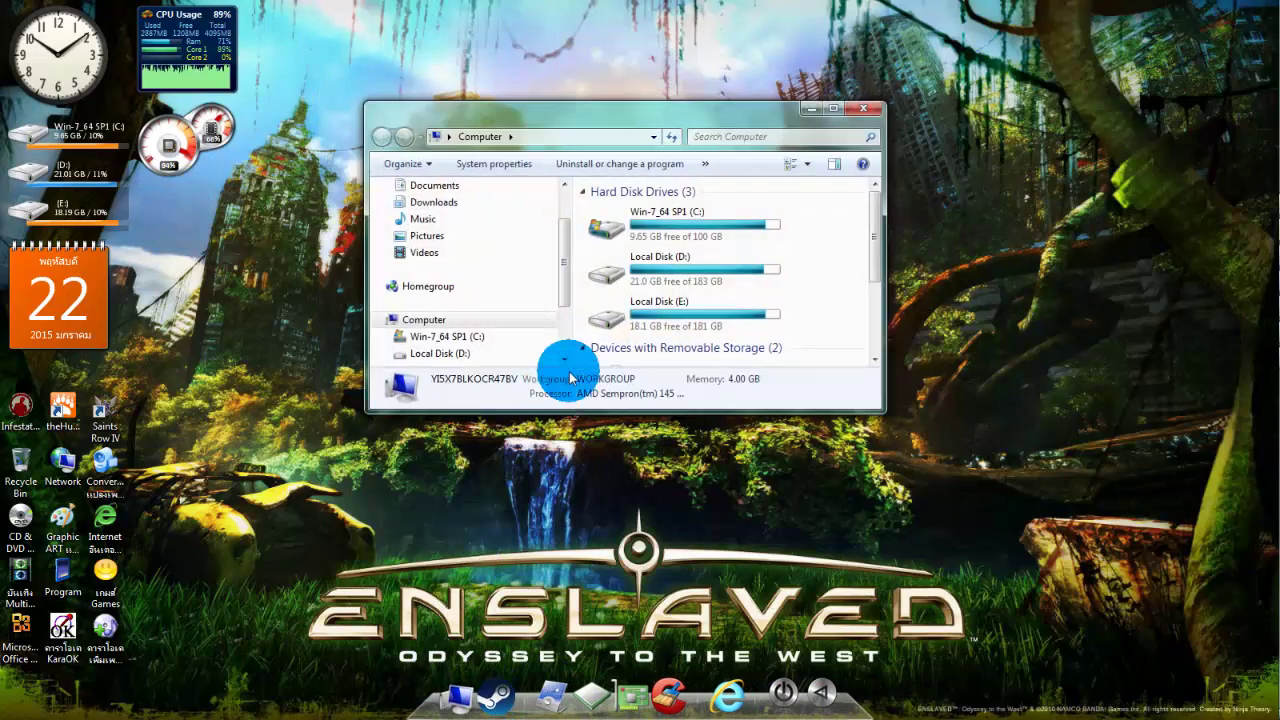
Step: Browse Local Disk (E:) > Photo png to dawdwad and open it in ACDSee Quick View
double_click(715, 322)
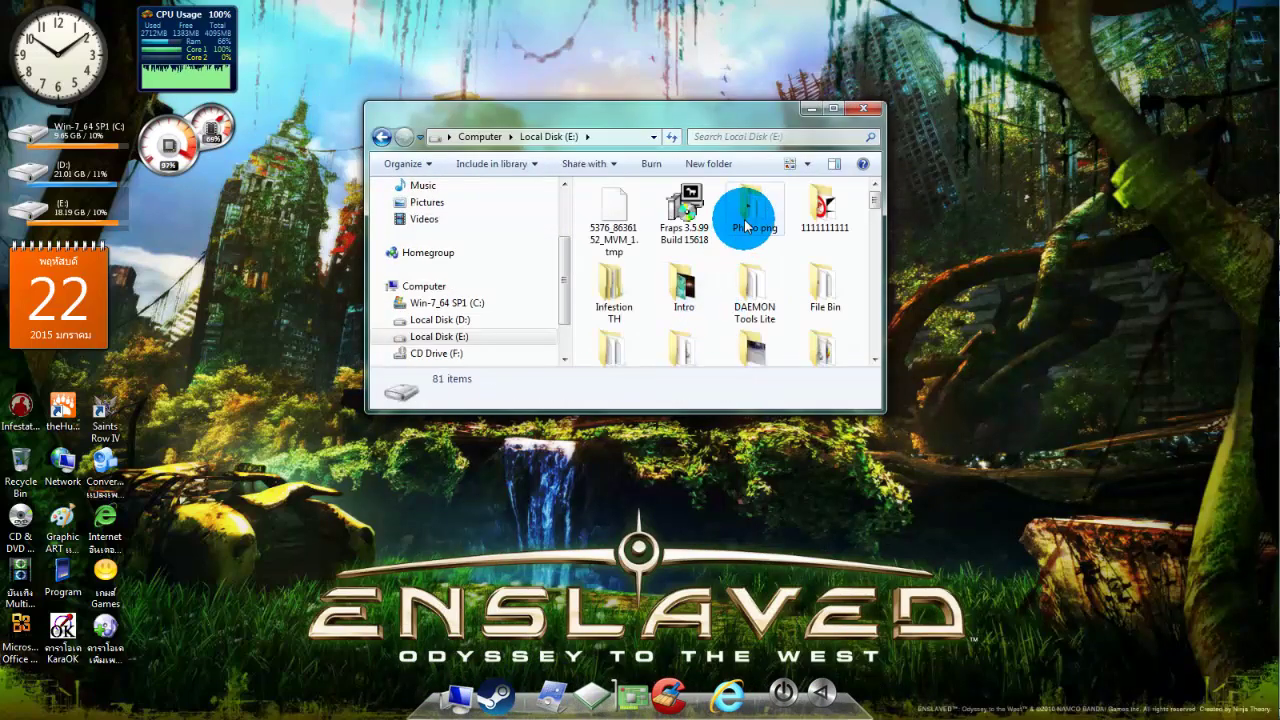
double_click(748, 212)
scroll(745, 226, down, 3)
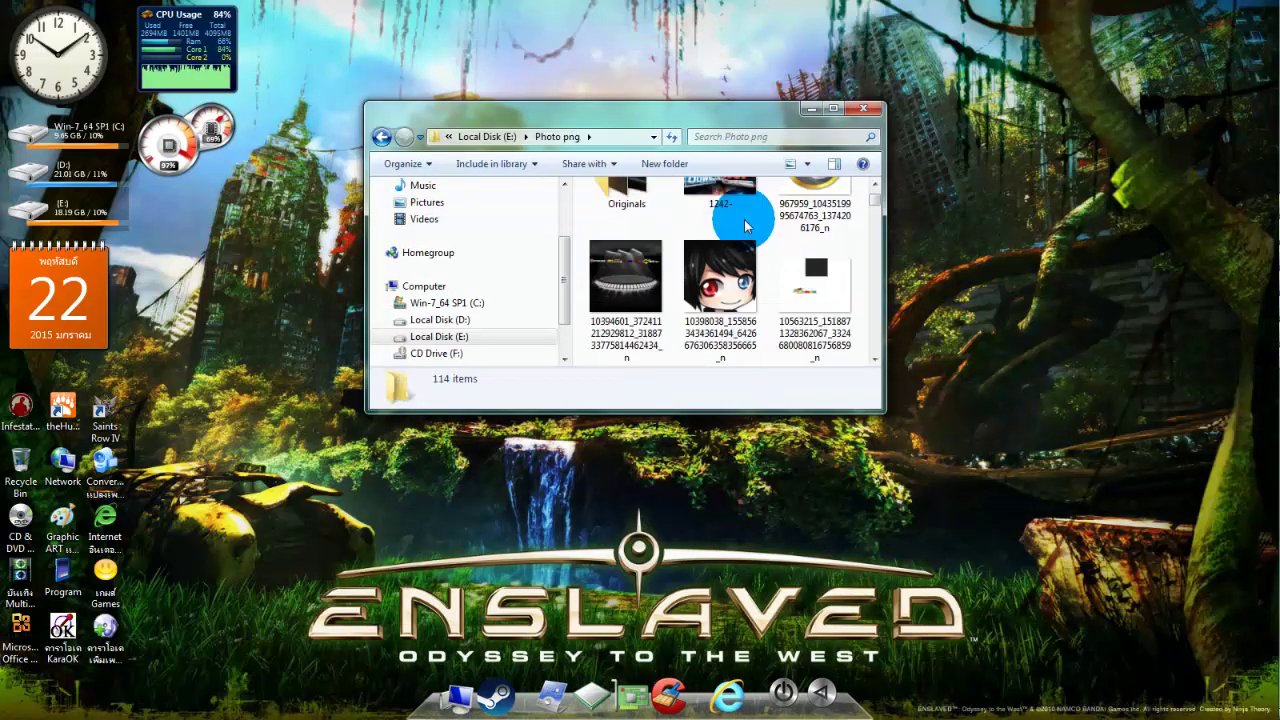
scroll(745, 226, down, 3)
scroll(745, 226, down, 3)
scroll(745, 226, down, 2)
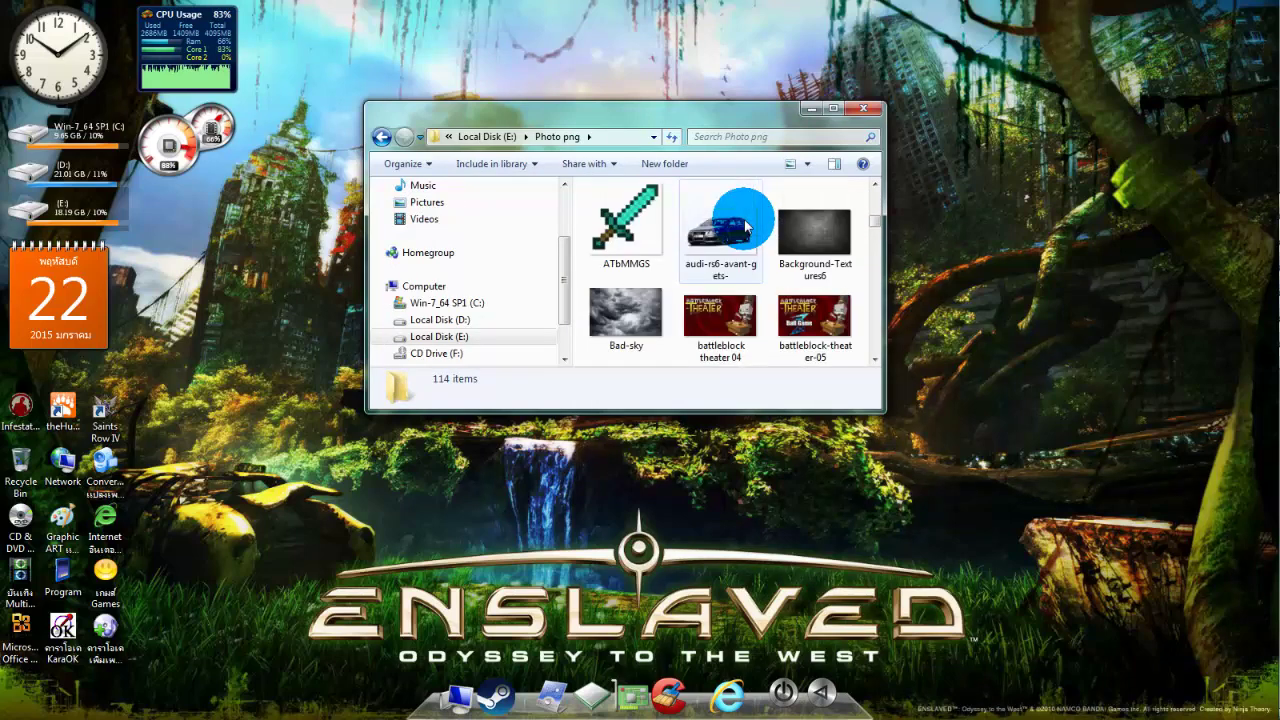
scroll(745, 226, down, 2)
scroll(745, 226, down, 2)
scroll(748, 222, down, 2)
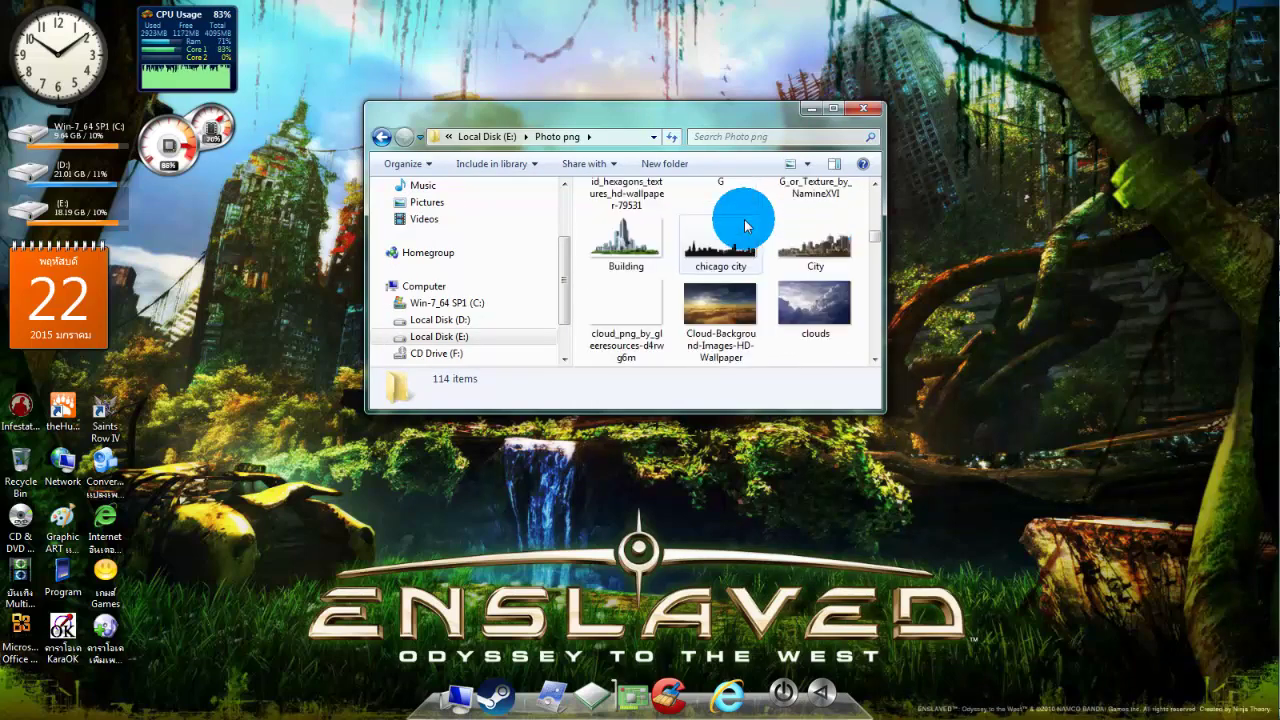
scroll(735, 212, down, 2)
click(632, 310)
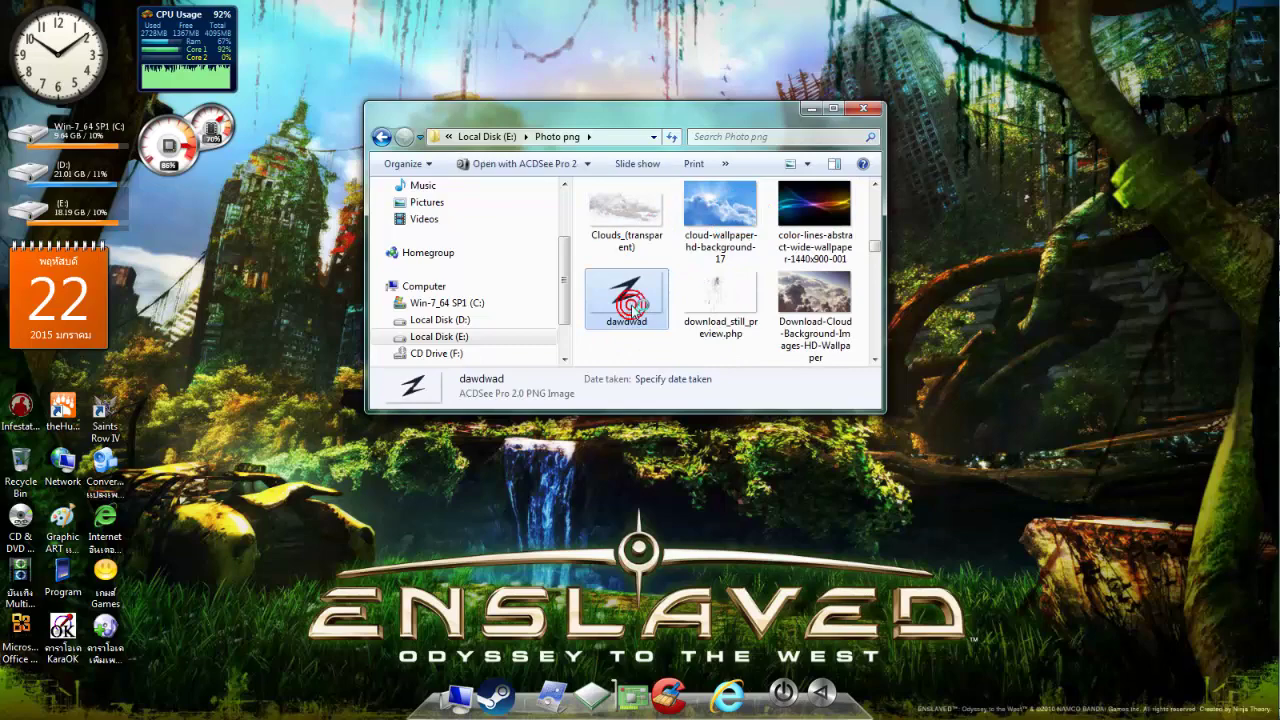
drag(632, 305, 577, 304)
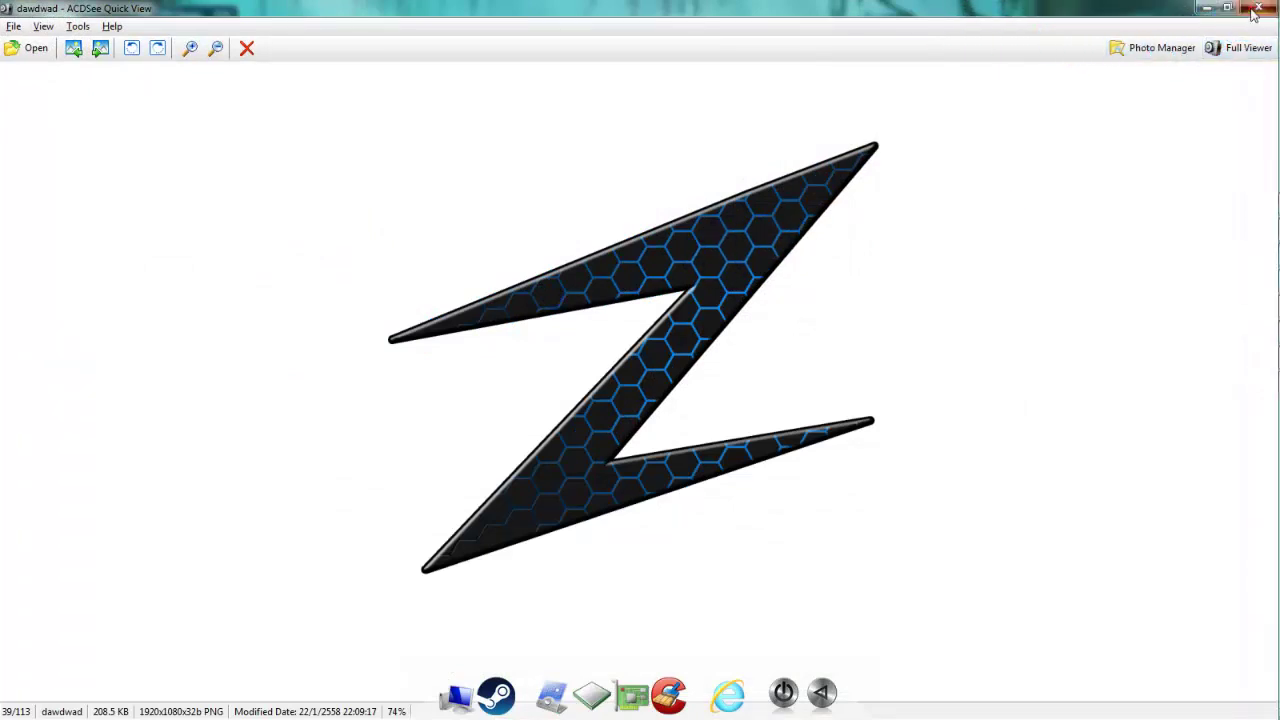
Step: Close ACDSee Quick View after confirming the dawdwad PNG shows the Z logo without a background
click(1258, 7)
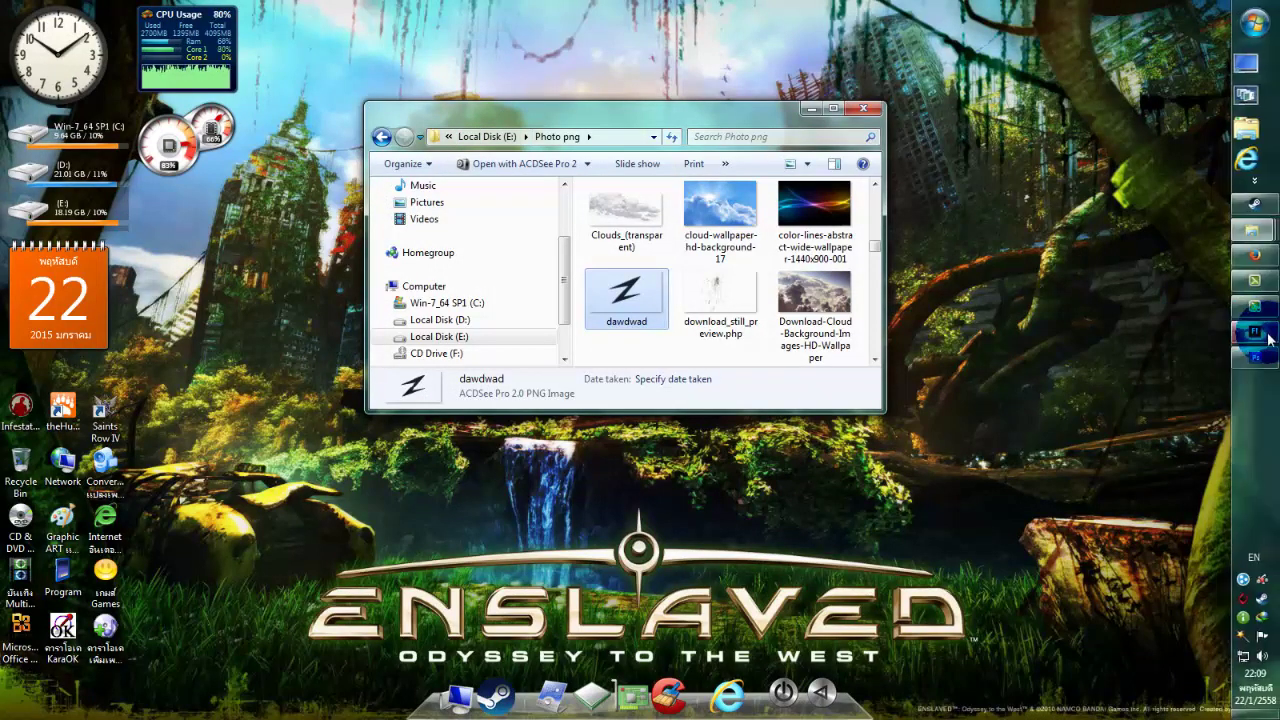
Step: Quit Adobe Flash CS3 without saving changes
click(1254, 331)
click(1257, 7)
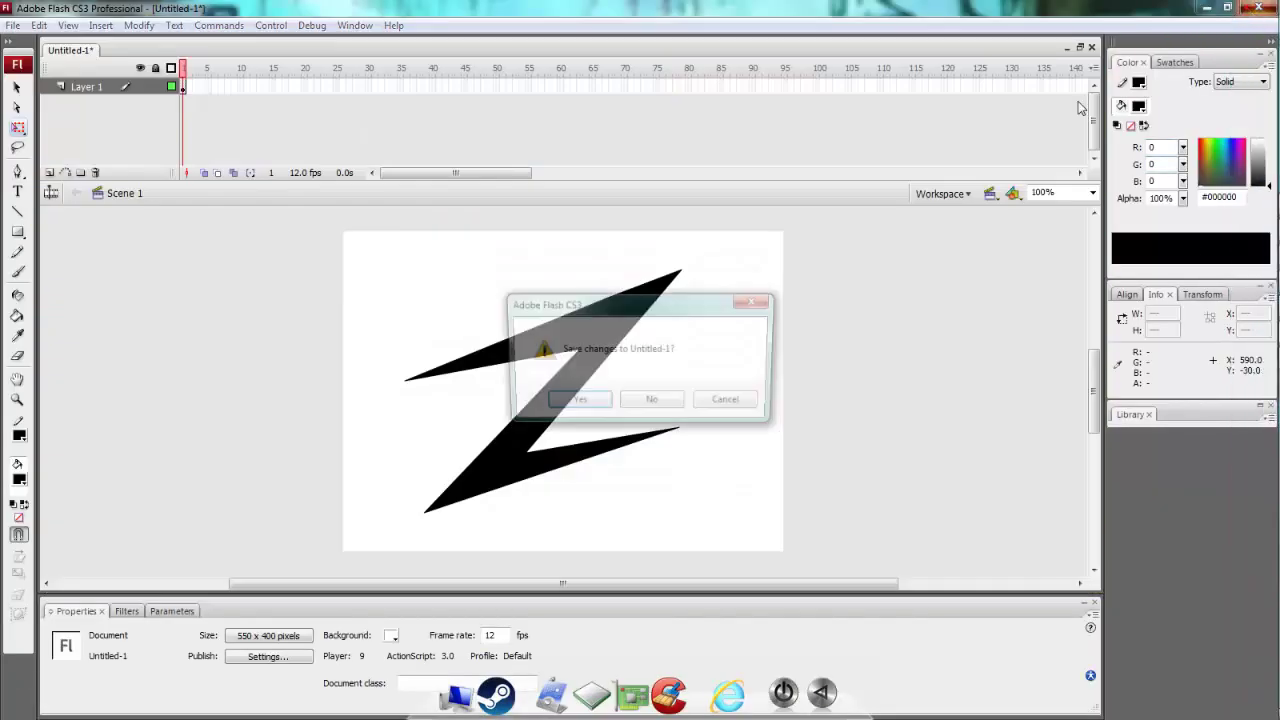
click(669, 408)
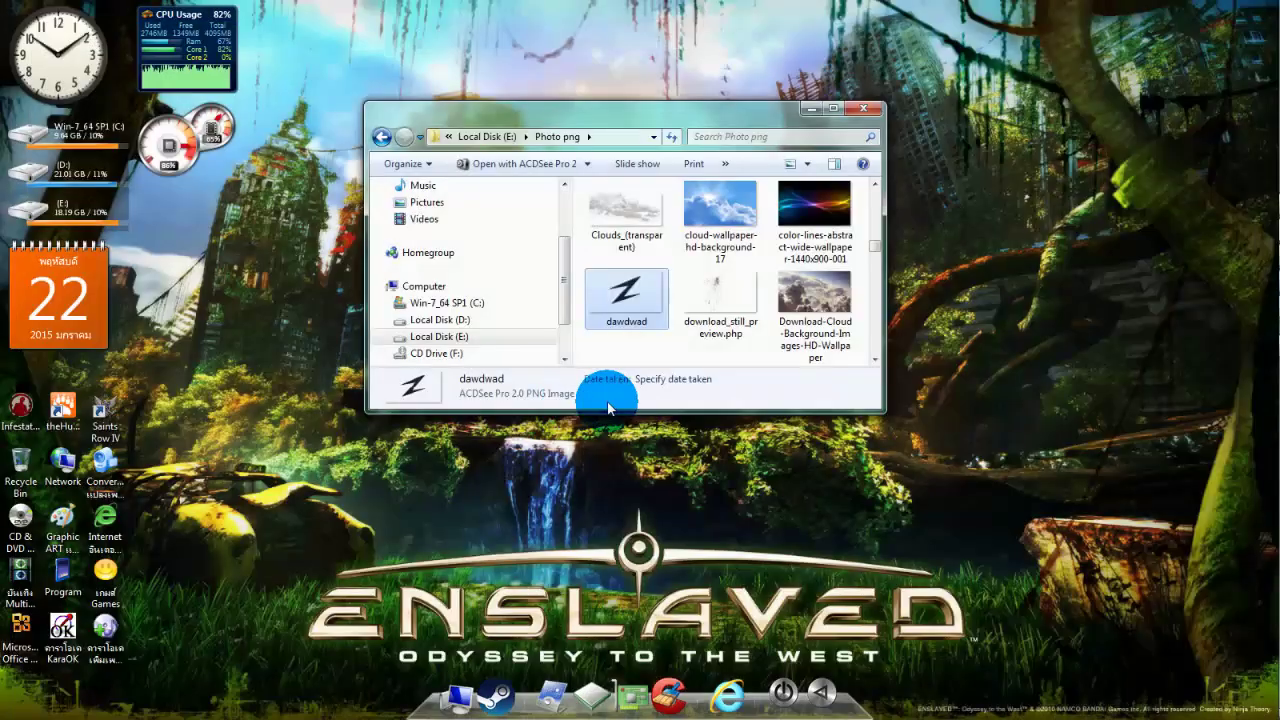
Step: Minimize Explorer and quit Photoshop, discarding changes to Untitled-1 and the other open documents
click(808, 112)
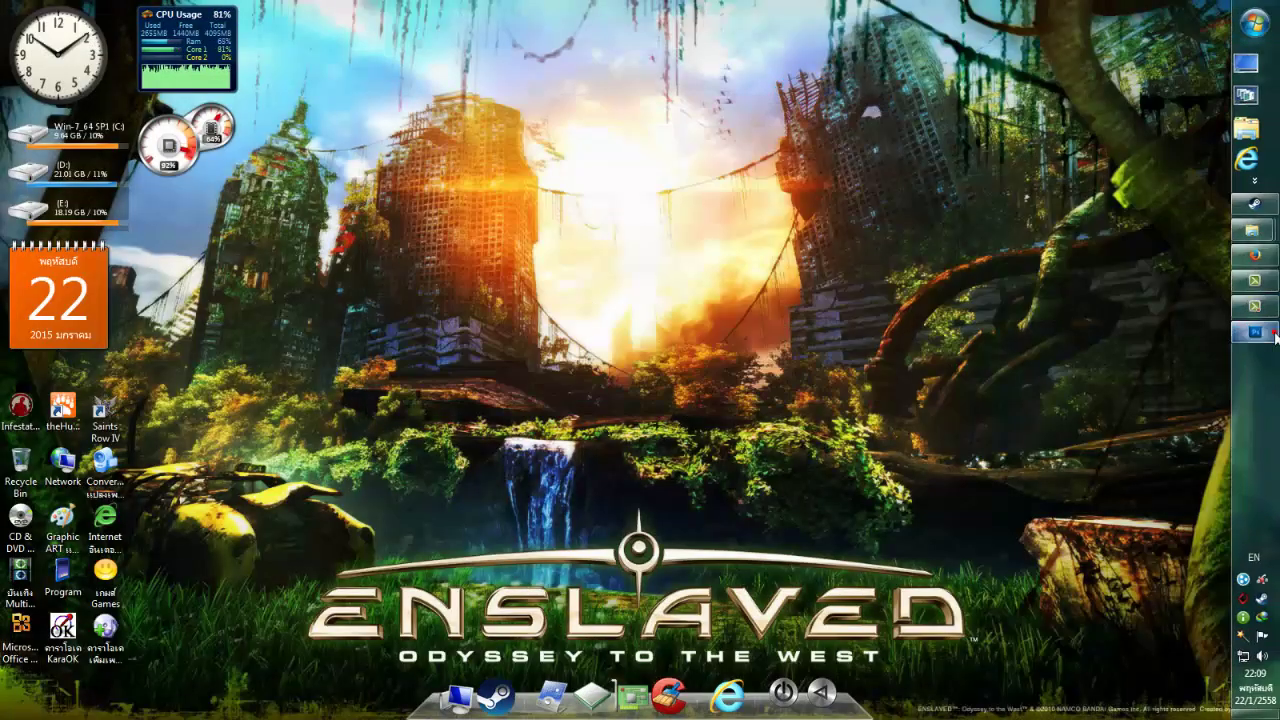
click(1274, 336)
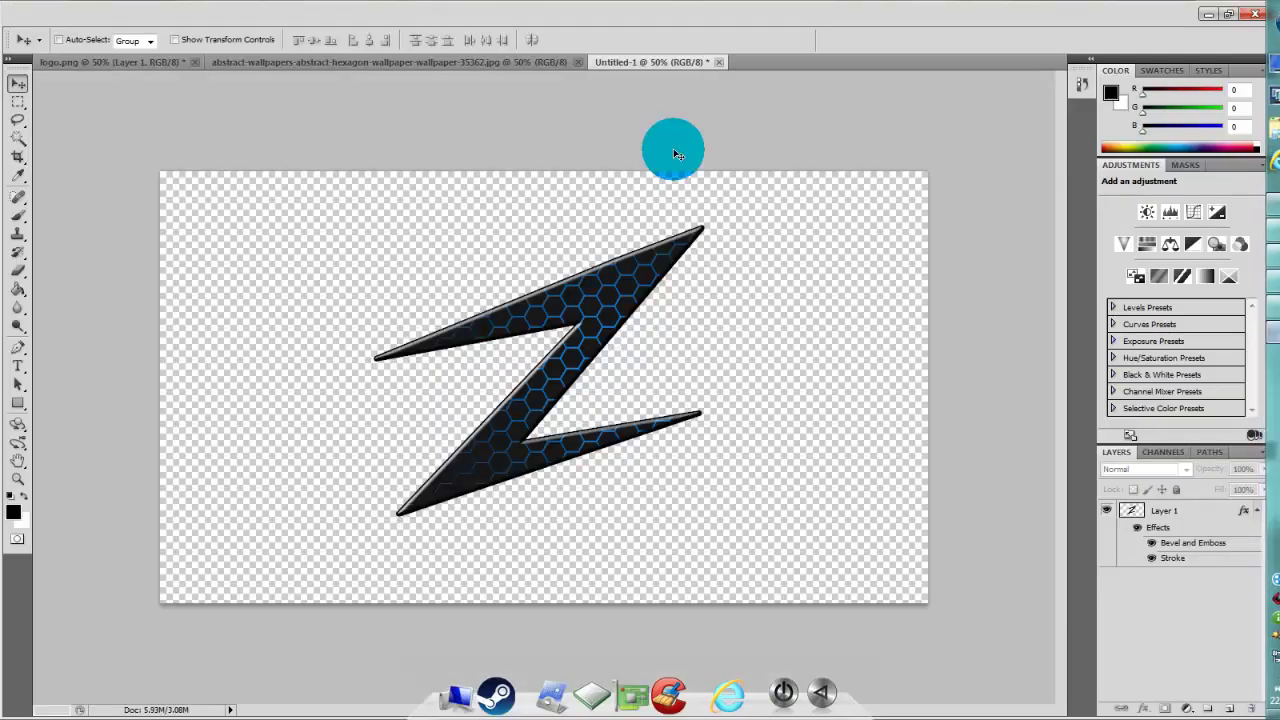
click(1256, 14)
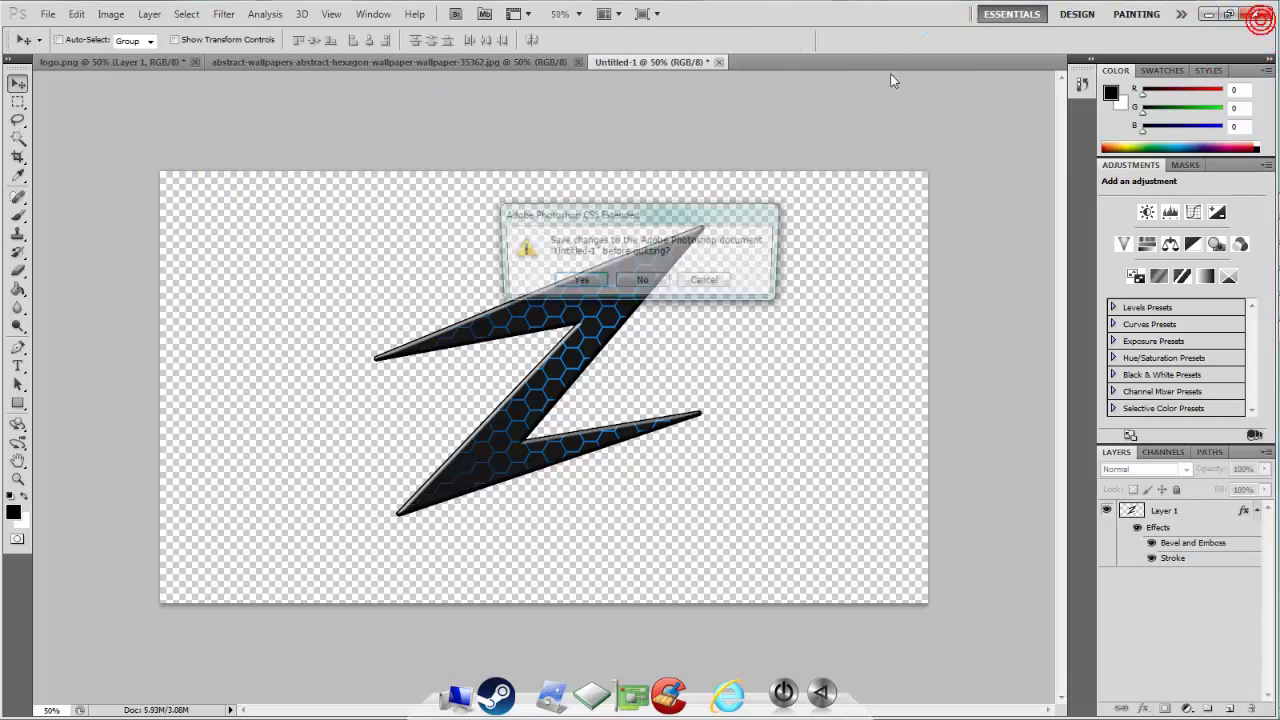
click(632, 283)
click(641, 281)
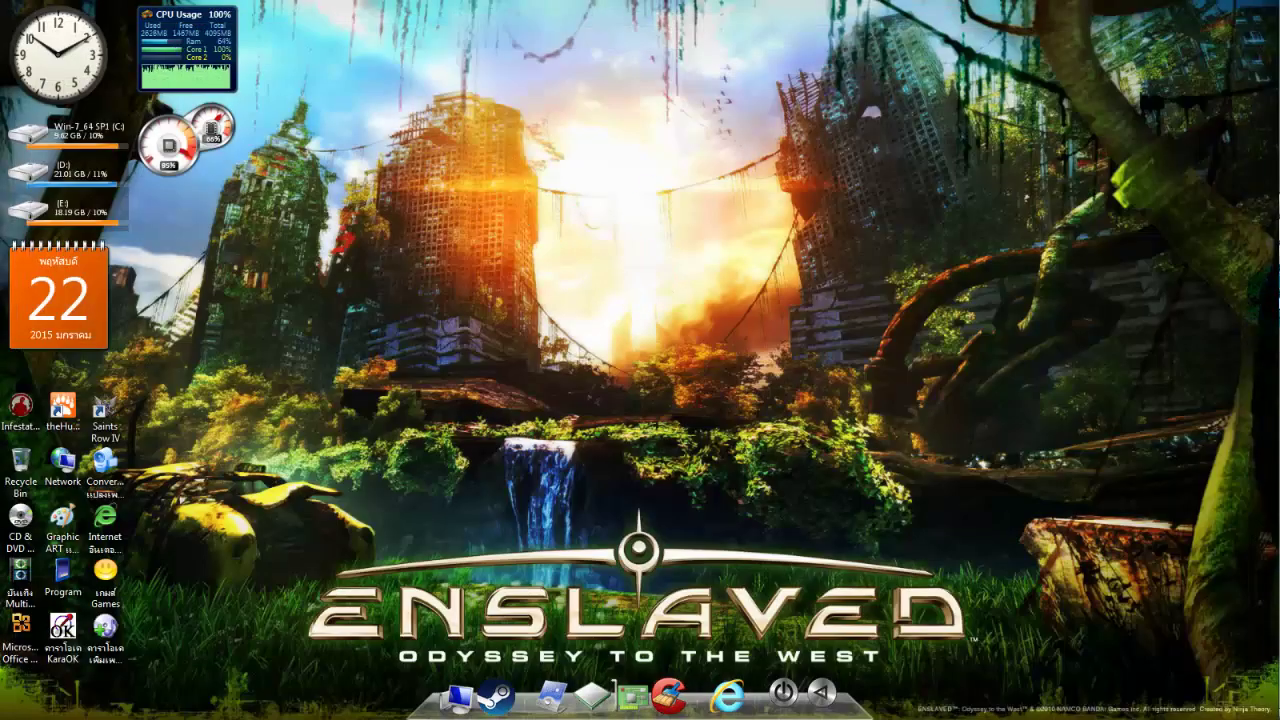
Step: Restore the screen recorder's control window from the right-hand taskbar to see the recording duration
click(1262, 305)
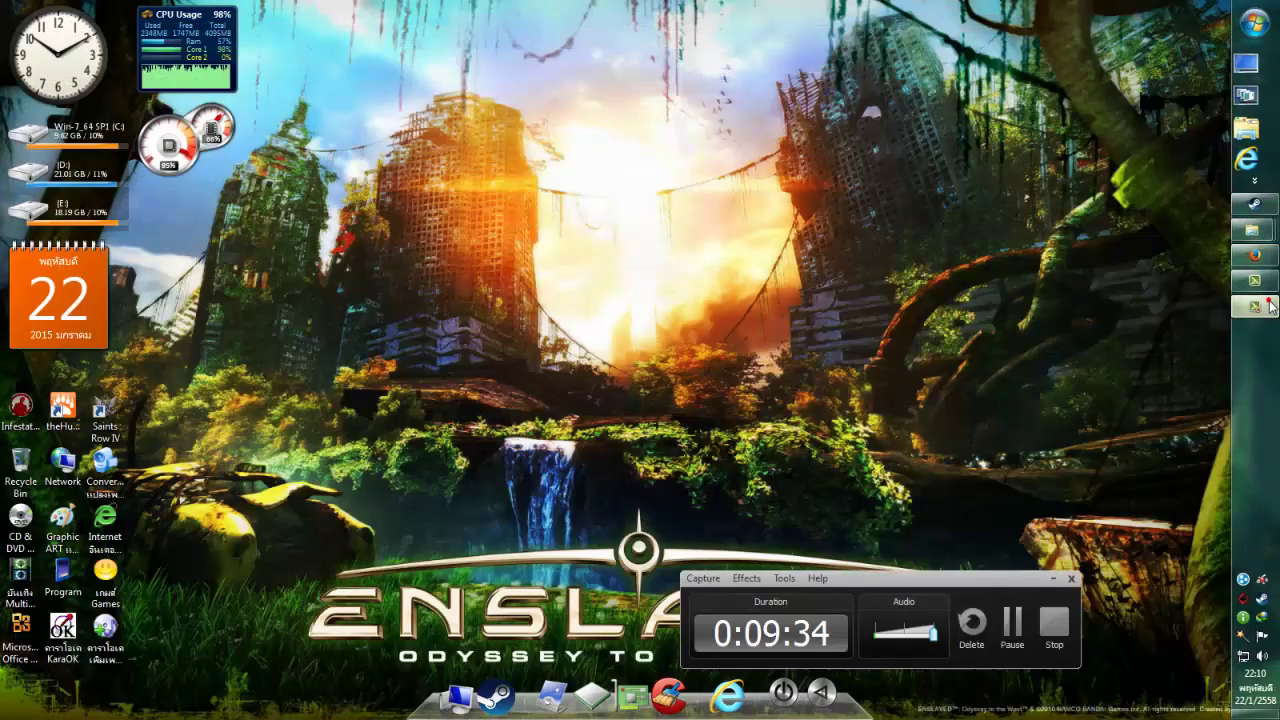